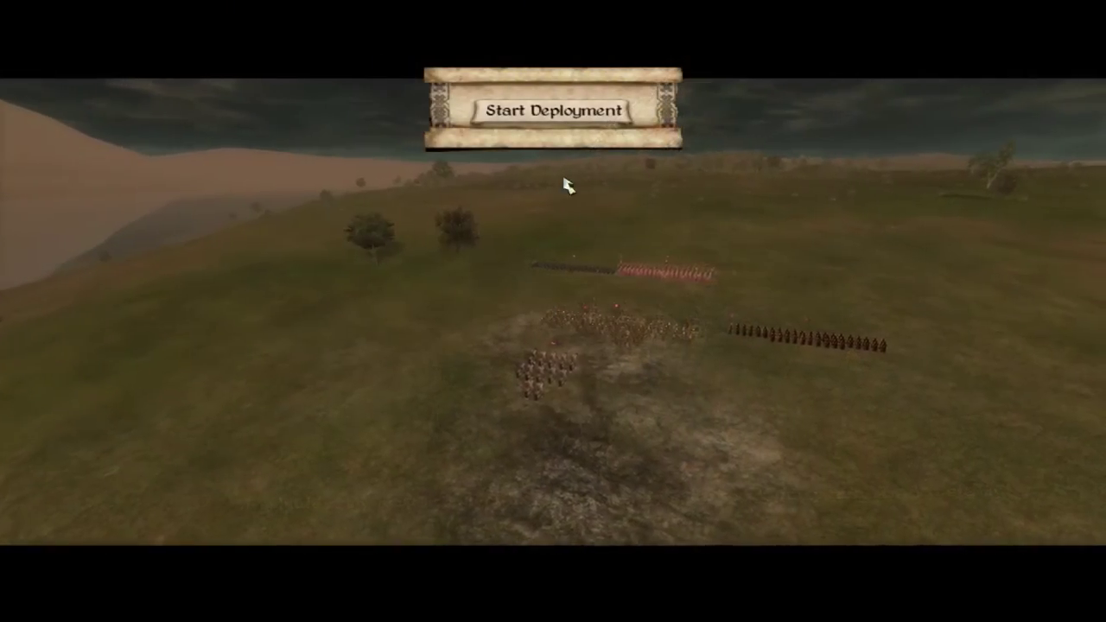
Start the deployment phase and begin the battle with the army's default placement.
{"action": "left_click", "coordinate": [597, 114]}
{"action": "scroll", "coordinate": [620, 304], "scroll_direction": "down", "scroll_amount": 5}
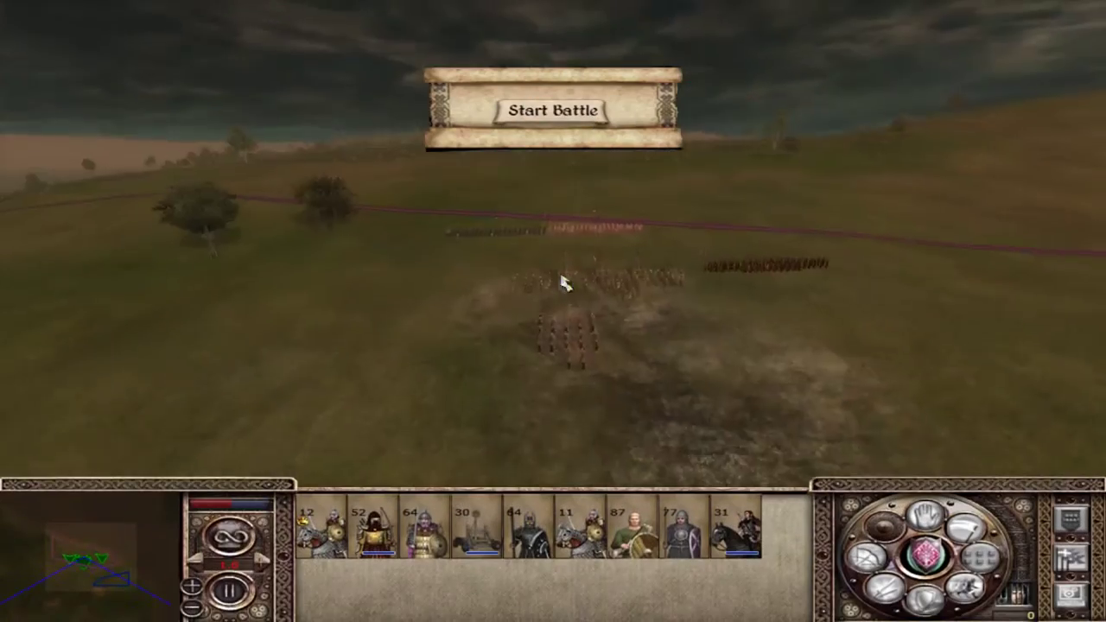
{"action": "left_click", "coordinate": [570, 114]}
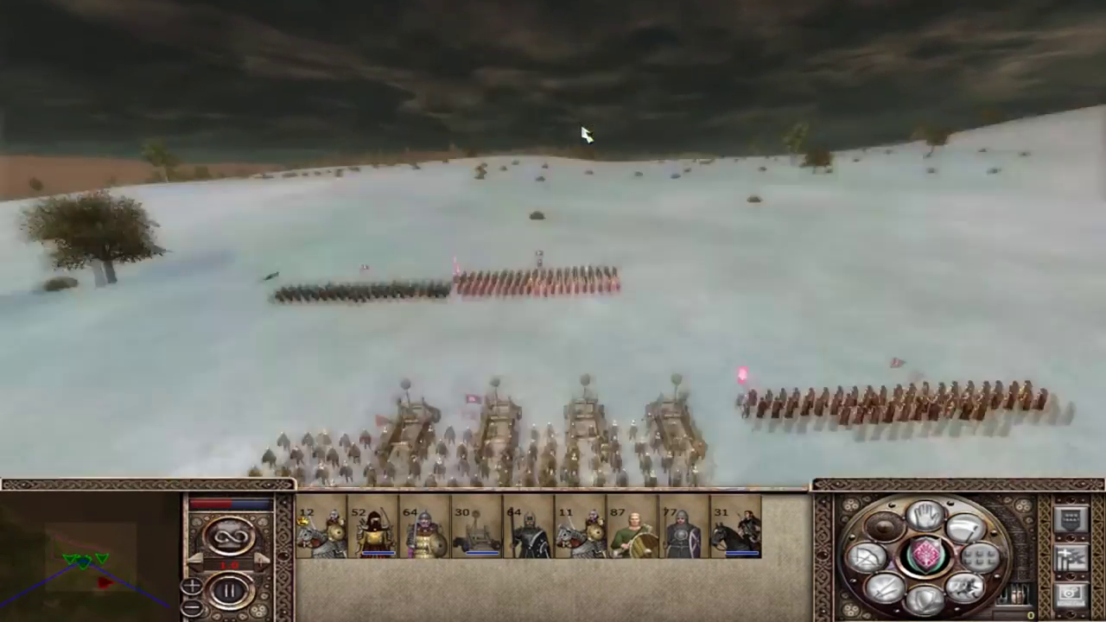
View the front-line infantry up close and select the Knights of the Vintner-Court.
{"action": "scroll", "coordinate": [562, 329], "scroll_direction": "up", "scroll_amount": 10}
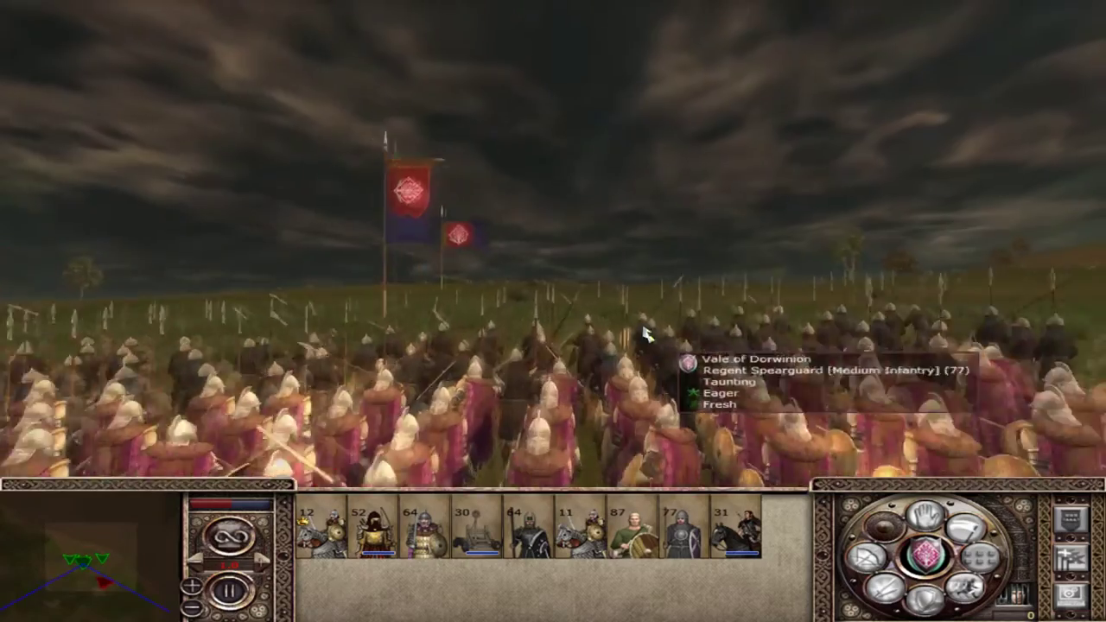
{"action": "left_click", "coordinate": [646, 335]}
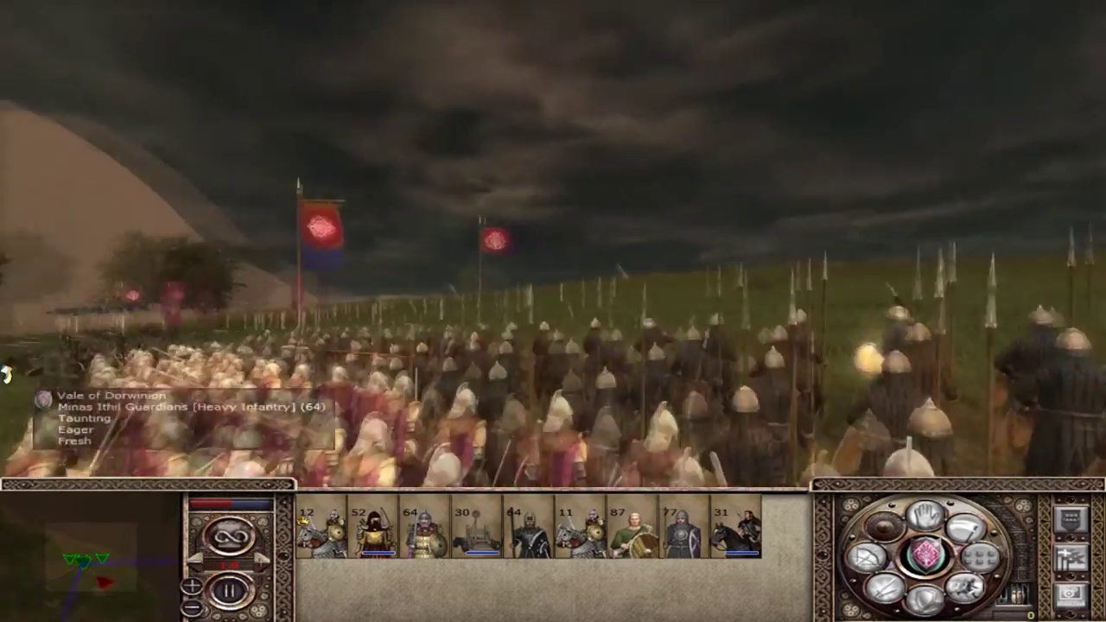
{"action": "key", "text": "a"}
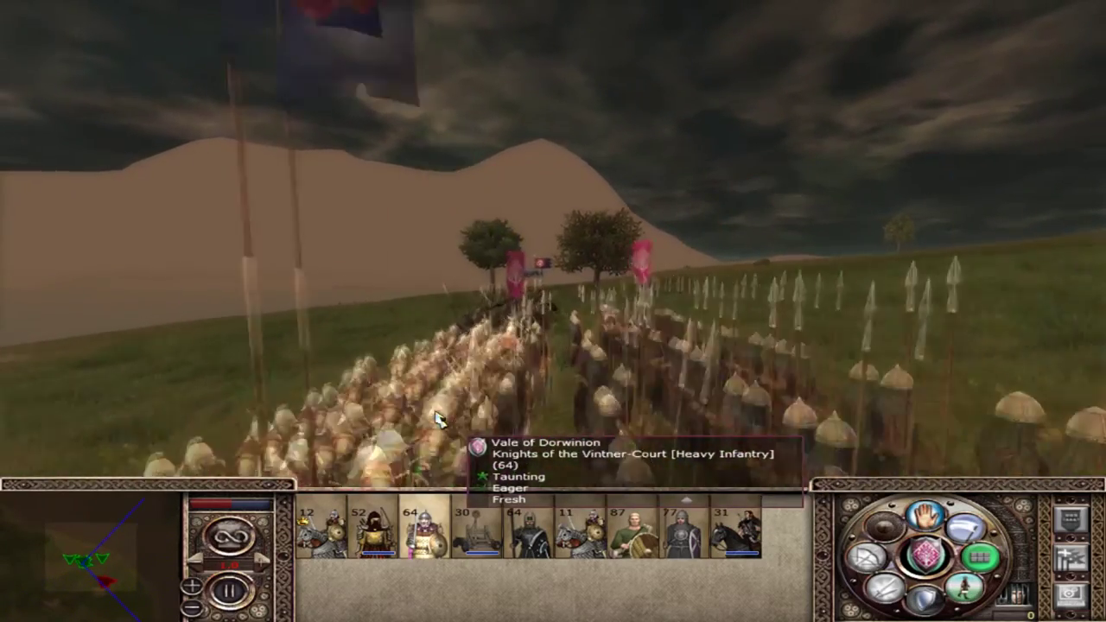
Select the Minas Ithil Guardians and march them to a new position, following their column up close.
{"action": "left_click", "coordinate": [449, 412]}
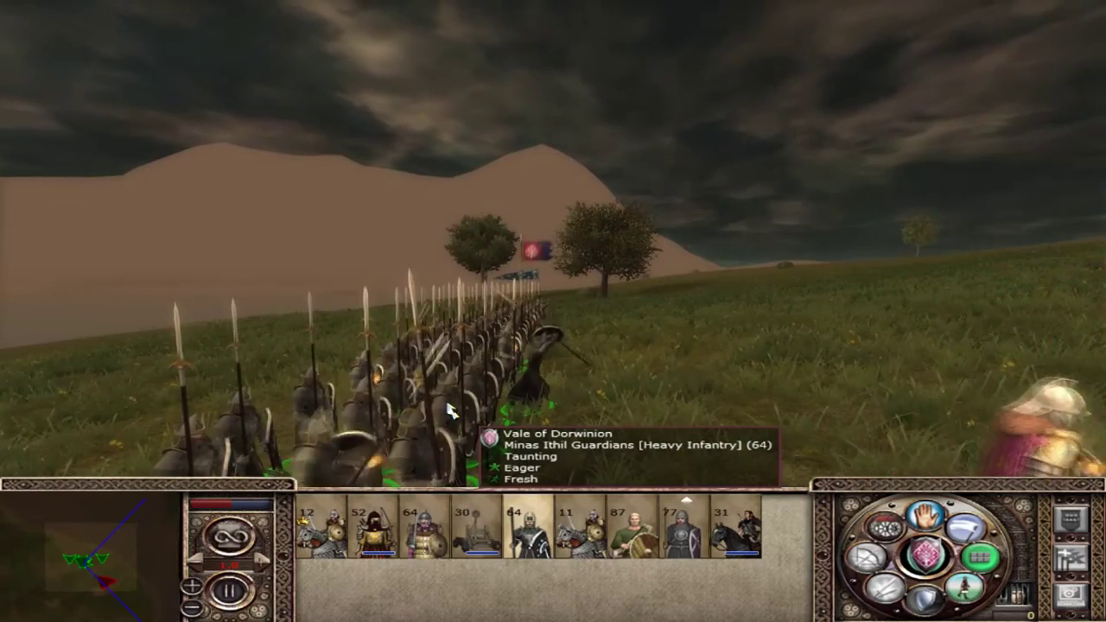
{"action": "key", "text": "q"}
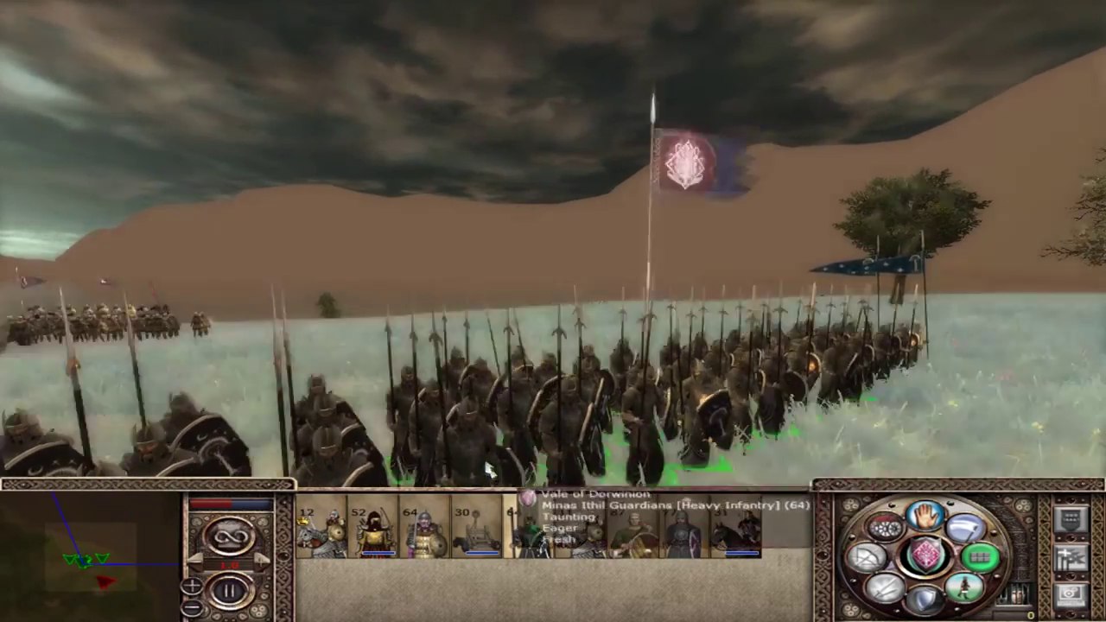
{"action": "key", "text": "s"}
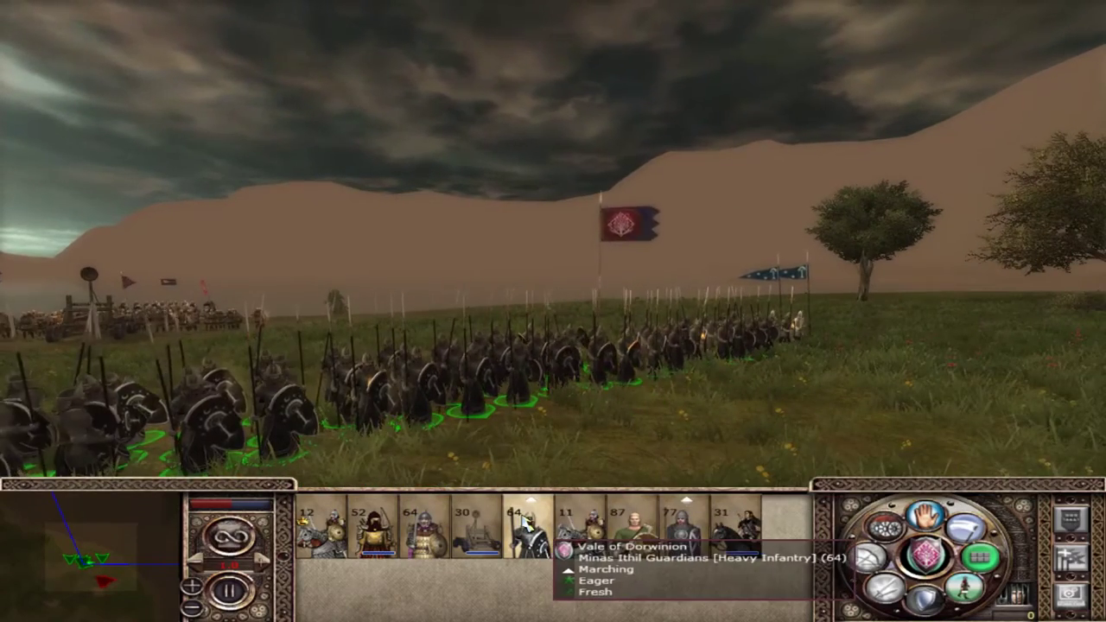
{"action": "key", "text": "w"}
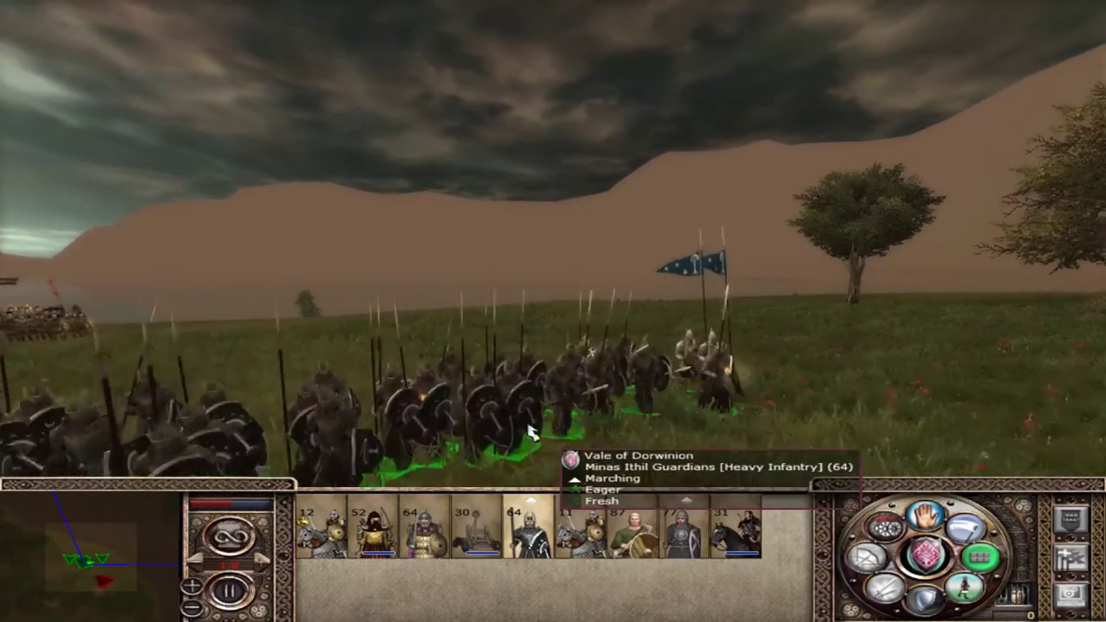
{"action": "key", "text": "e"}
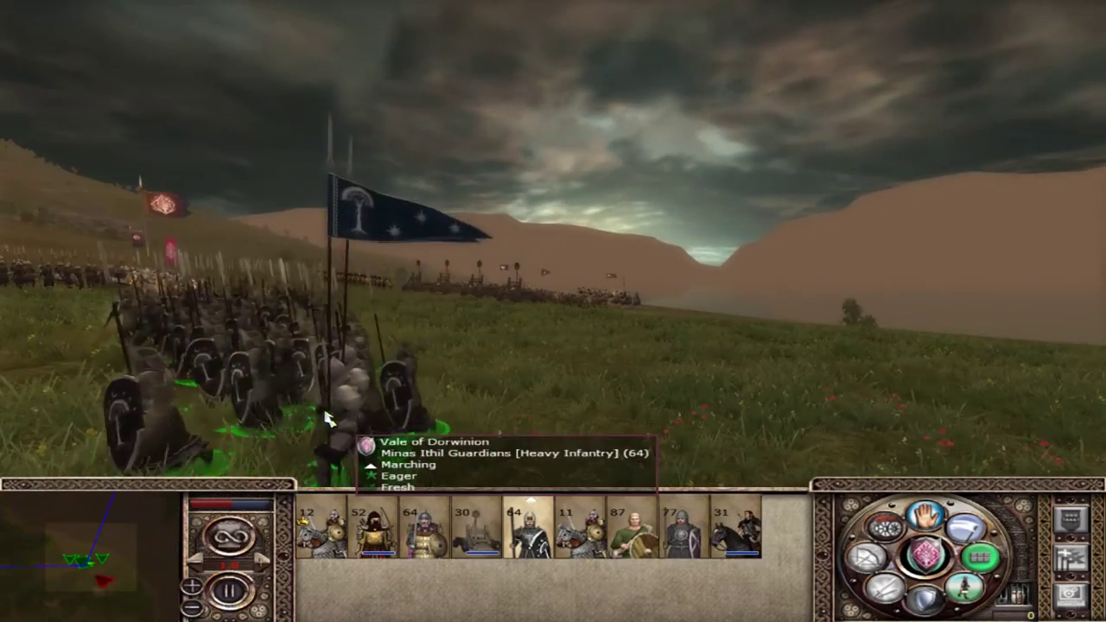
{"action": "key", "text": "w"}
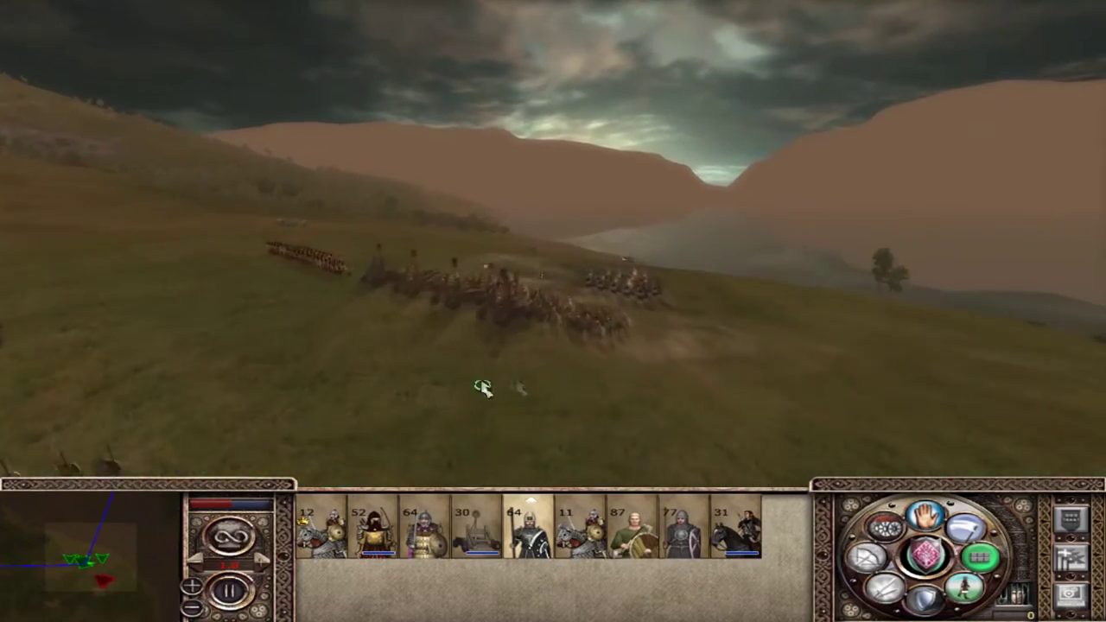
Send the Fort Axemen to the ground in front of the catapults and select the High Paladins.
{"action": "left_click", "coordinate": [609, 397], "text": "ctrl"}
{"action": "key", "text": "w"}
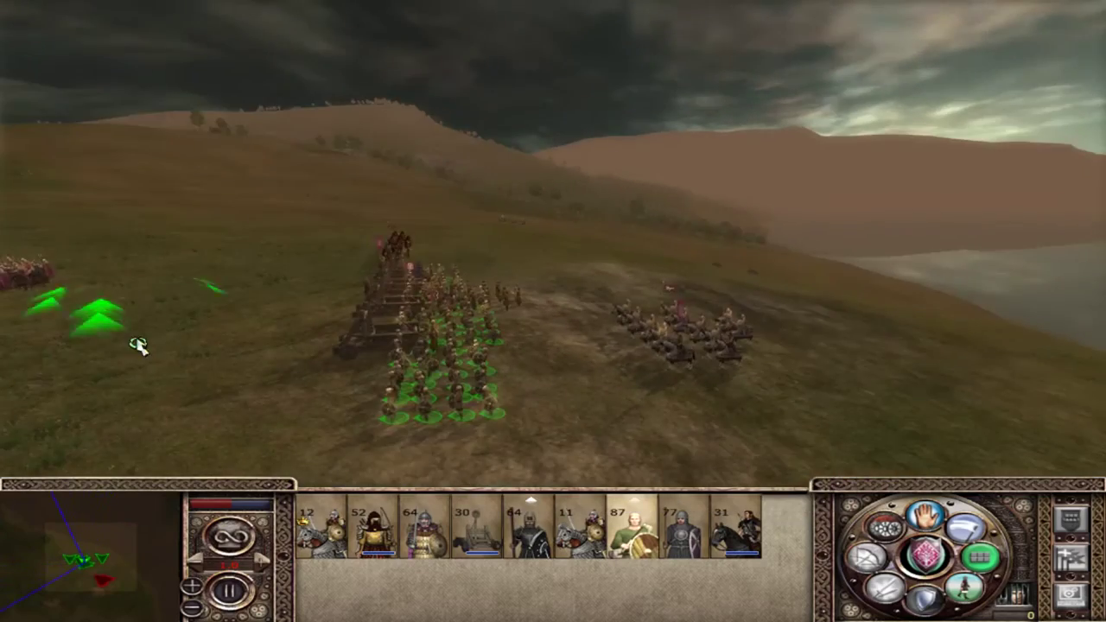
{"action": "key", "text": "d"}
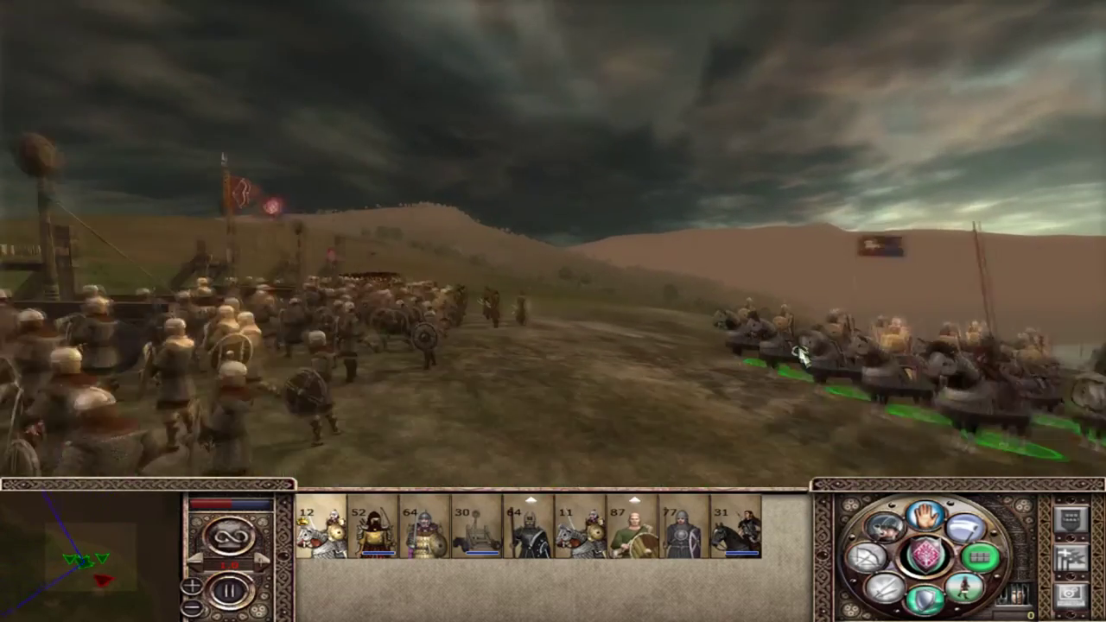
{"action": "key", "text": "w"}
{"action": "key", "text": "a"}
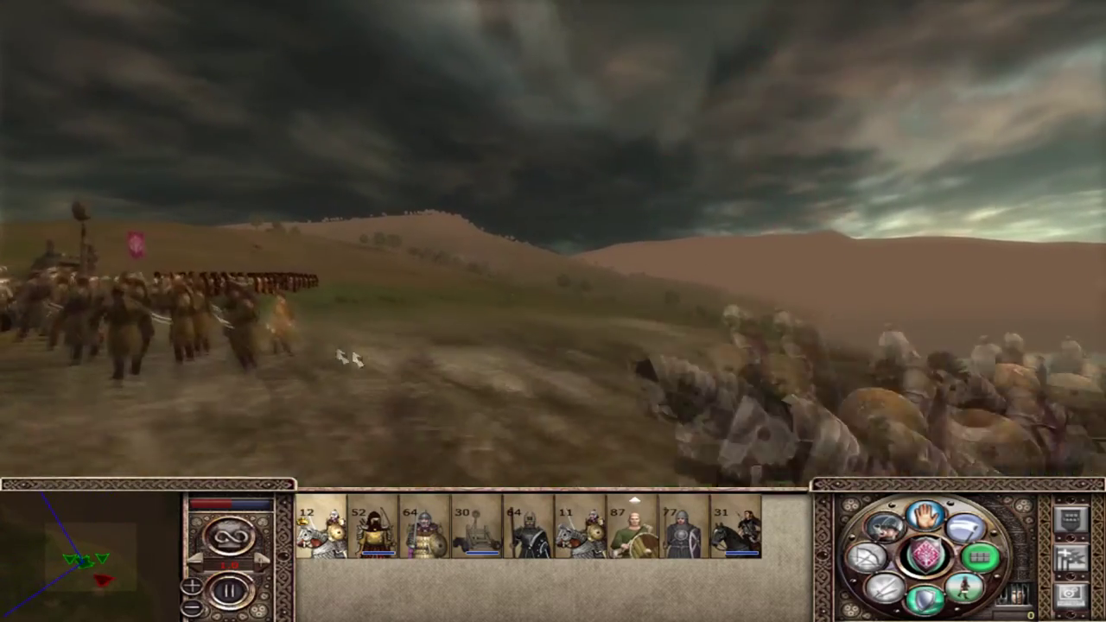
Advance the Regent Spearguard, Minas Ithil Guardians and Knights of the Vintner-Court to form a battle line ahead of the catapults.
{"action": "key", "text": "s"}
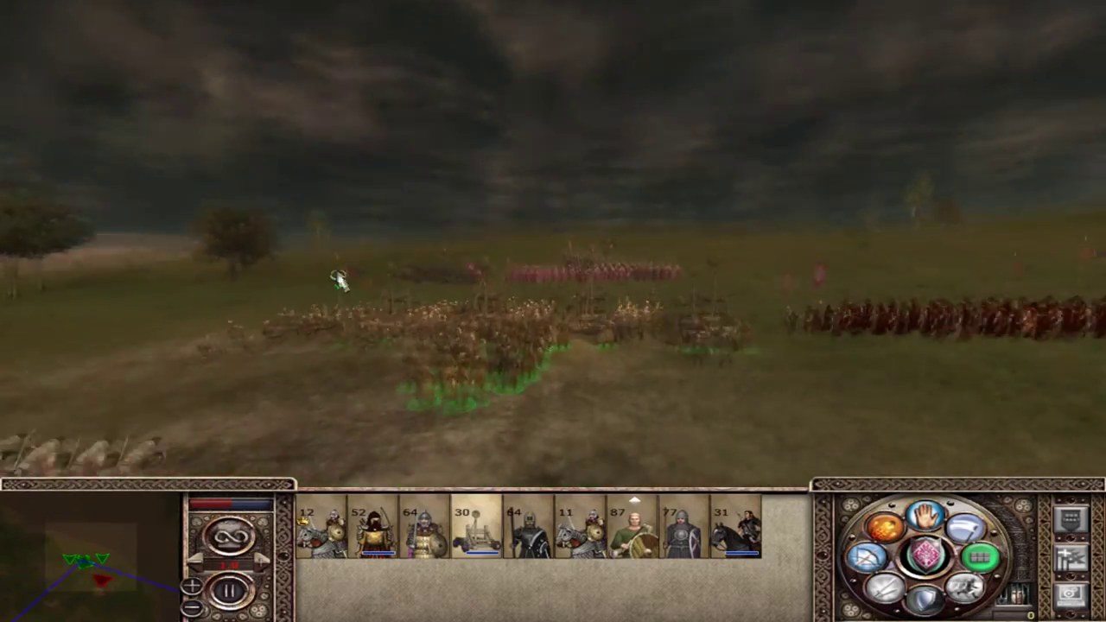
{"action": "key", "text": "e"}
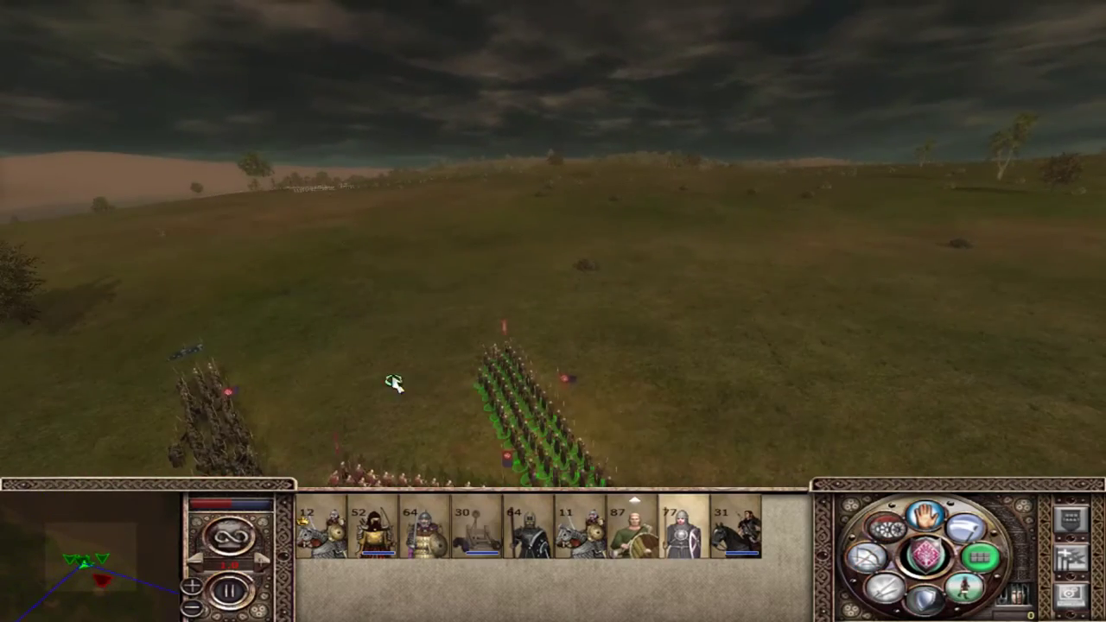
{"action": "key", "text": "a"}
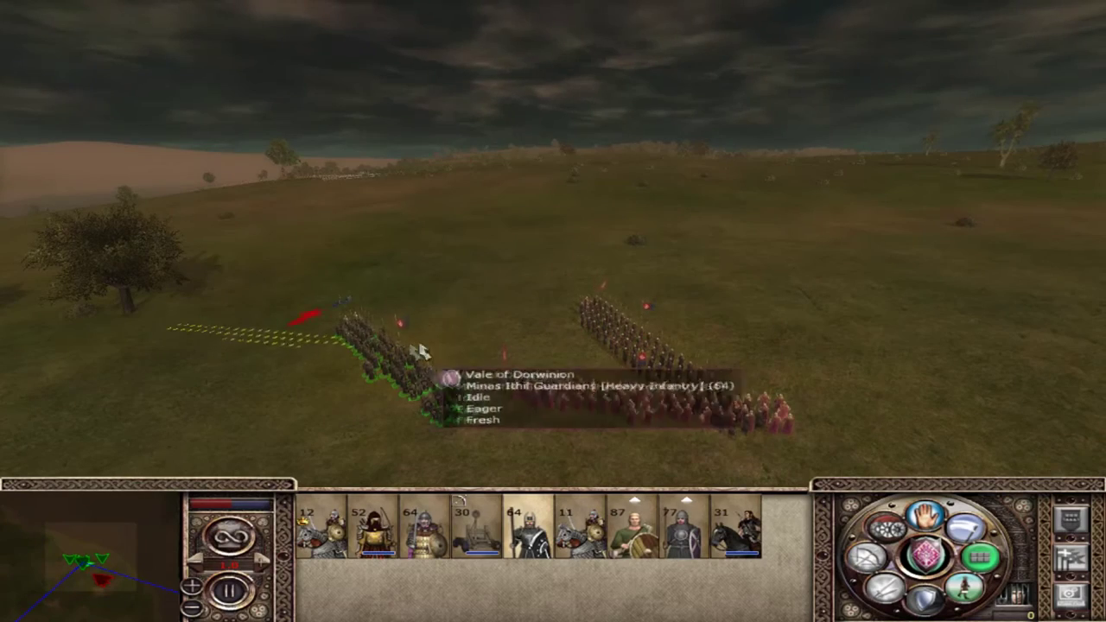
{"action": "key", "text": "s"}
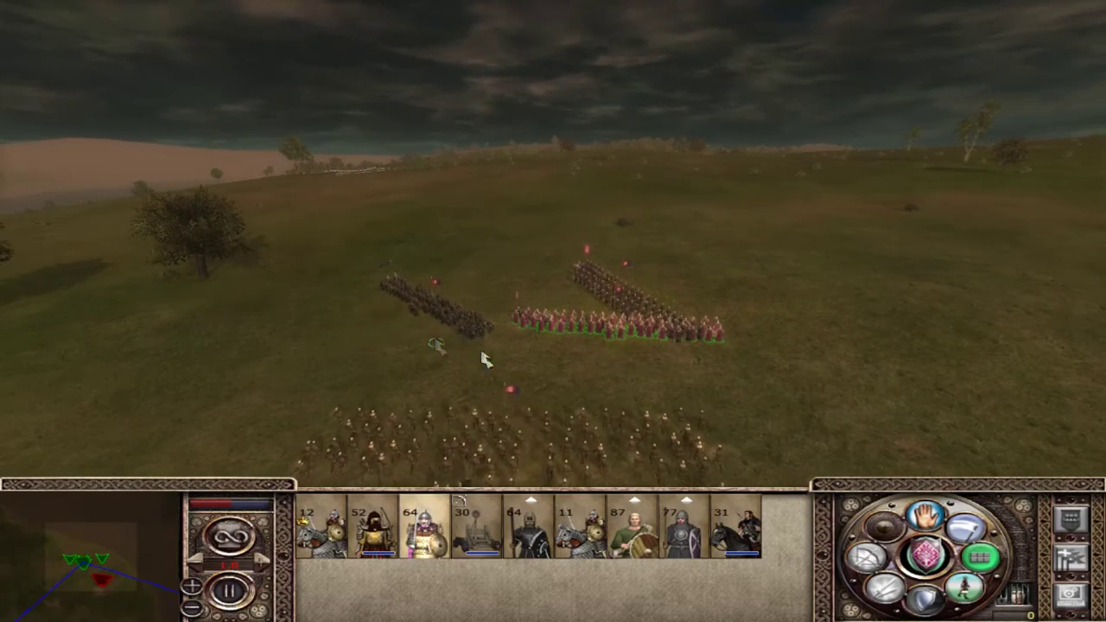
Select the Avari Elder Archers and examine their formation from several angles.
{"action": "key", "text": "e"}
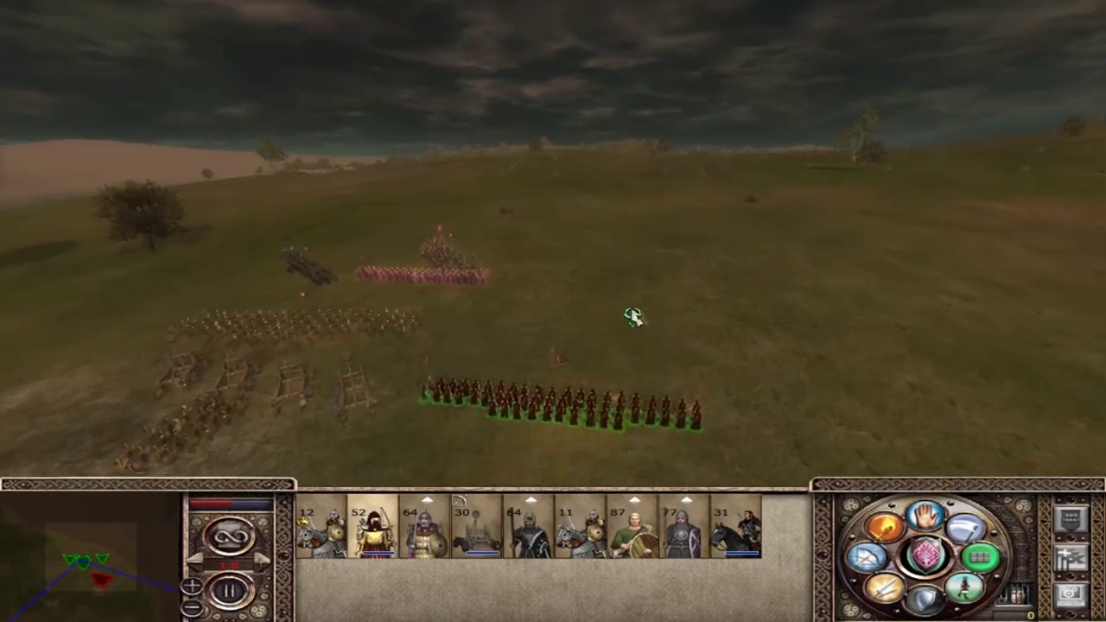
{"action": "scroll", "coordinate": [573, 418], "scroll_direction": "up", "scroll_amount": 5}
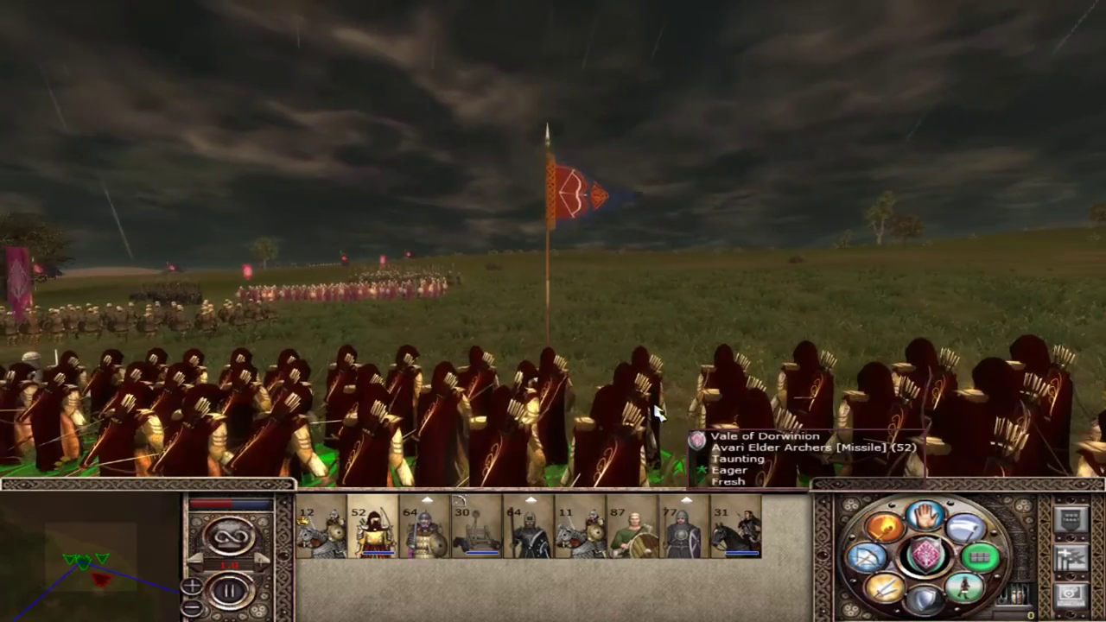
{"action": "key", "text": "e"}
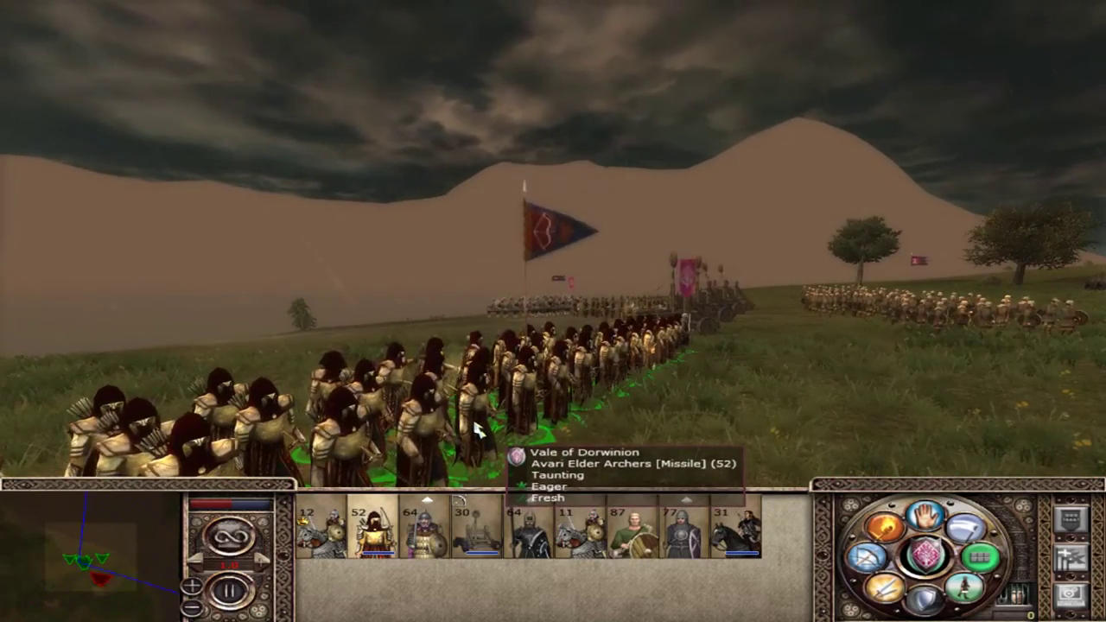
{"action": "scroll", "coordinate": [474, 430], "scroll_direction": "up", "scroll_amount": 2}
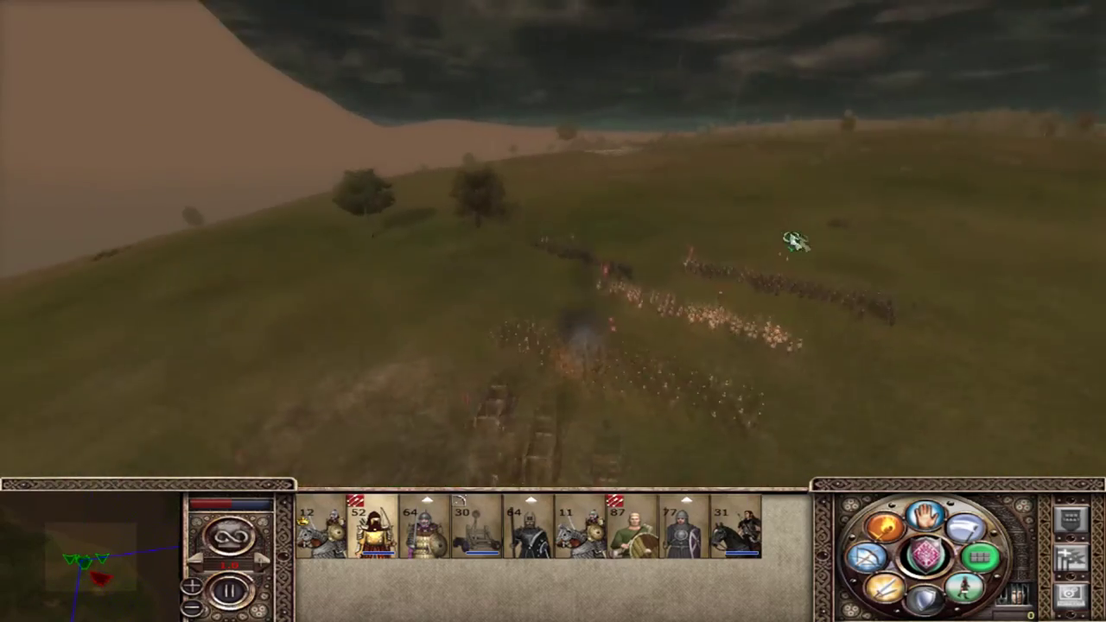
Select the catapult battery and view it up close behind the infantry.
{"action": "left_click", "coordinate": [496, 388]}
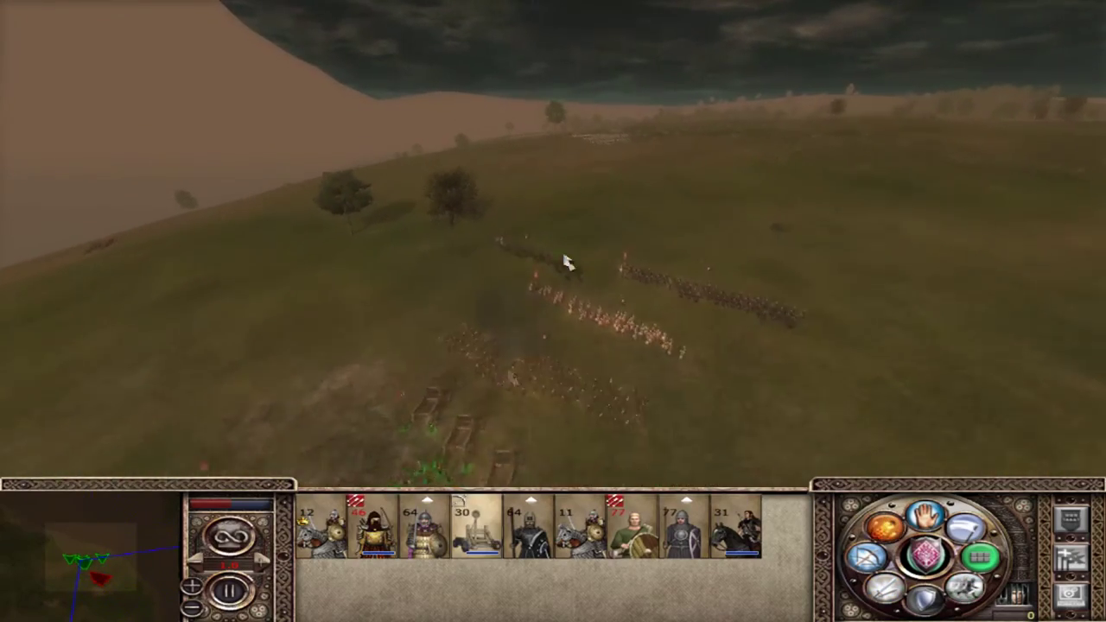
{"action": "scroll", "coordinate": [566, 262], "scroll_direction": "up", "scroll_amount": 3}
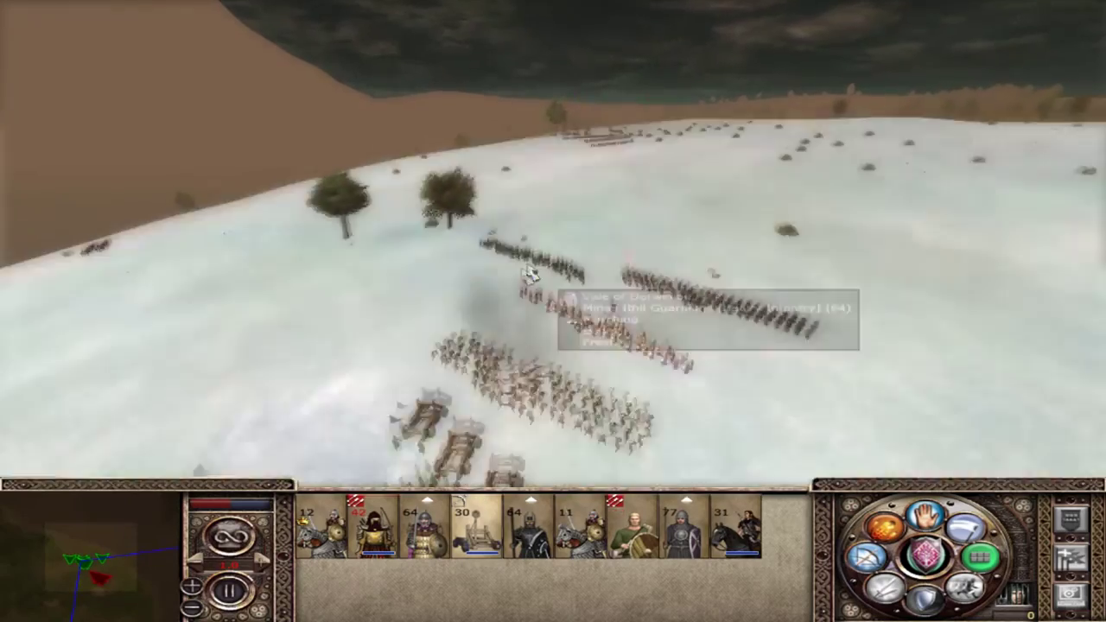
{"action": "scroll", "coordinate": [519, 271], "scroll_direction": "up", "scroll_amount": 3}
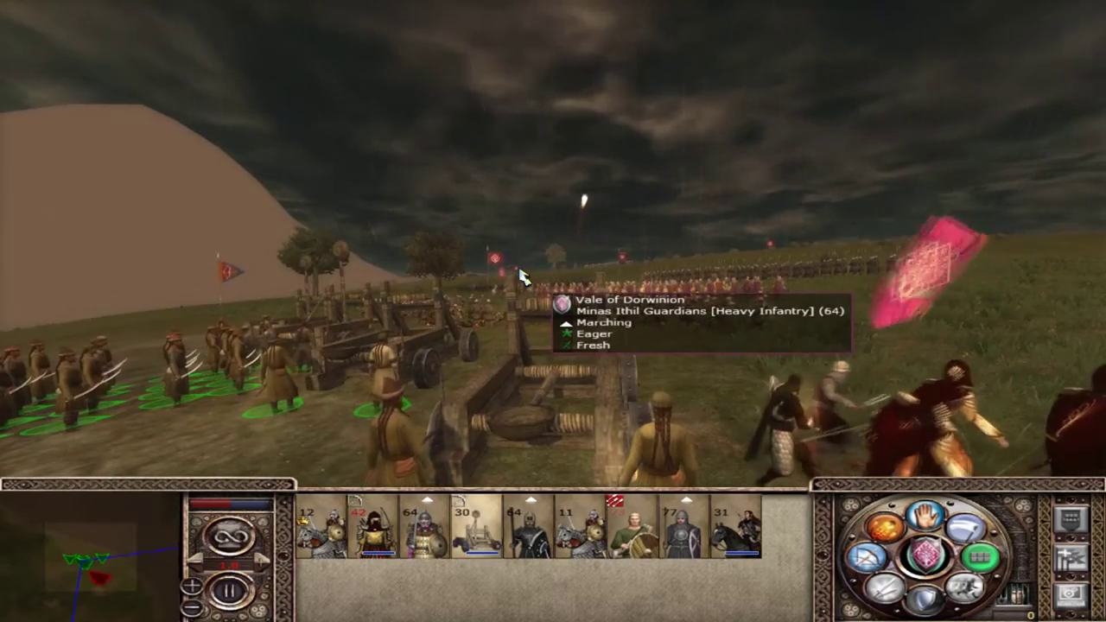
Select the Avari Elder Archers and march them forward across the open field.
{"action": "left_click", "coordinate": [648, 395]}
{"action": "scroll", "coordinate": [662, 329], "scroll_direction": "down", "scroll_amount": 5}
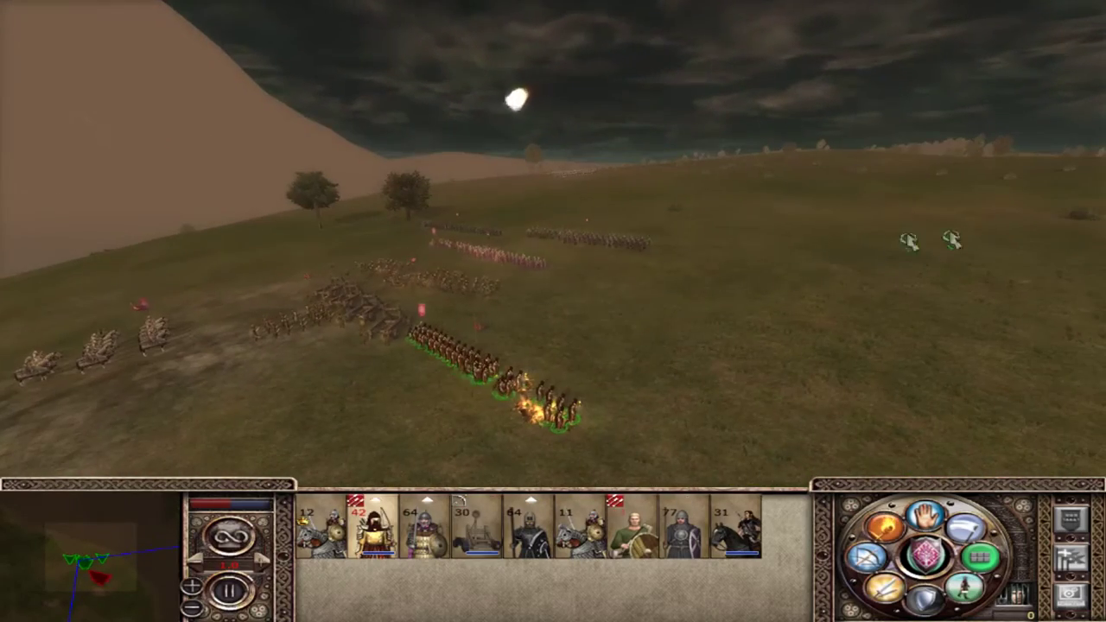
{"action": "scroll", "coordinate": [723, 334], "scroll_direction": "up", "scroll_amount": 1}
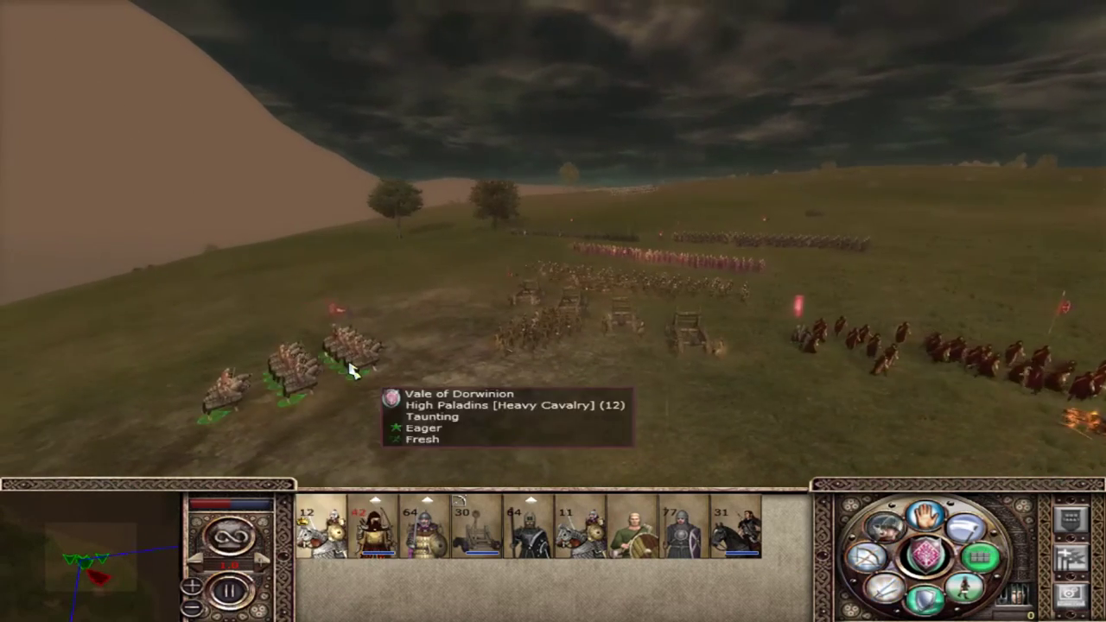
Select the High Paladins and move them forward along the army's left flank.
{"action": "left_click", "coordinate": [357, 375]}
{"action": "right_click", "coordinate": [360, 297]}
{"action": "key", "text": "w"}
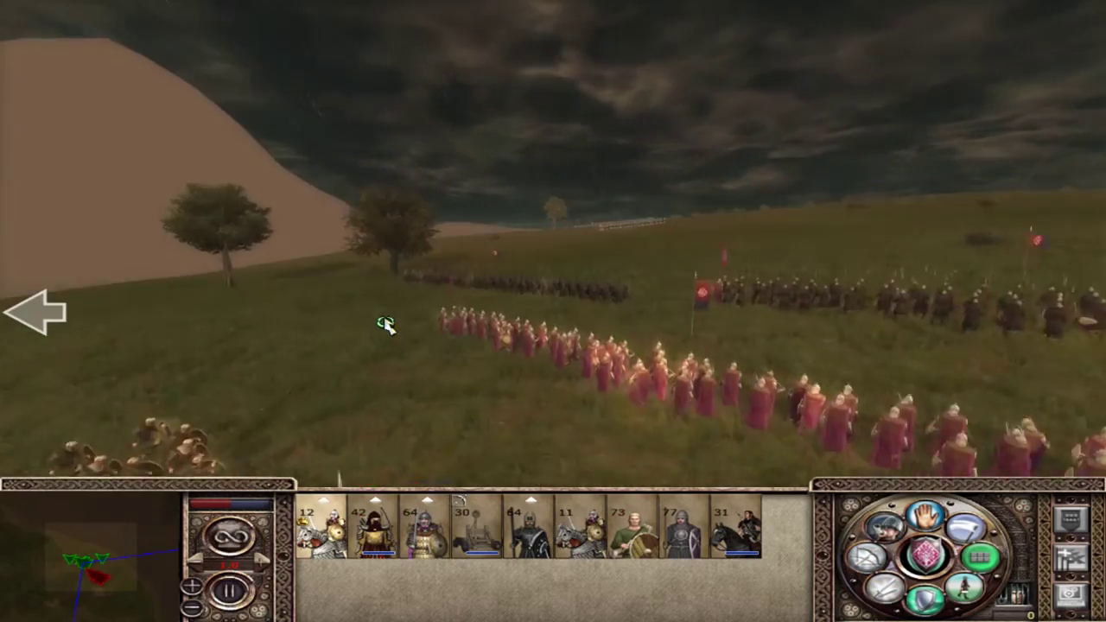
Select the Minas Ithil Guardians and send them forward at a run past the trees on the left flank.
{"action": "left_click", "coordinate": [501, 306]}
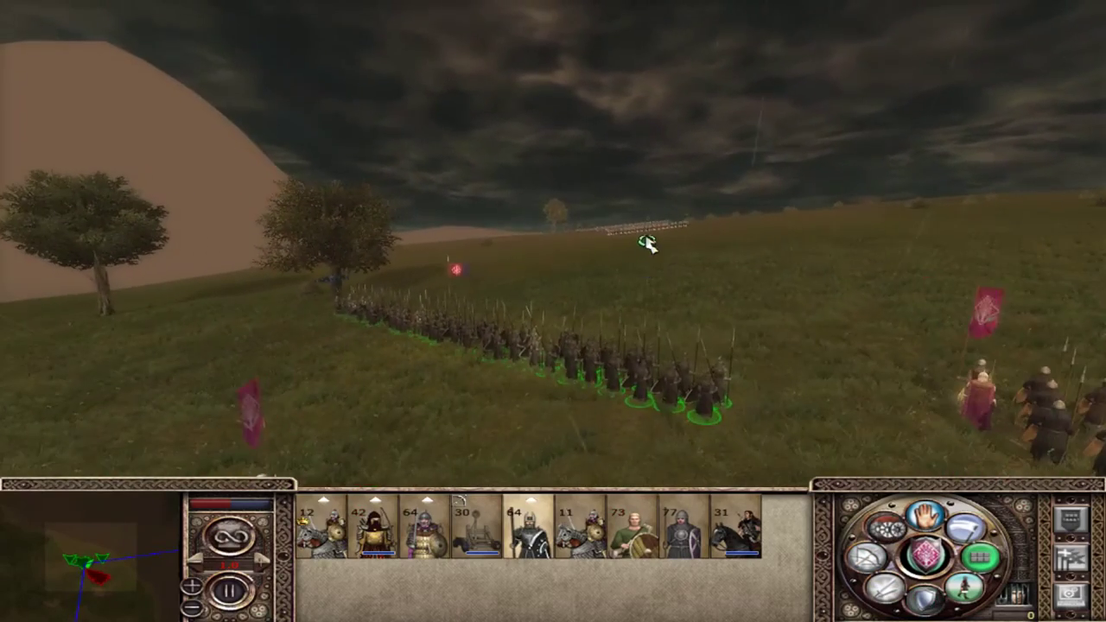
{"action": "key", "text": "w"}
{"action": "key", "text": "w"}
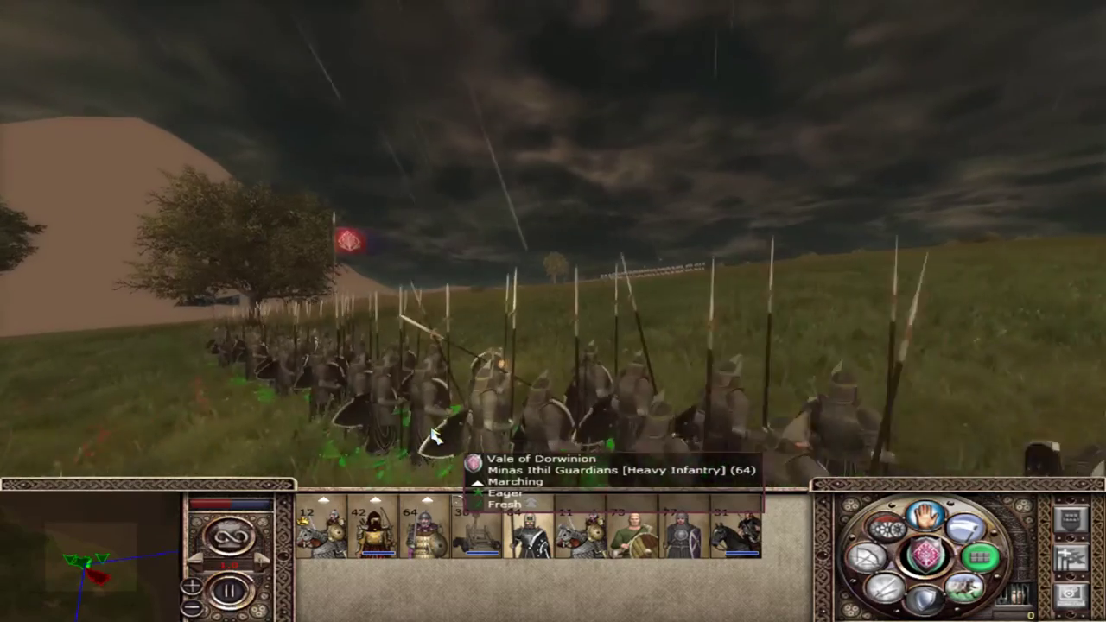
{"action": "scroll", "coordinate": [429, 436], "scroll_direction": "down", "scroll_amount": 5}
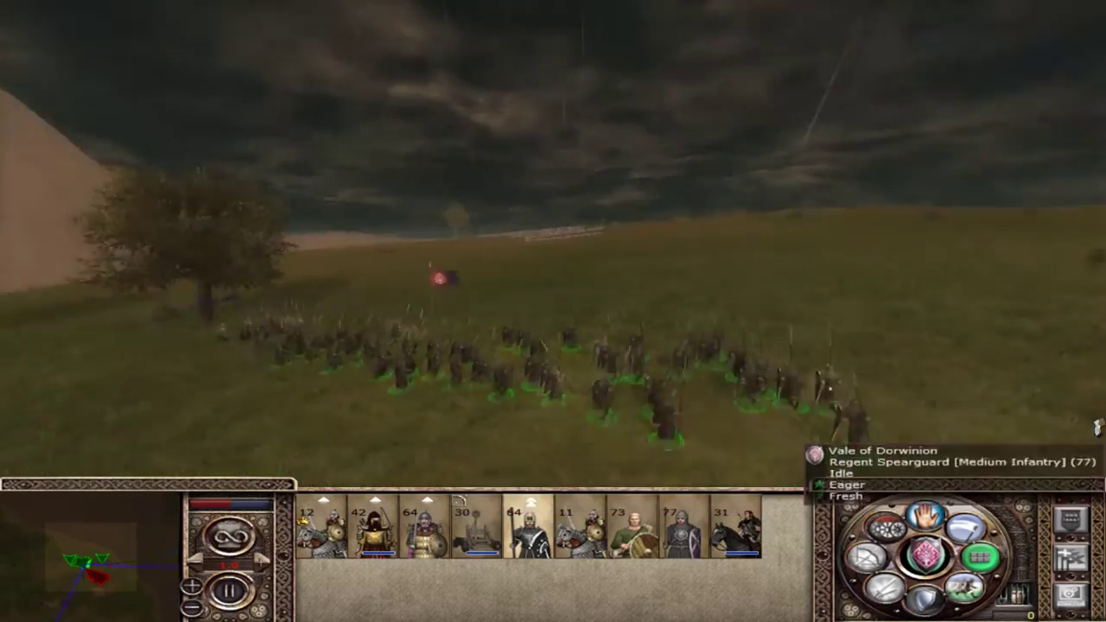
{"action": "key", "text": "q"}
{"action": "key", "text": "q"}
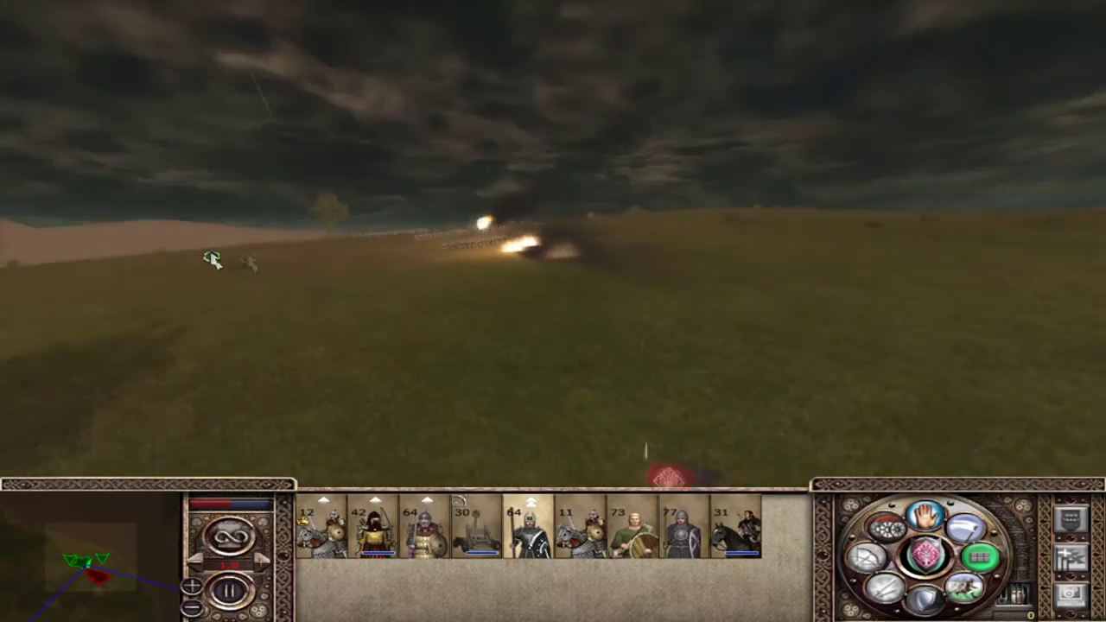
{"action": "key", "text": "e"}
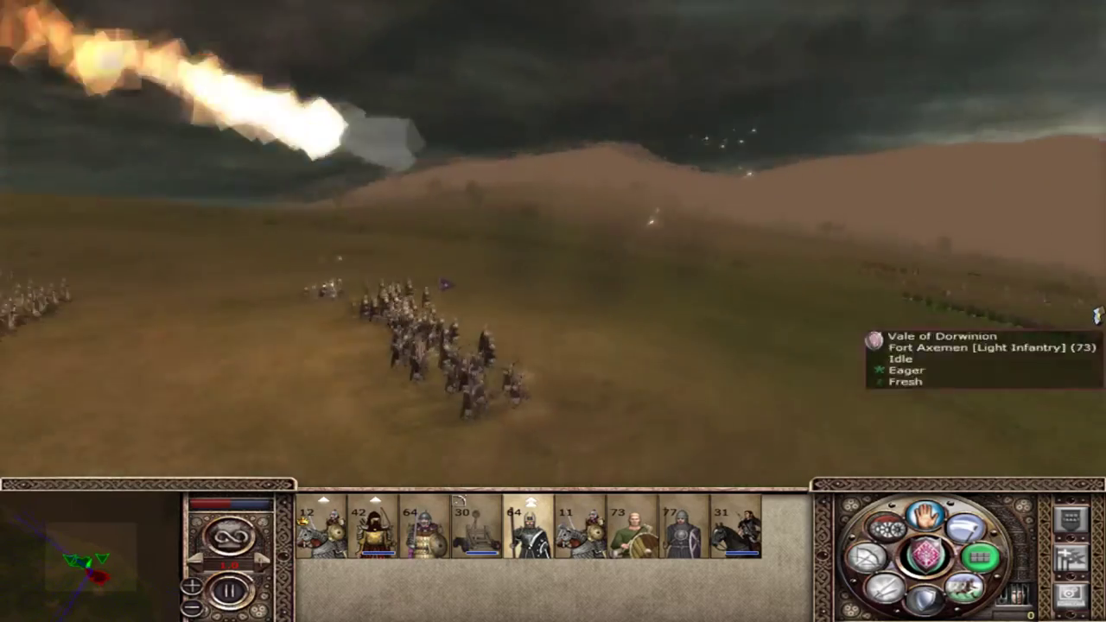
{"action": "key", "text": "e"}
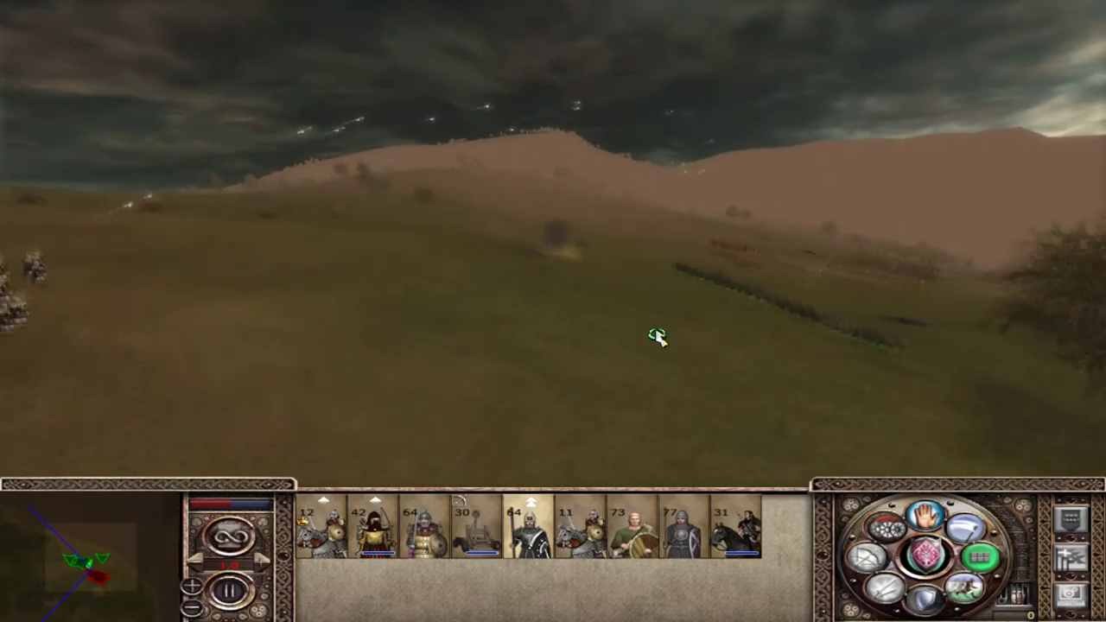
{"action": "scroll", "coordinate": [657, 337], "scroll_direction": "up", "scroll_amount": 5}
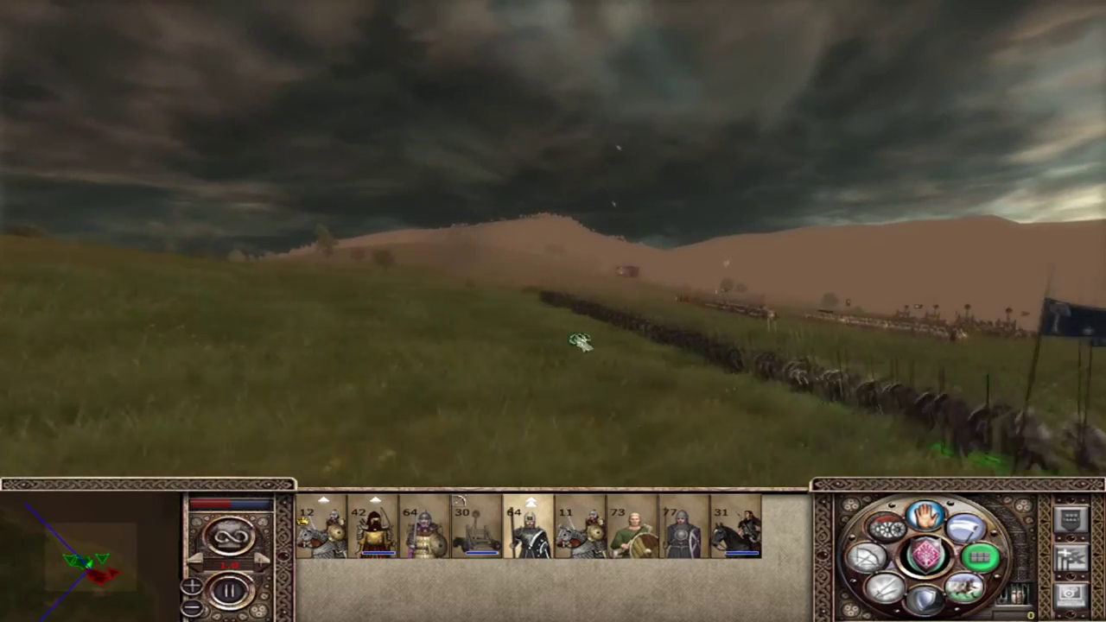
Watch the Minas Ithil Guardians advance and clash with the Fountain Guard, viewing the line from several angles, close up and farther away.
{"action": "key", "text": "e"}
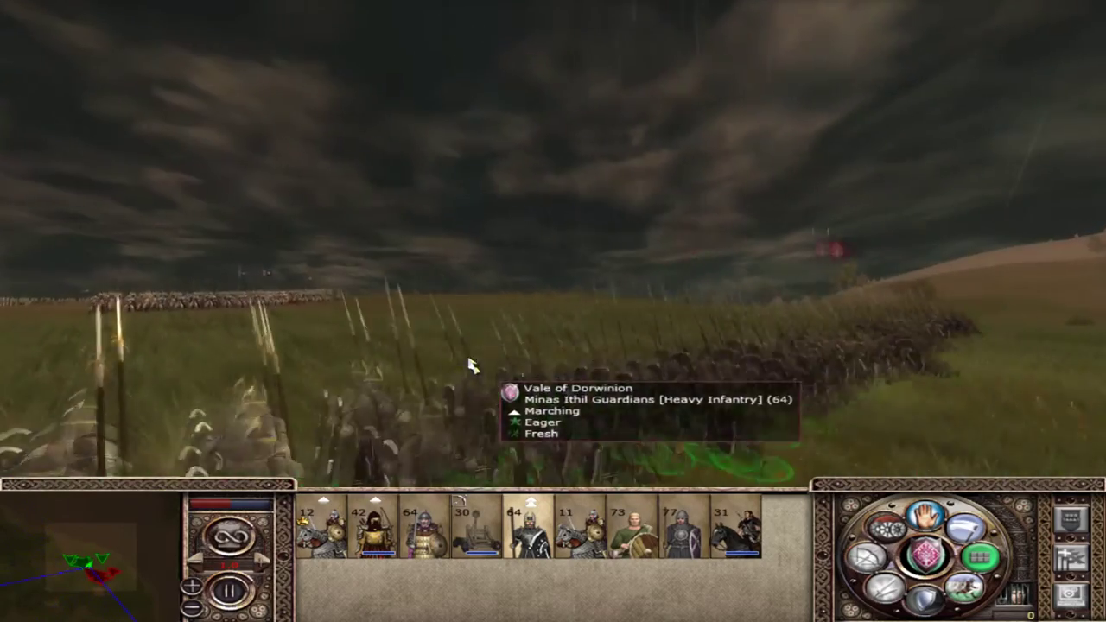
{"action": "key", "text": "q"}
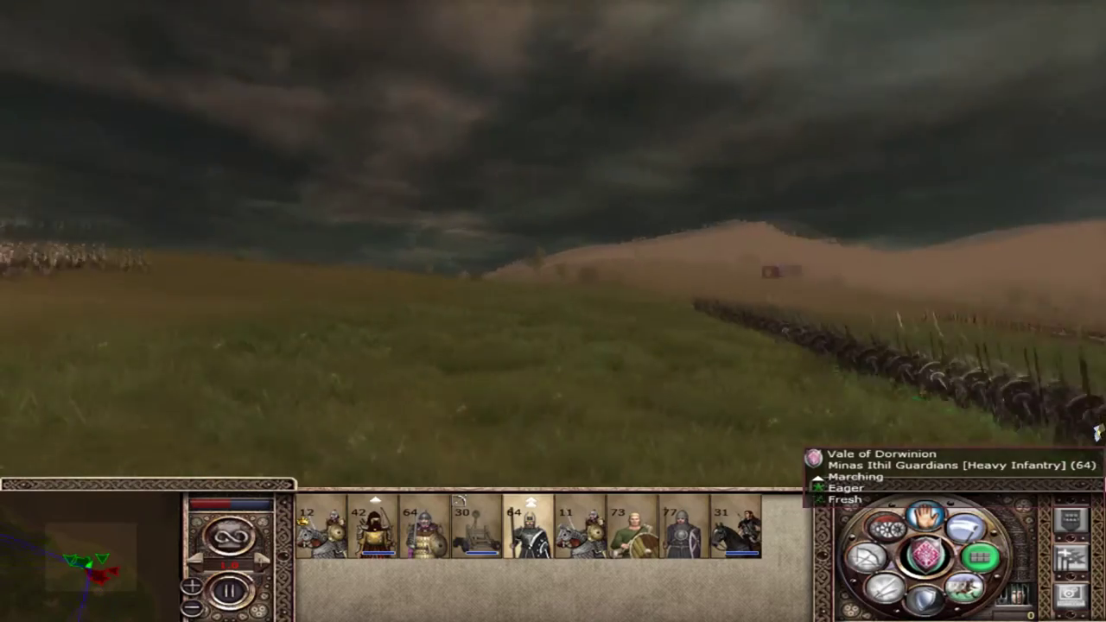
{"action": "key", "text": "e"}
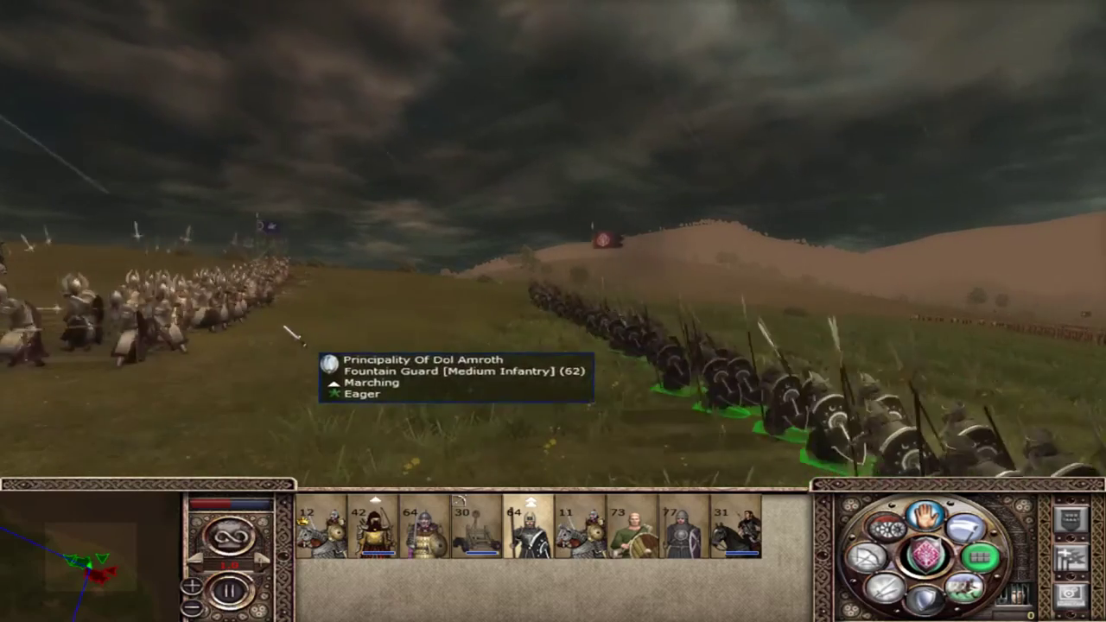
{"action": "key", "text": "q"}
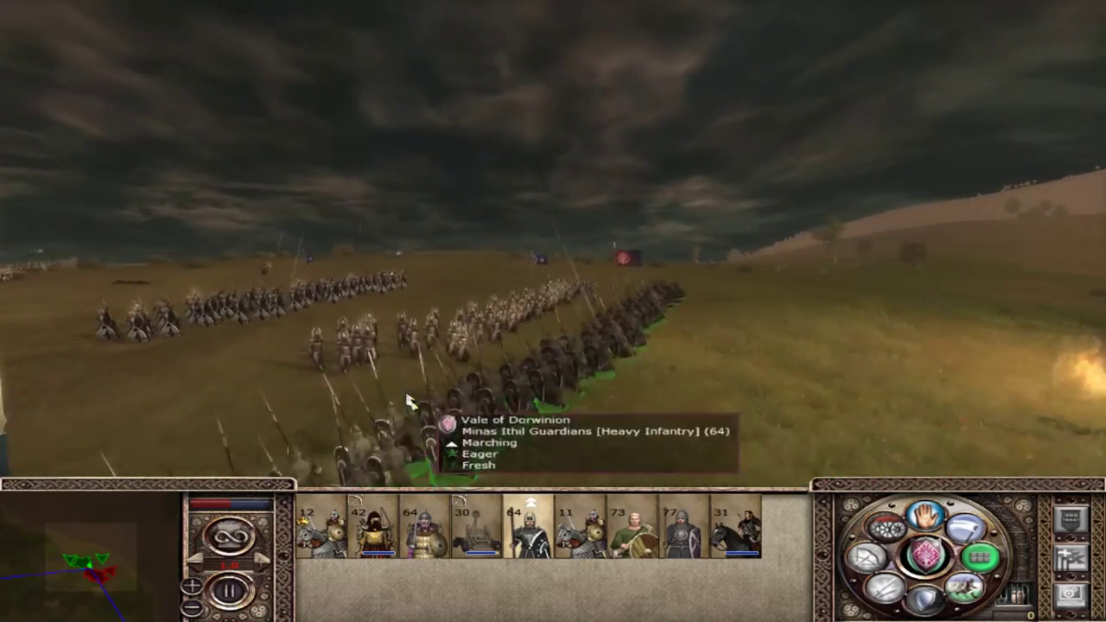
{"action": "scroll", "coordinate": [516, 420], "scroll_direction": "up", "scroll_amount": 5}
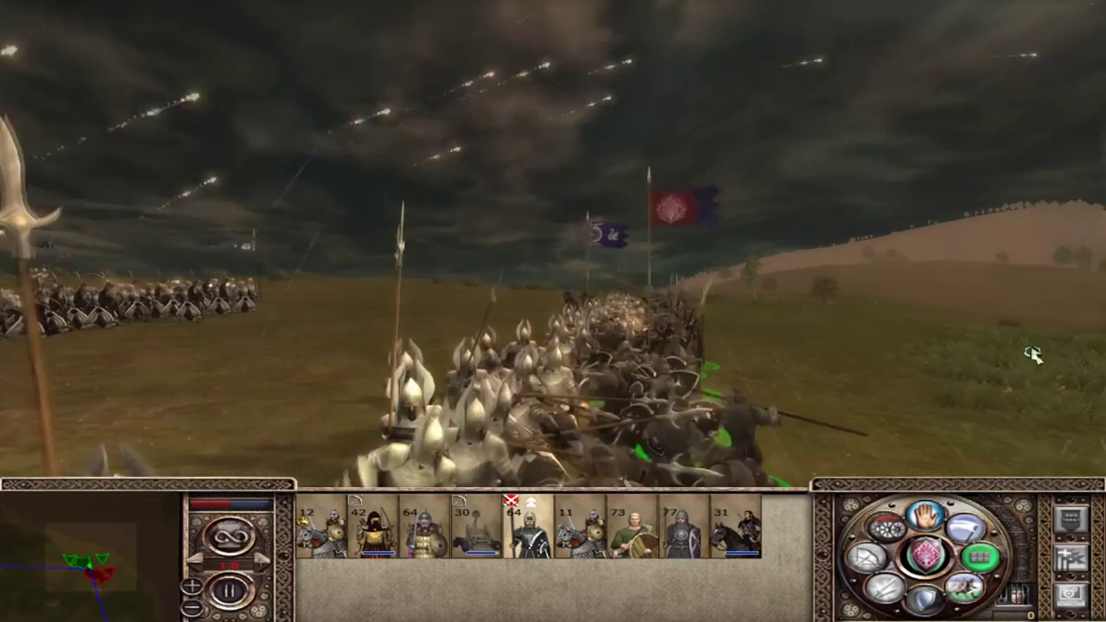
{"action": "scroll", "coordinate": [1034, 354], "scroll_direction": "down", "scroll_amount": 3}
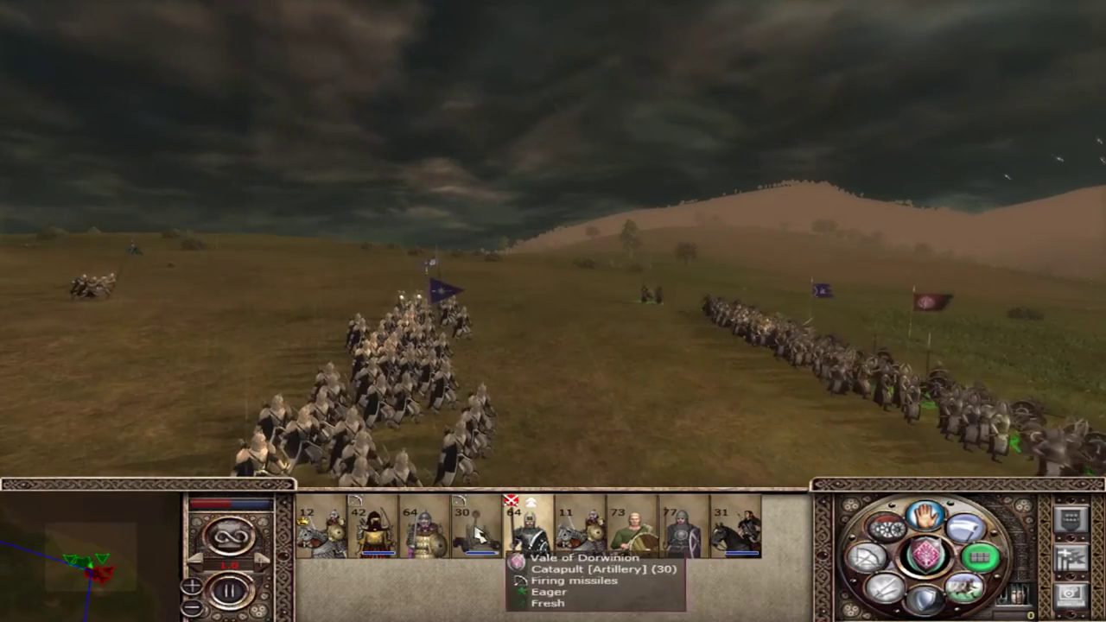
{"action": "scroll", "coordinate": [576, 420], "scroll_direction": "down", "scroll_amount": 5}
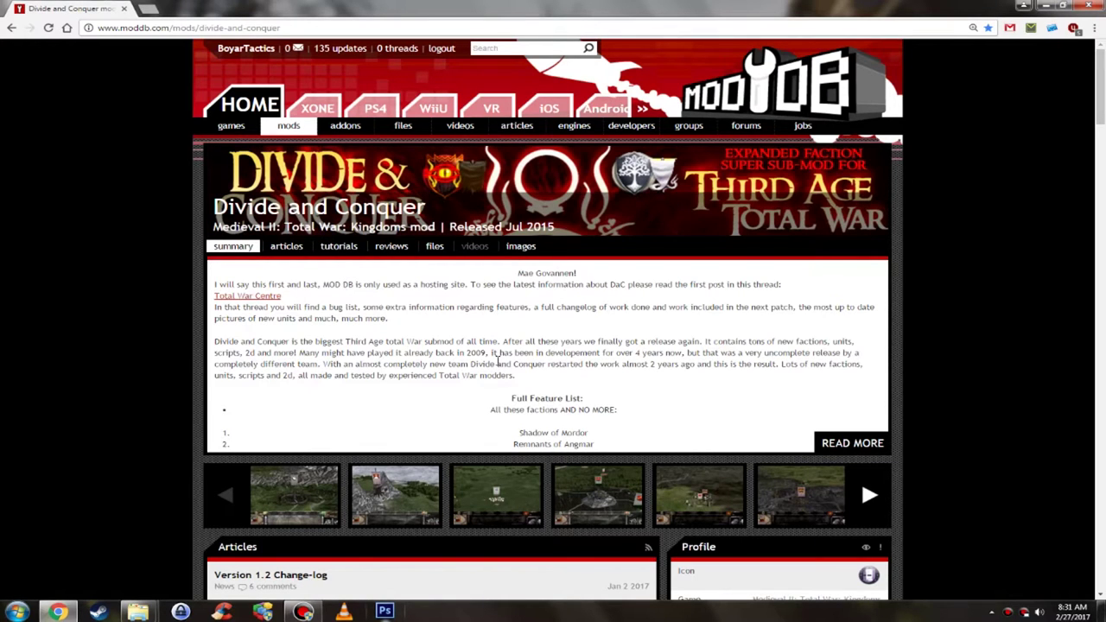
In Chrome, open the files page of the Divide and Conquer mod on Mod DB in a new tab.
{"action": "scroll", "coordinate": [571, 406], "scroll_direction": "down", "scroll_amount": 1}
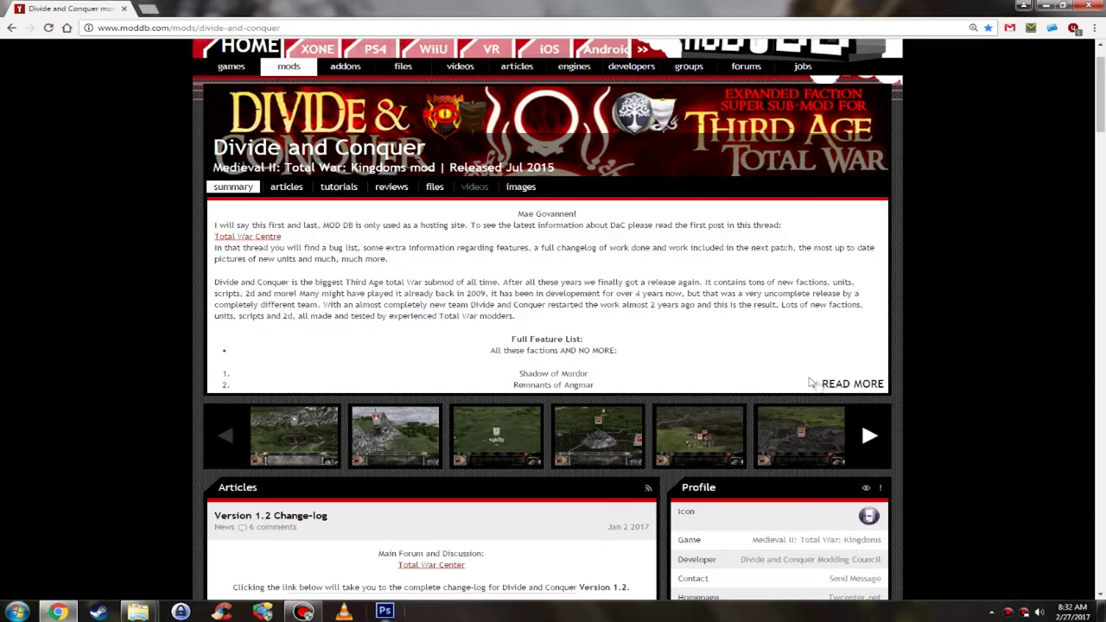
{"action": "scroll", "coordinate": [584, 339], "scroll_direction": "up", "scroll_amount": 2}
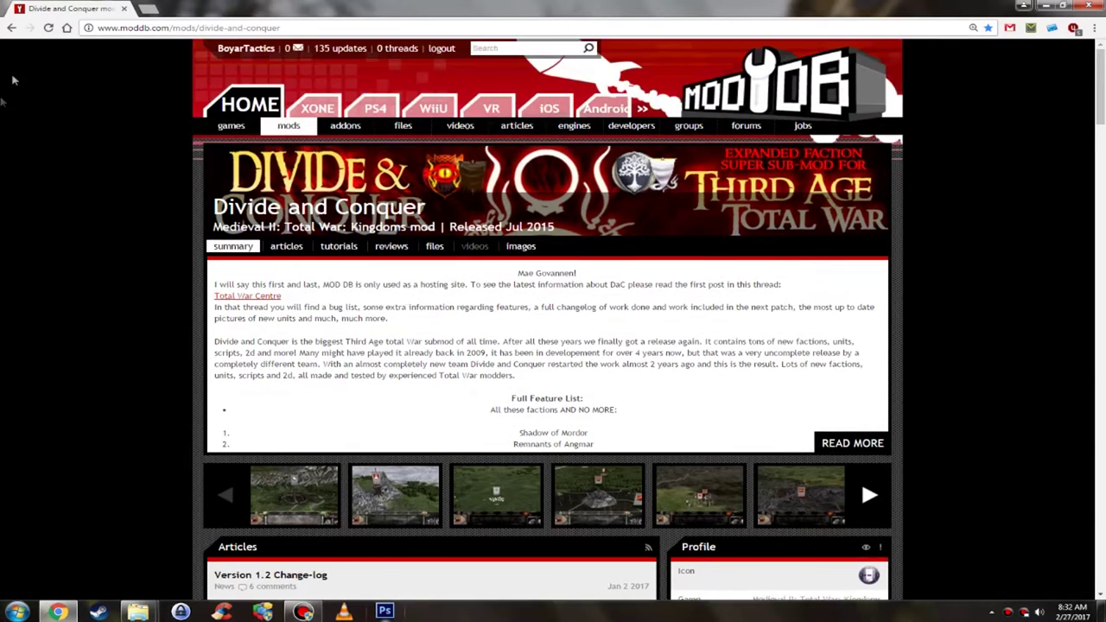
{"action": "right_click", "coordinate": [441, 251]}
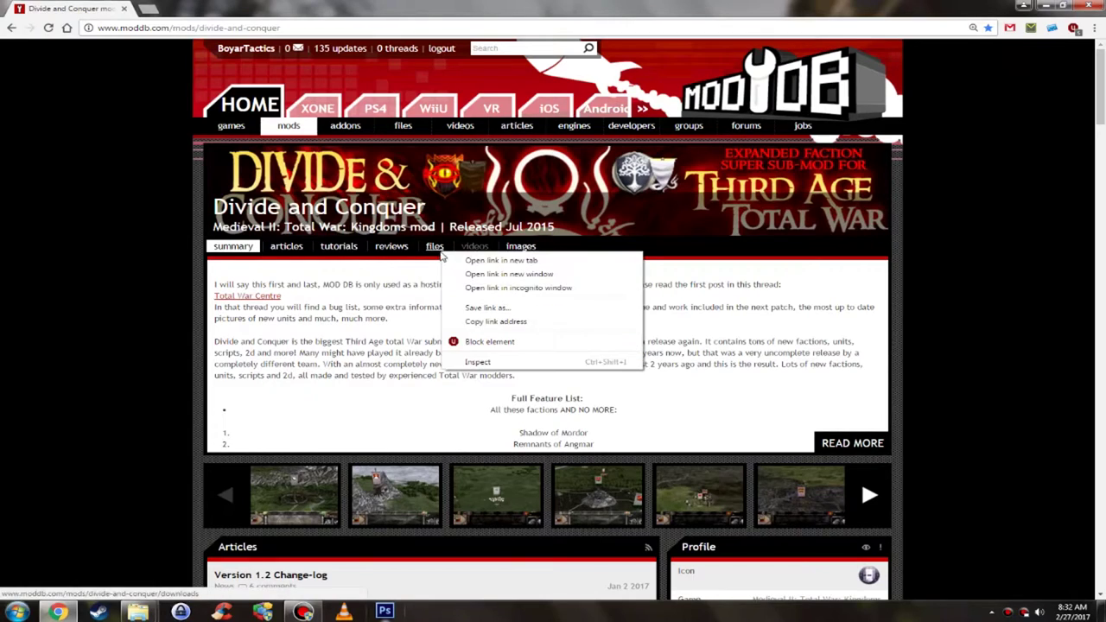
{"action": "left_click", "coordinate": [484, 257]}
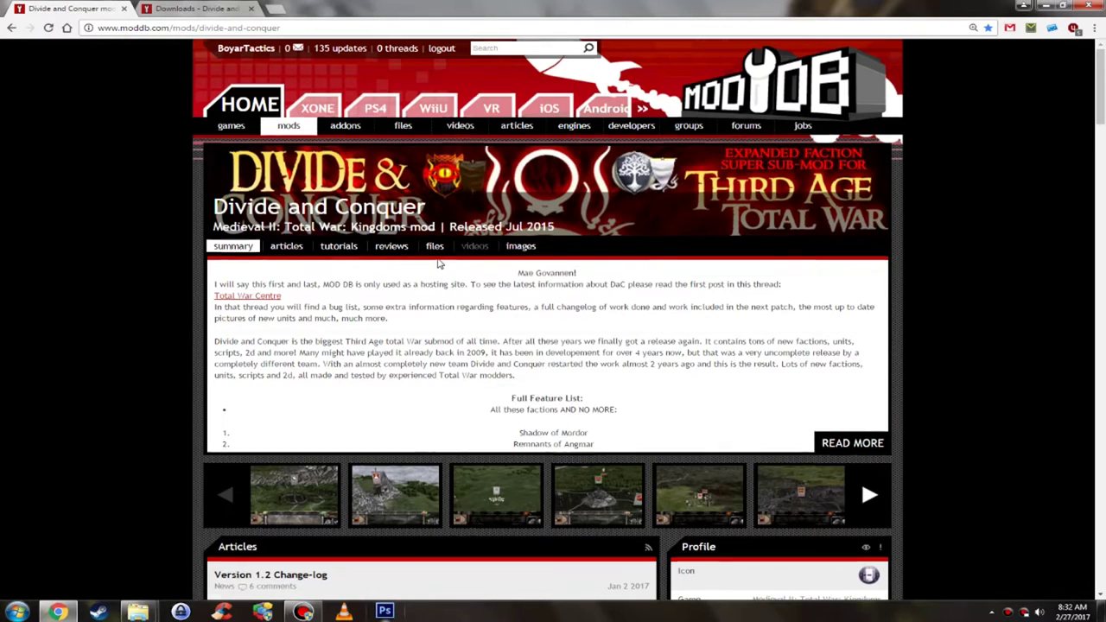
Examine the mod's summary page down to its Files section with the patch and the full-version parts.
{"action": "scroll", "coordinate": [438, 260], "scroll_direction": "down", "scroll_amount": 5}
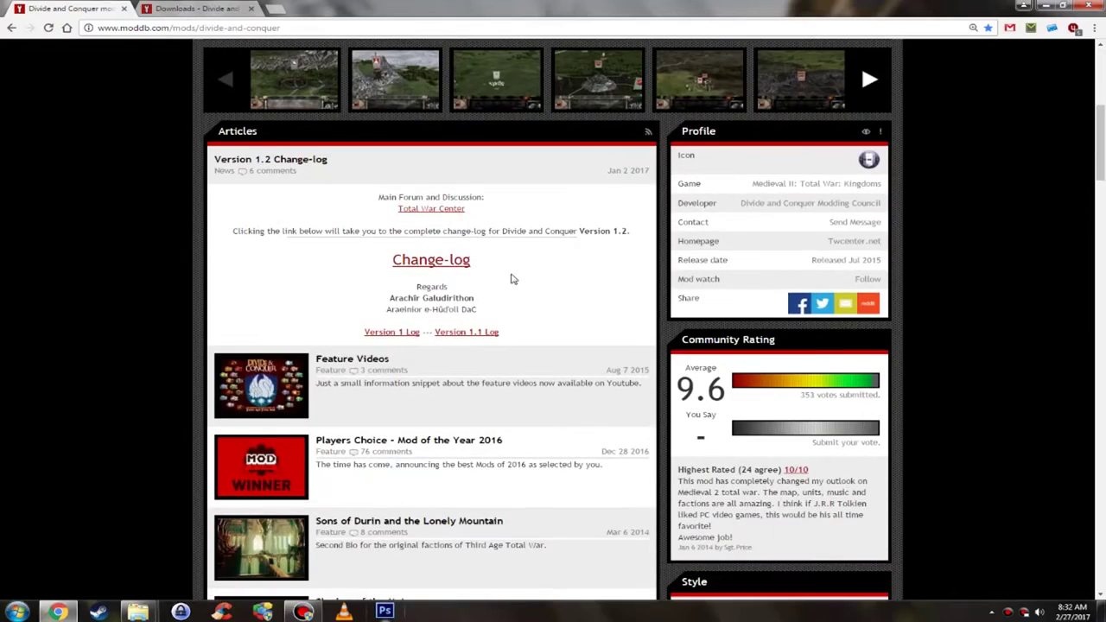
{"action": "scroll", "coordinate": [501, 276], "scroll_direction": "up", "scroll_amount": 5}
{"action": "scroll", "coordinate": [346, 271], "scroll_direction": "down", "scroll_amount": 9}
{"action": "scroll", "coordinate": [343, 271], "scroll_direction": "down", "scroll_amount": 2}
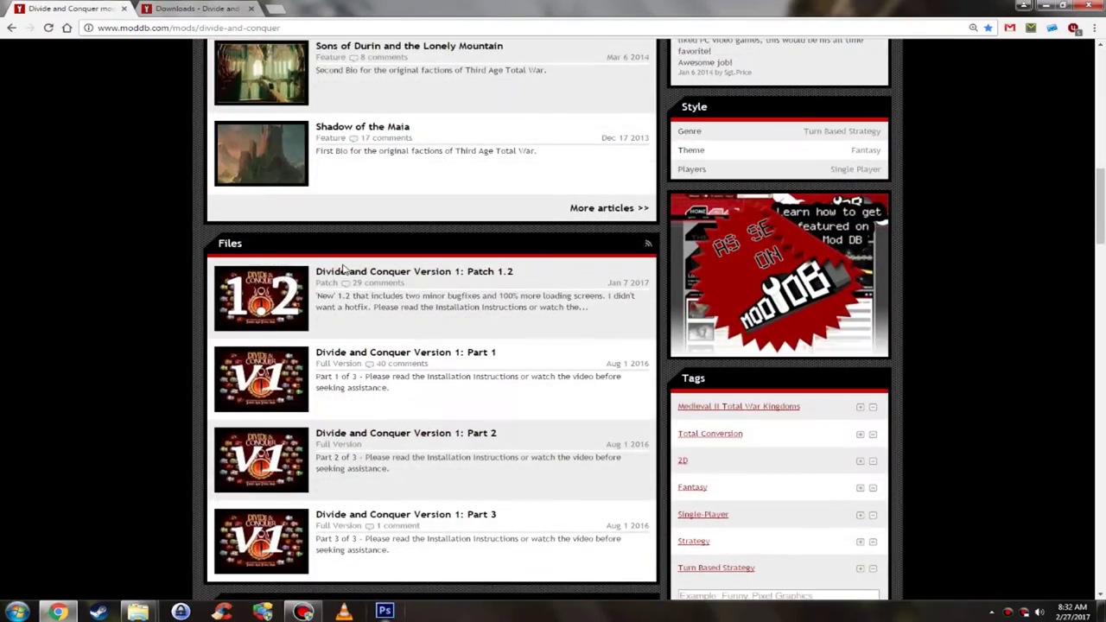
{"action": "scroll", "coordinate": [395, 265], "scroll_direction": "down", "scroll_amount": 3}
{"action": "scroll", "coordinate": [527, 294], "scroll_direction": "up", "scroll_amount": 1}
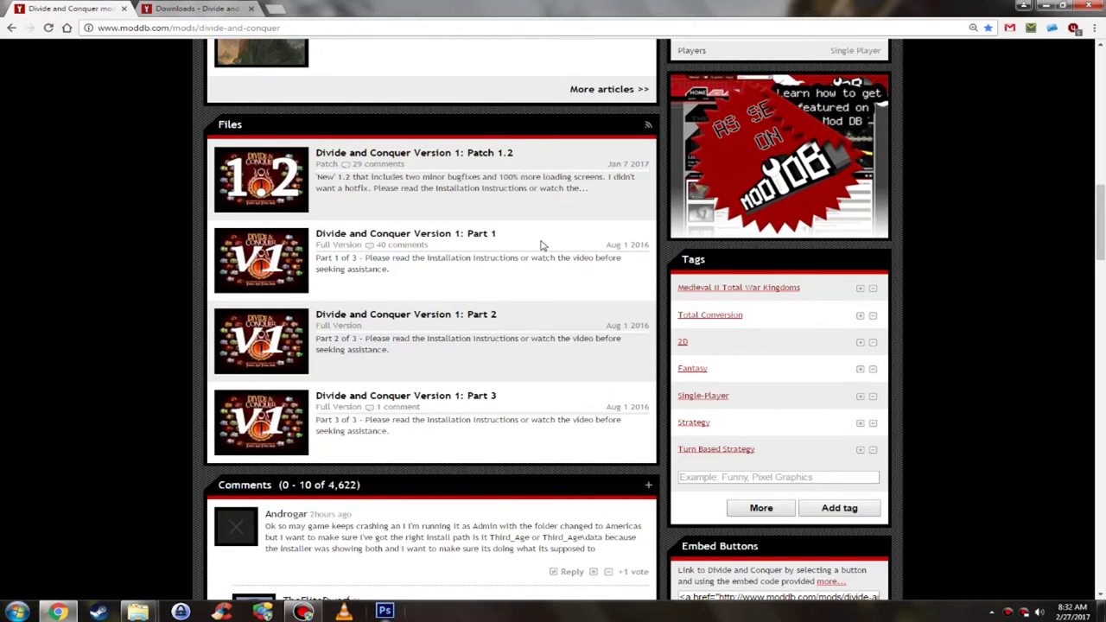
{"action": "scroll", "coordinate": [531, 242], "scroll_direction": "up", "scroll_amount": 2}
Open the download page for Divide and Conquer Version 1: Part 1 from the mod's files listing.
{"action": "key", "text": "ctrl+Tab"}
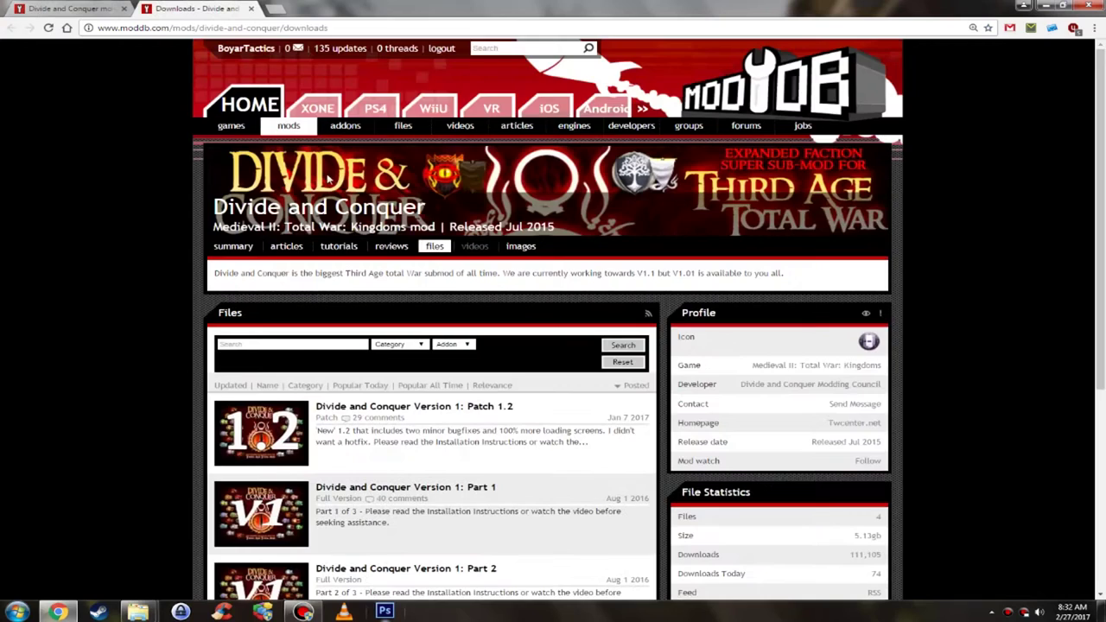
{"action": "scroll", "coordinate": [328, 177], "scroll_direction": "down", "scroll_amount": 3}
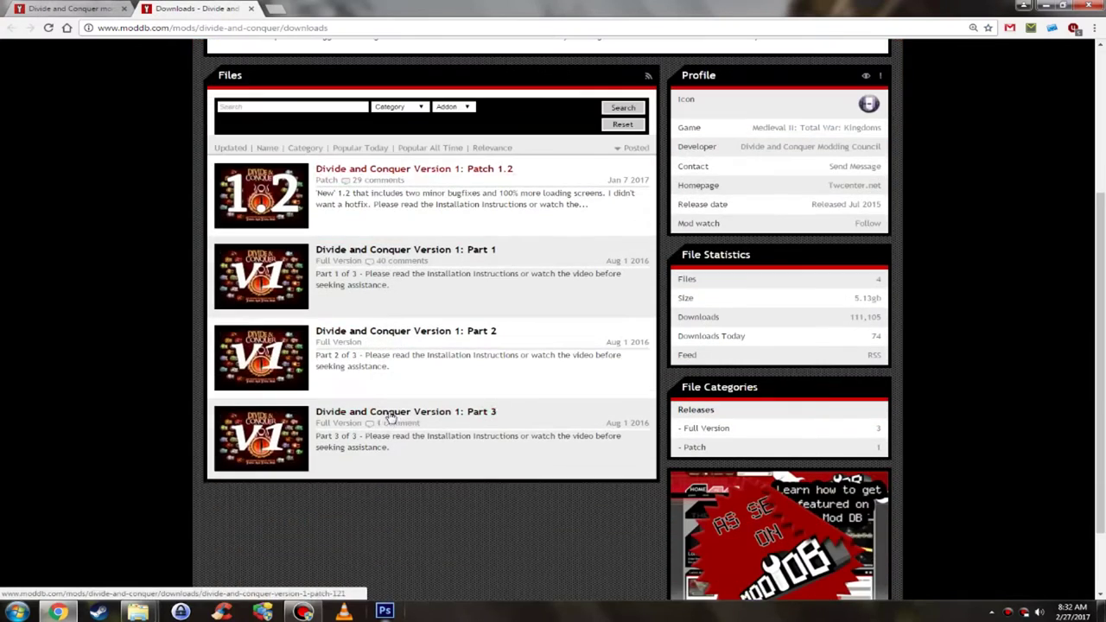
{"action": "left_click", "coordinate": [407, 250]}
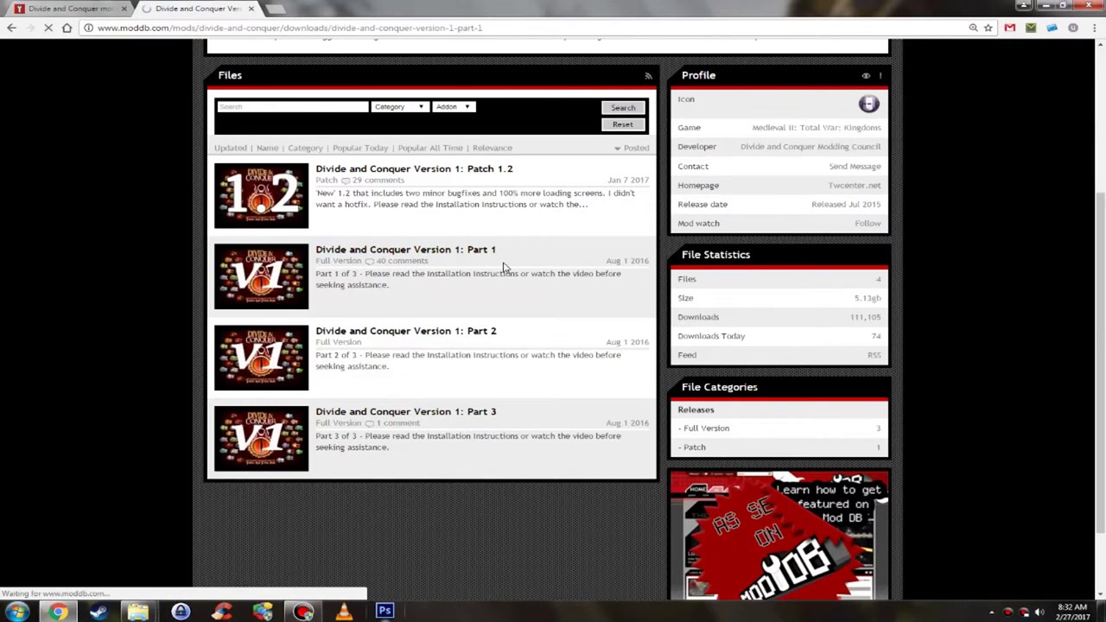
{"action": "scroll", "coordinate": [338, 277], "scroll_direction": "down", "scroll_amount": 2}
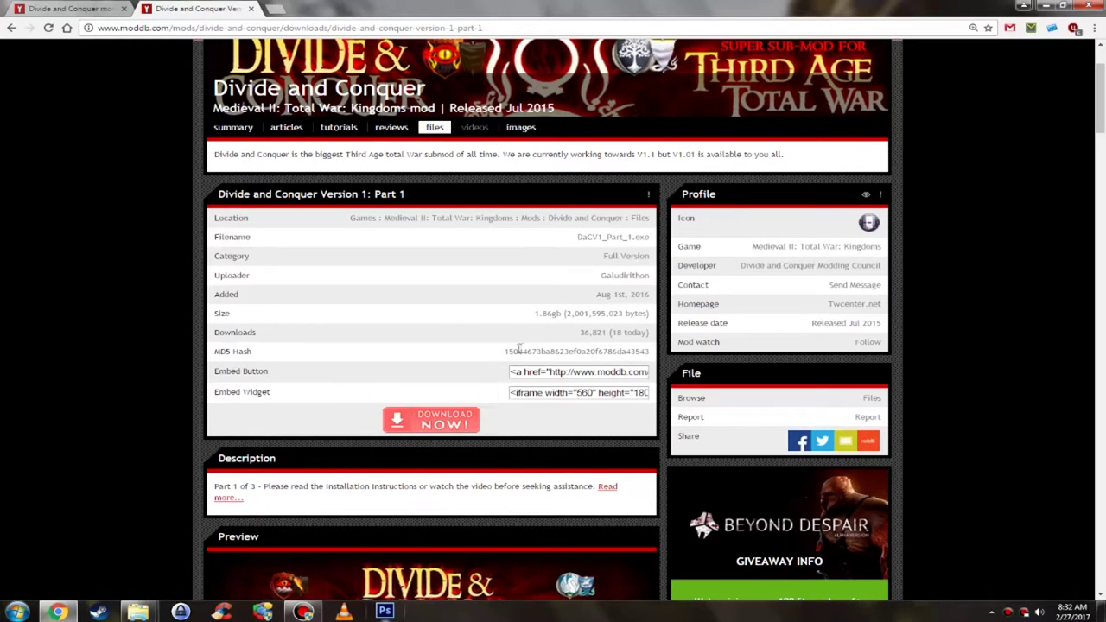
Start the download of DaCV1_Part_1.exe and dismiss the download pop-up.
{"action": "left_click", "coordinate": [447, 427]}
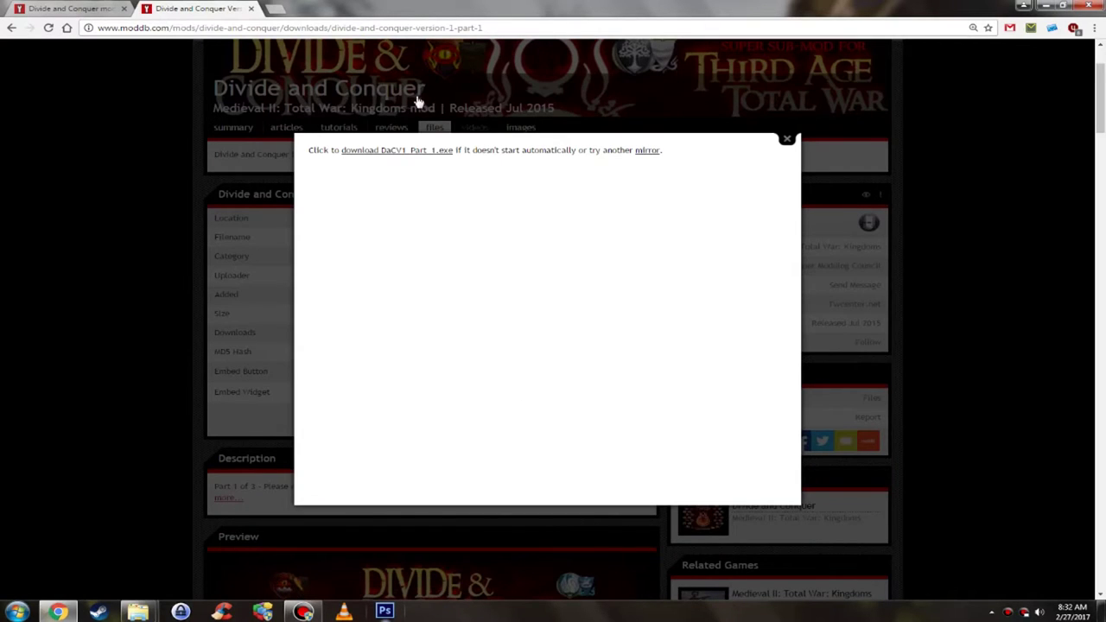
{"action": "left_click", "coordinate": [406, 153]}
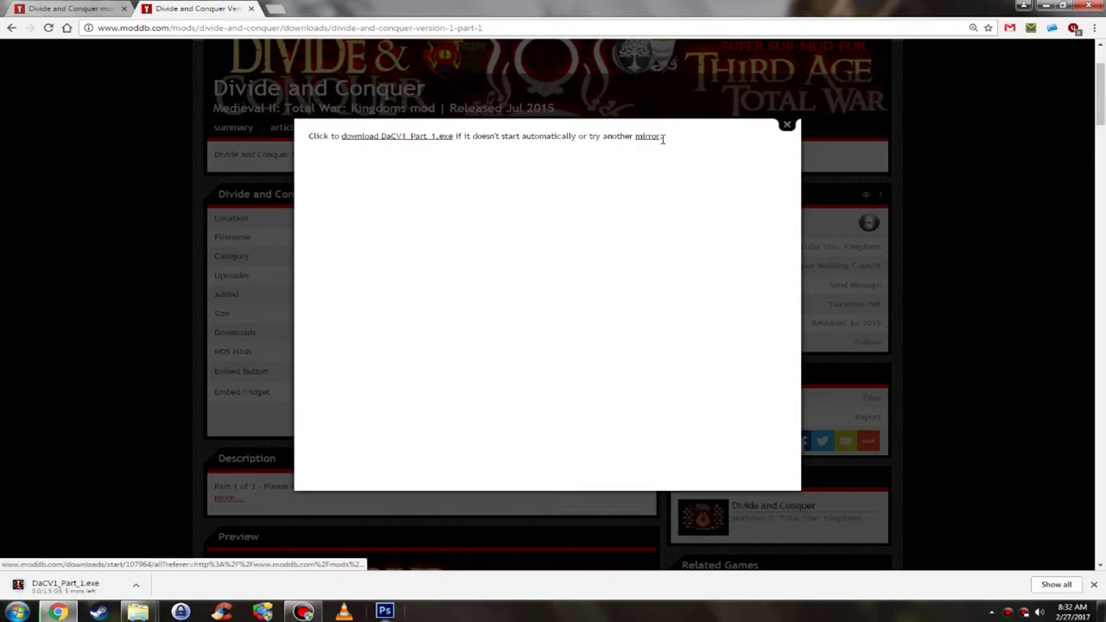
{"action": "left_click", "coordinate": [75, 316]}
Cancel the running download of DaCV1_Part_1.exe.
{"action": "scroll", "coordinate": [312, 331], "scroll_direction": "up", "scroll_amount": 1}
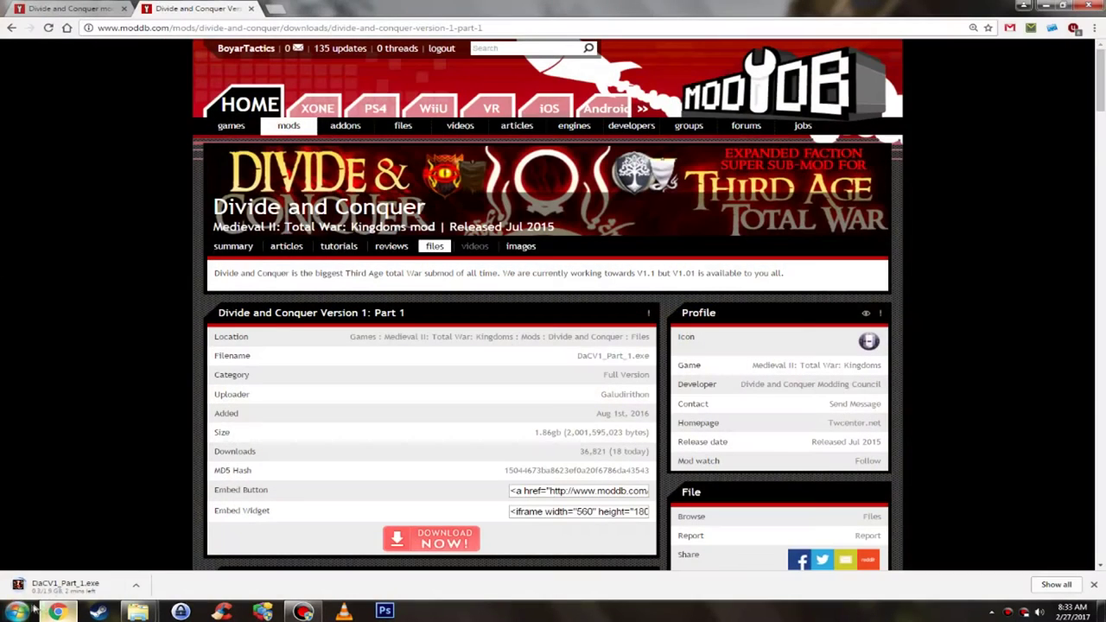
{"action": "right_click", "coordinate": [64, 582]}
{"action": "left_click", "coordinate": [97, 573]}
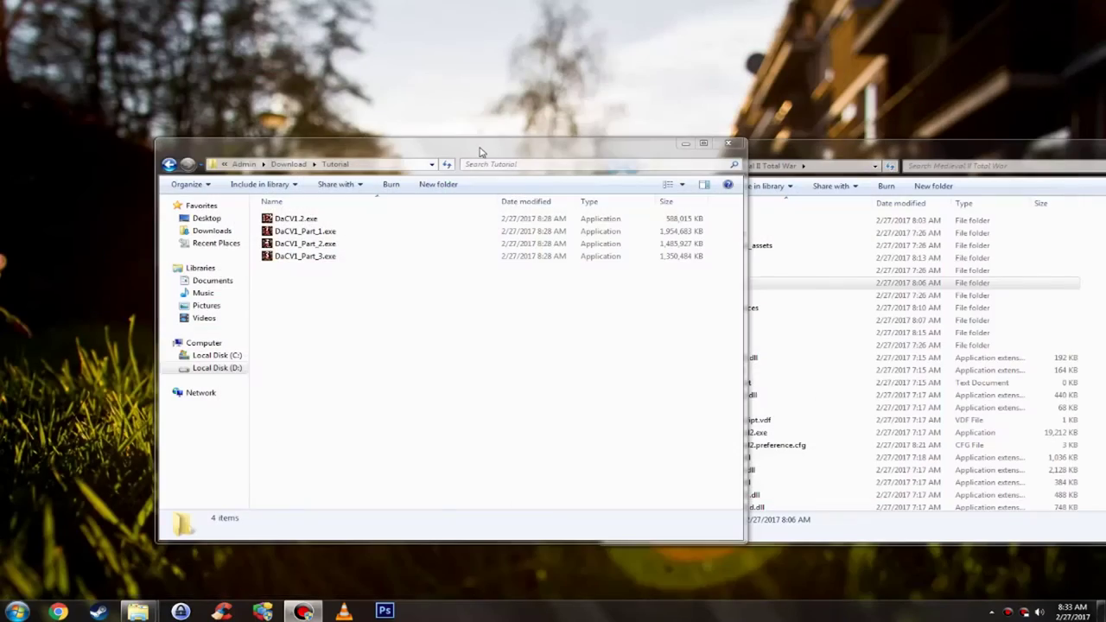
In Windows Explorer, look inside the americas folder under Medieval II Total War's mods folder, then return to mods.
{"action": "mouse_move", "coordinate": [452, 141]}
{"action": "left_mouse_down"}
{"action": "mouse_move", "coordinate": [563, 220]}
{"action": "mouse_move", "coordinate": [433, 139]}
{"action": "left_mouse_up"}
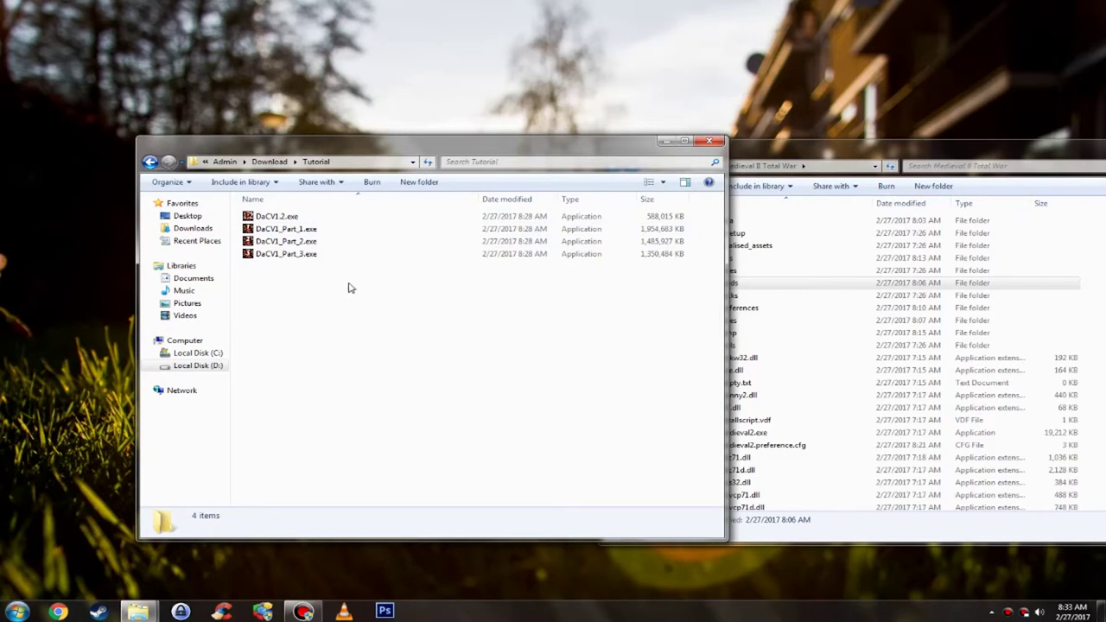
{"action": "left_click_drag", "start_coordinate": [306, 299], "coordinate": [344, 311]}
{"action": "left_click", "coordinate": [801, 161]}
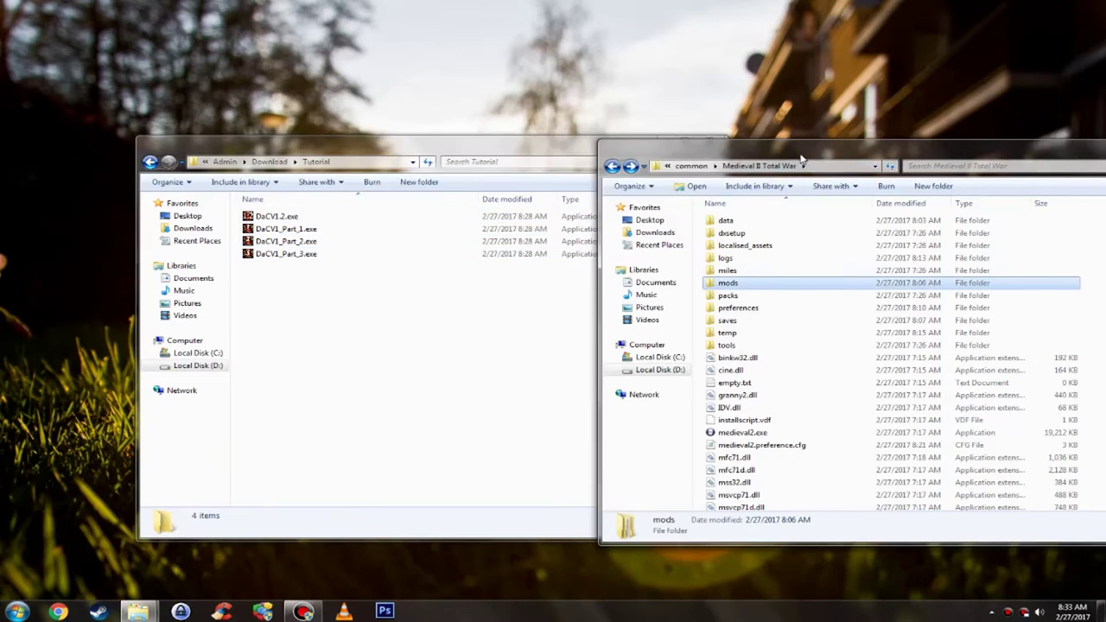
{"action": "double_click", "coordinate": [751, 285]}
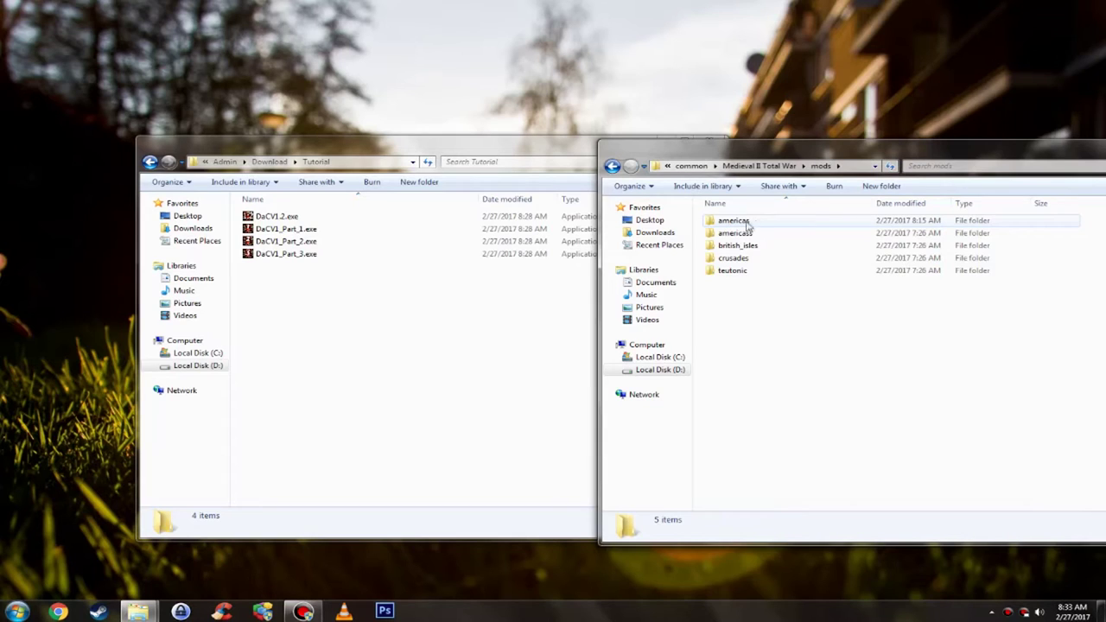
{"action": "double_click", "coordinate": [752, 222]}
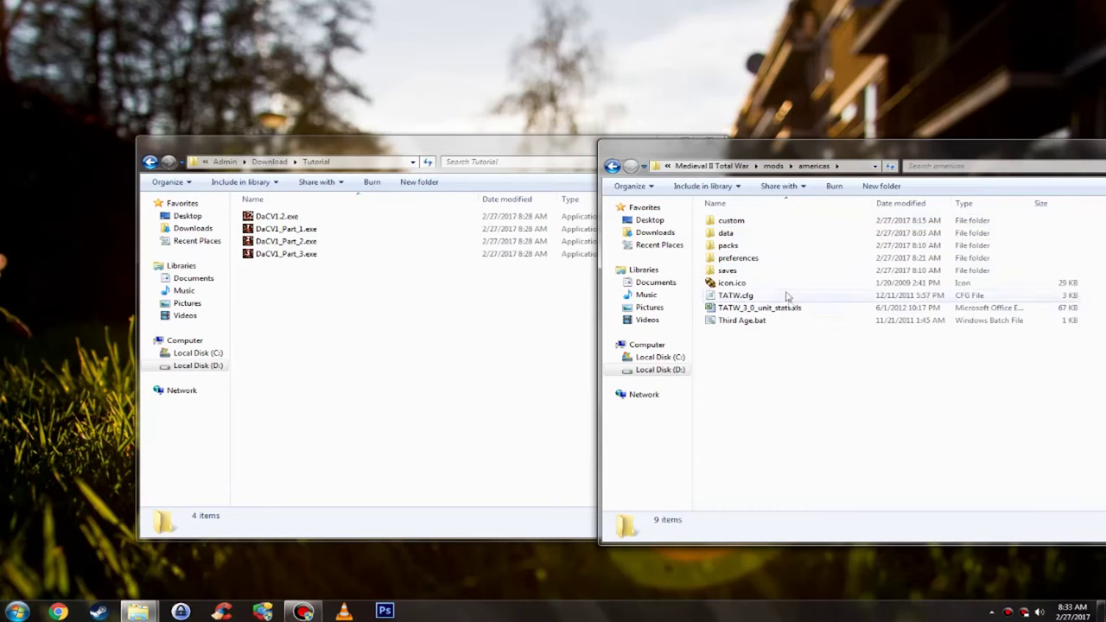
{"action": "left_click", "coordinate": [613, 166]}
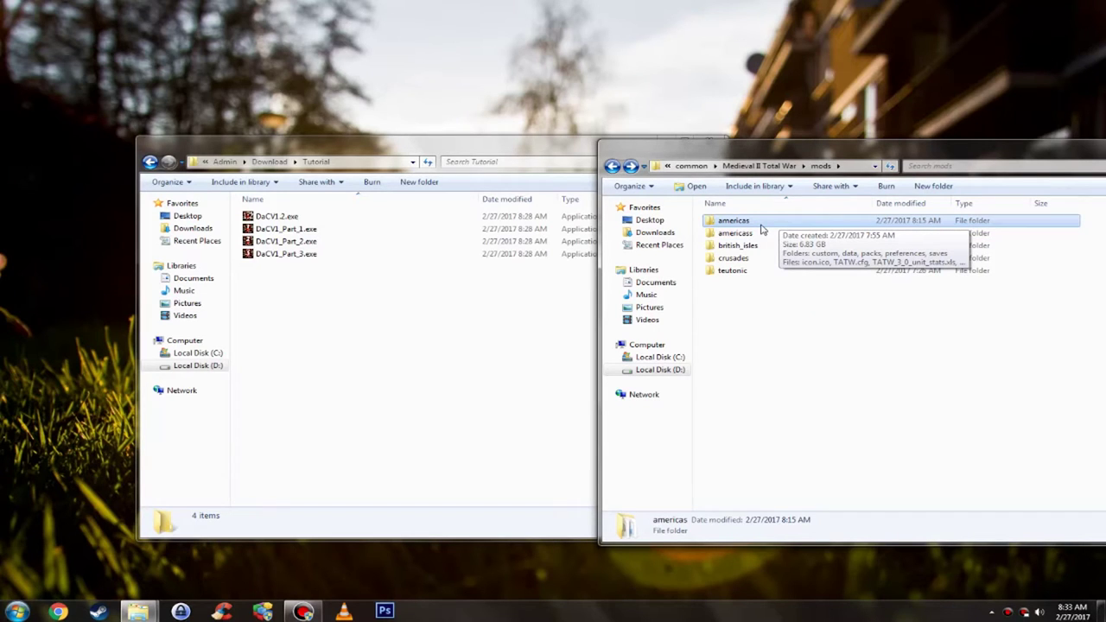
Launch the DaCV1_Part_1.exe installer from the Tutorial folder.
{"action": "left_click", "coordinate": [465, 354]}
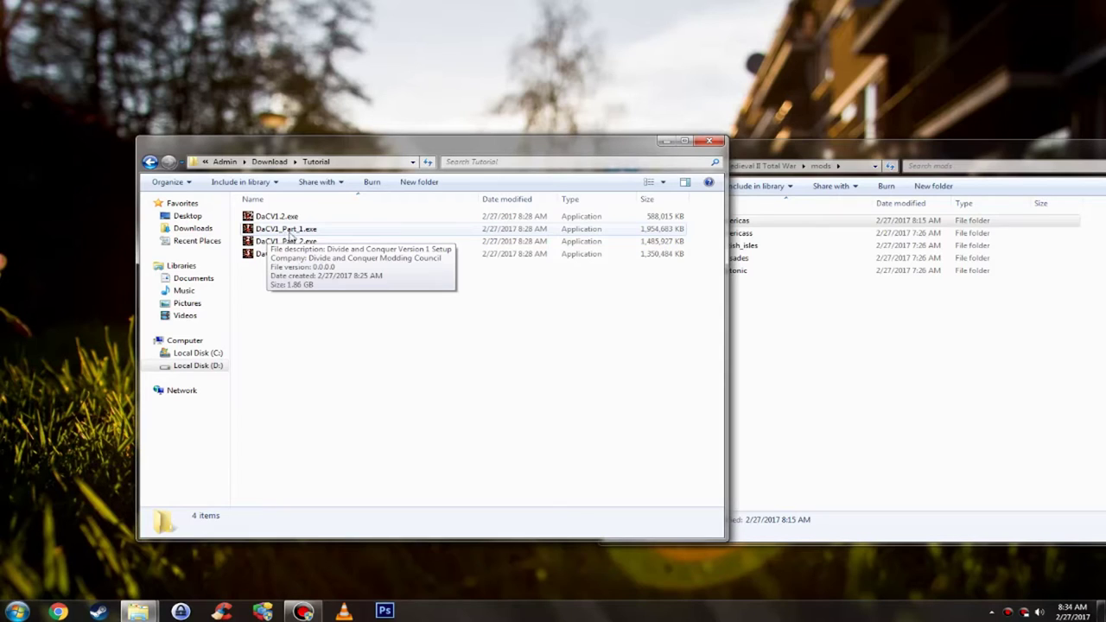
{"action": "left_click", "coordinate": [317, 230]}
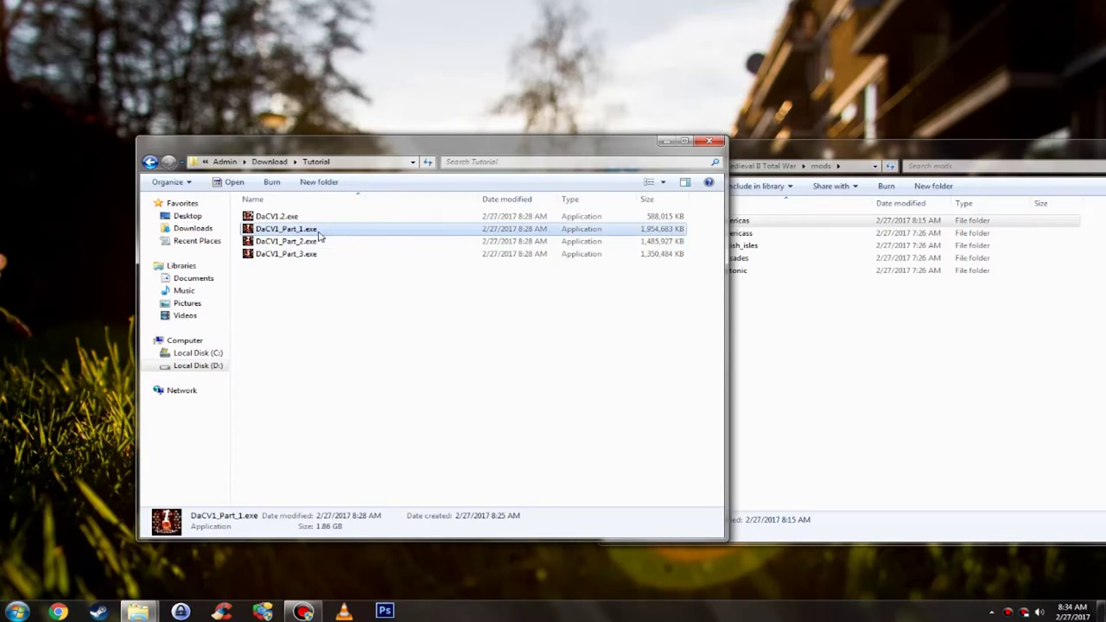
{"action": "double_click", "coordinate": [319, 232]}
{"action": "left_click", "coordinate": [587, 317]}
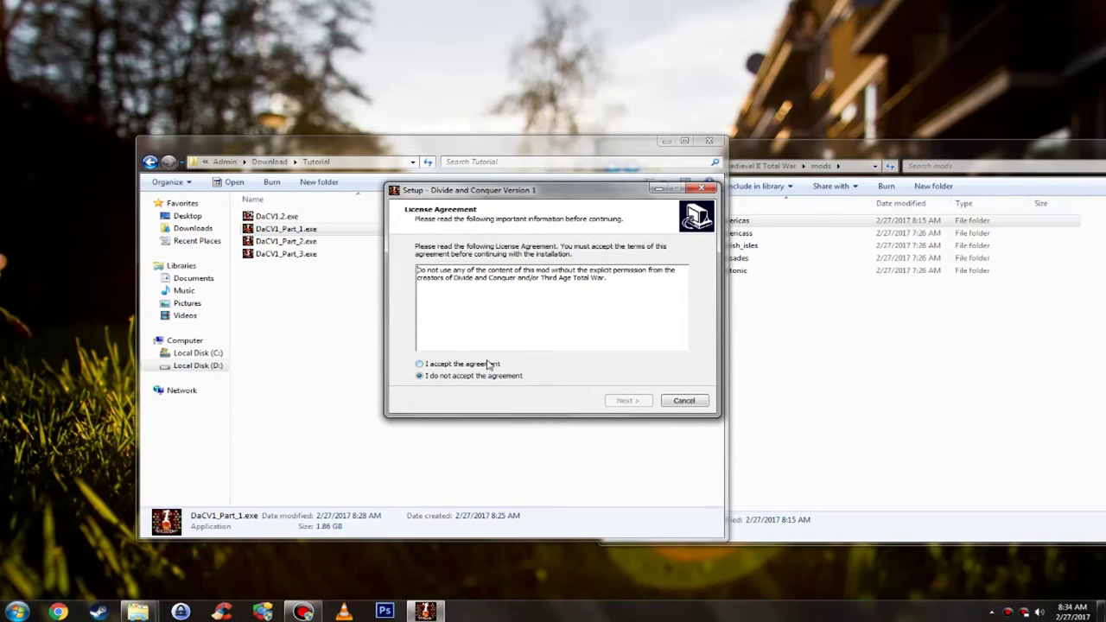
Accept the license agreement and continue past the information page to the destination selection.
{"action": "left_click", "coordinate": [471, 367]}
{"action": "left_click", "coordinate": [628, 402]}
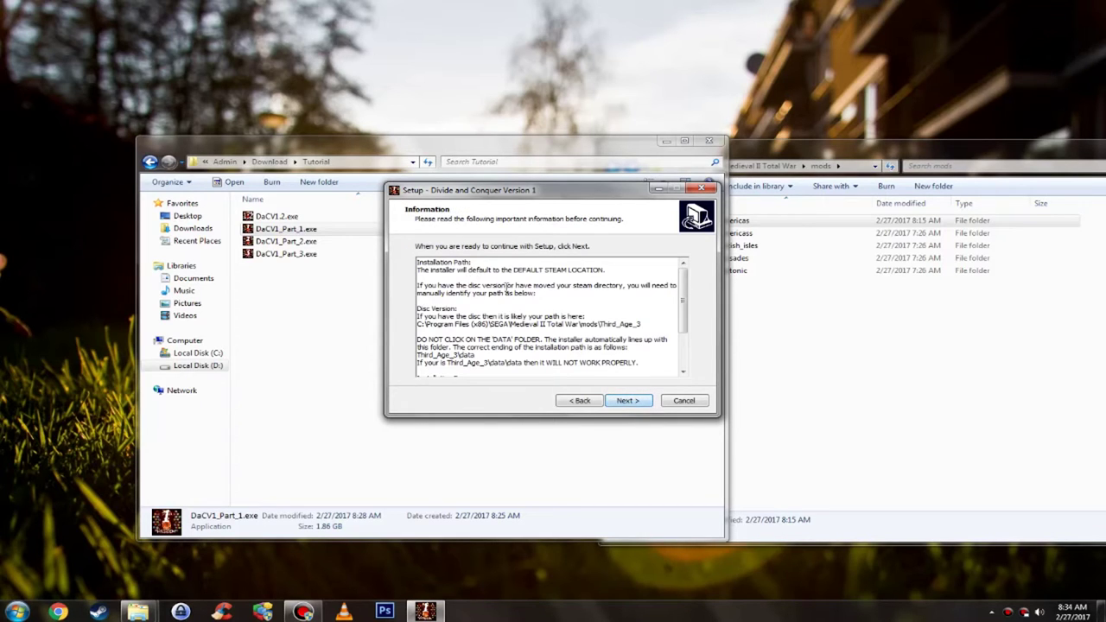
{"action": "left_click", "coordinate": [631, 402]}
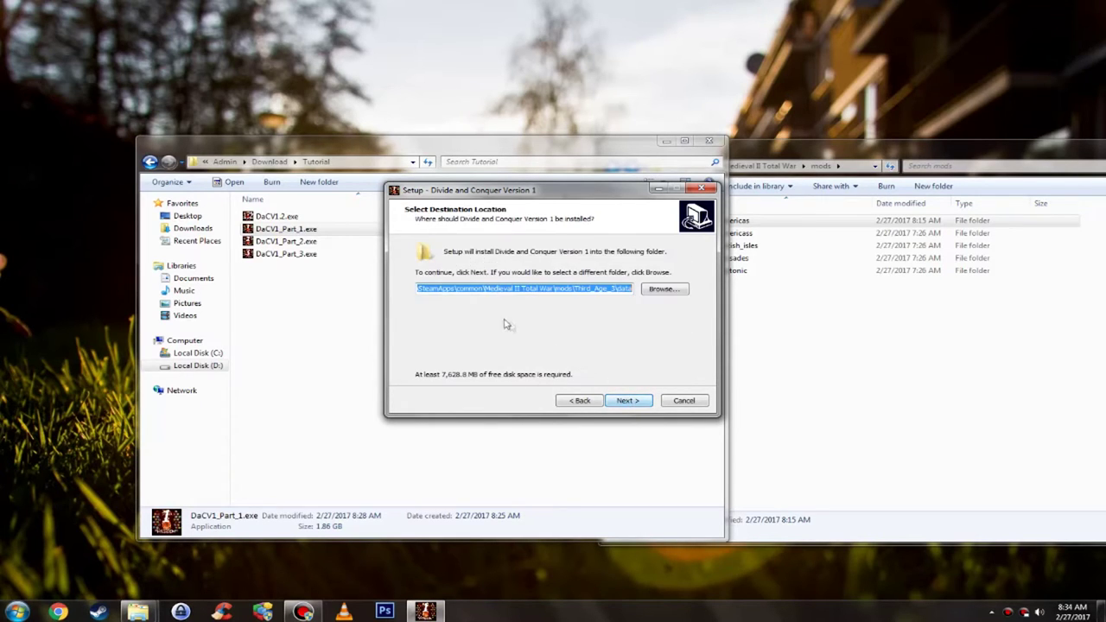
Inspect the installer's default destination path from the drive letter through to the Third_Age_3\data folder.
{"action": "left_click_drag", "start_coordinate": [537, 289], "coordinate": [421, 294]}
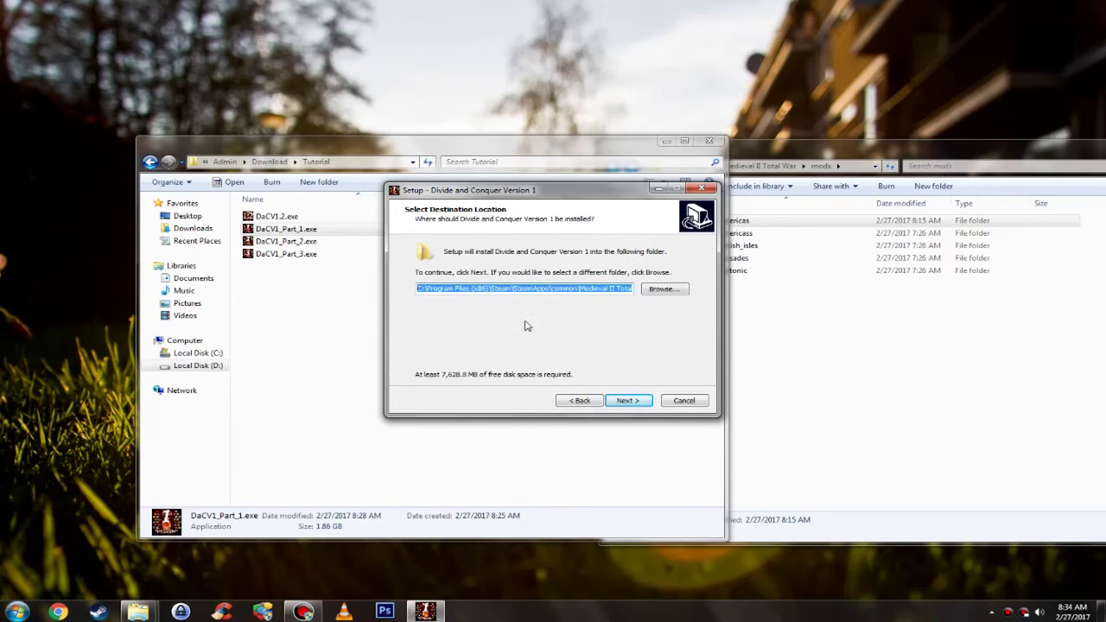
{"action": "left_click", "coordinate": [519, 294]}
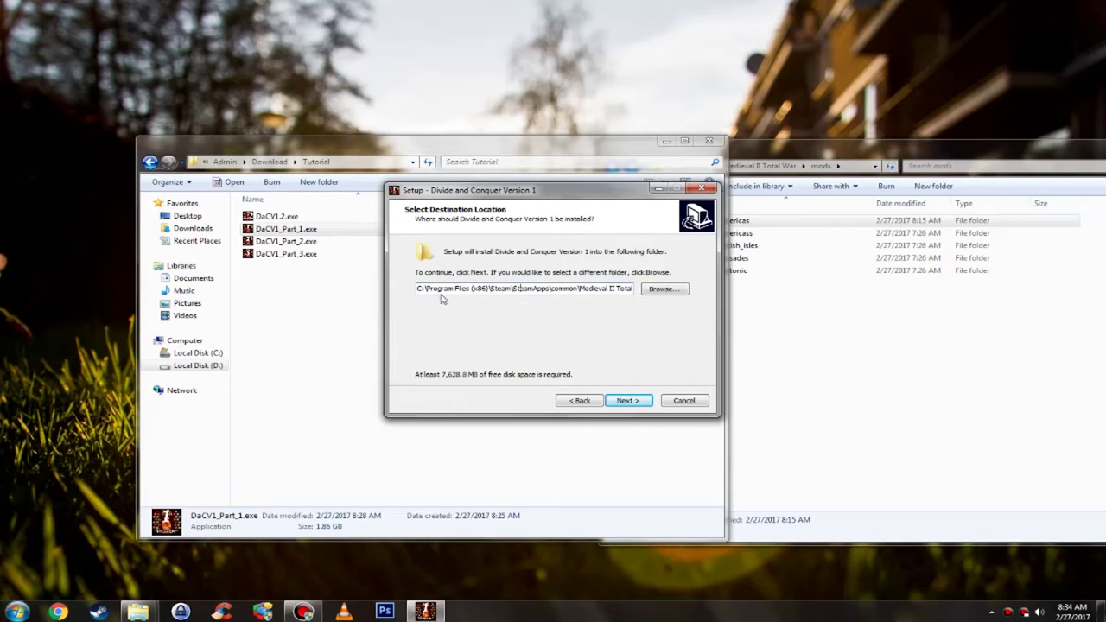
{"action": "left_click_drag", "start_coordinate": [428, 292], "coordinate": [631, 301]}
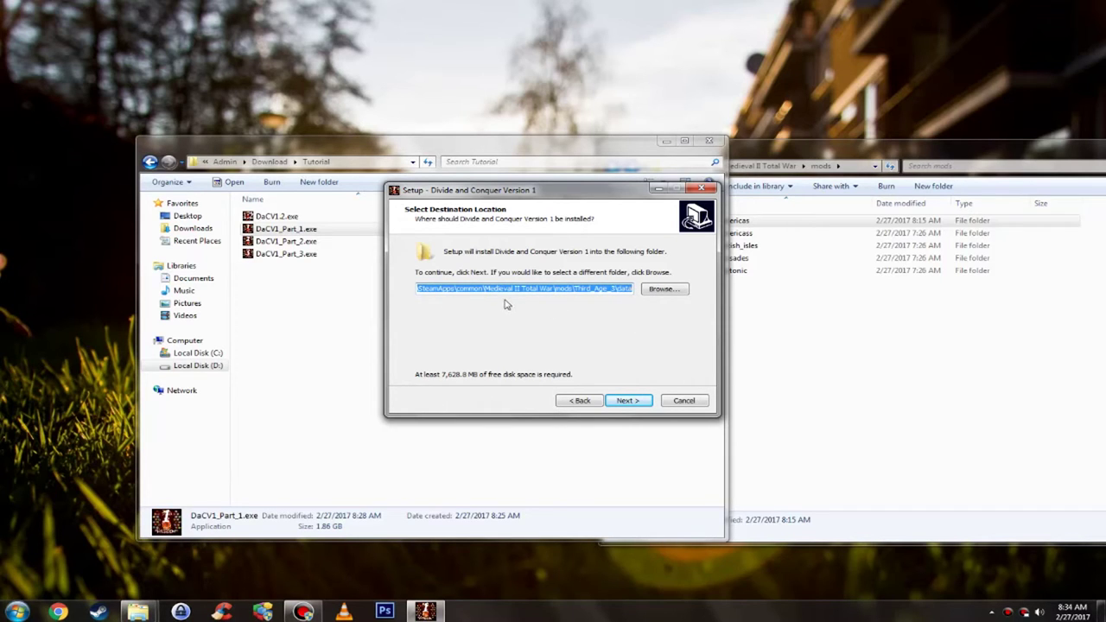
Review the default destination path from common through Medieval II Total War and mods to Third_Age_3\data.
{"action": "left_click", "coordinate": [584, 289]}
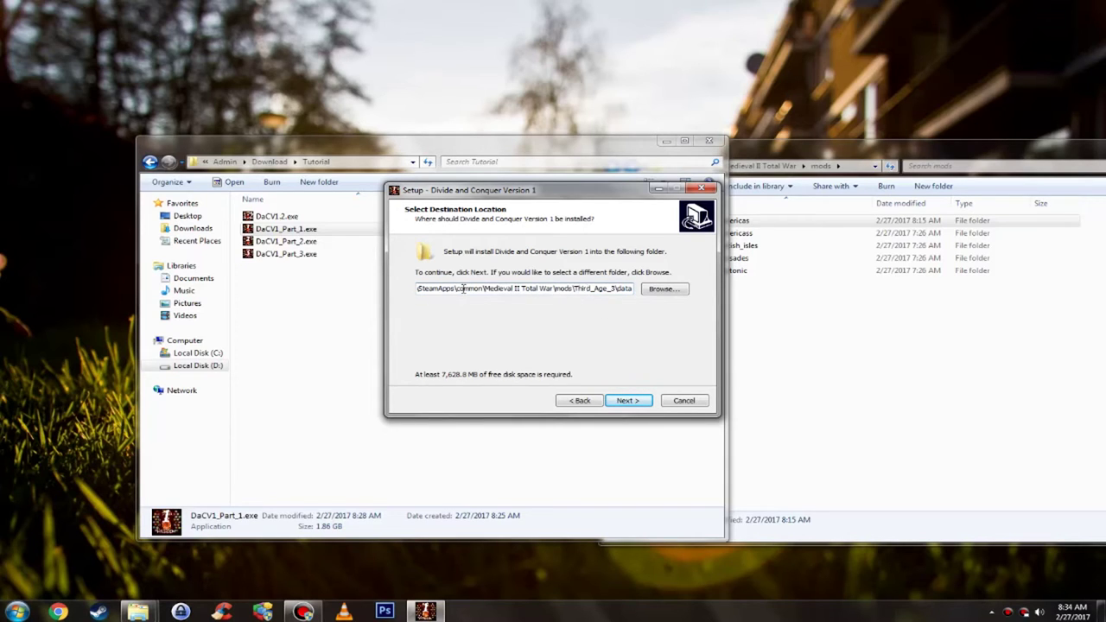
{"action": "left_click_drag", "start_coordinate": [458, 289], "coordinate": [636, 289]}
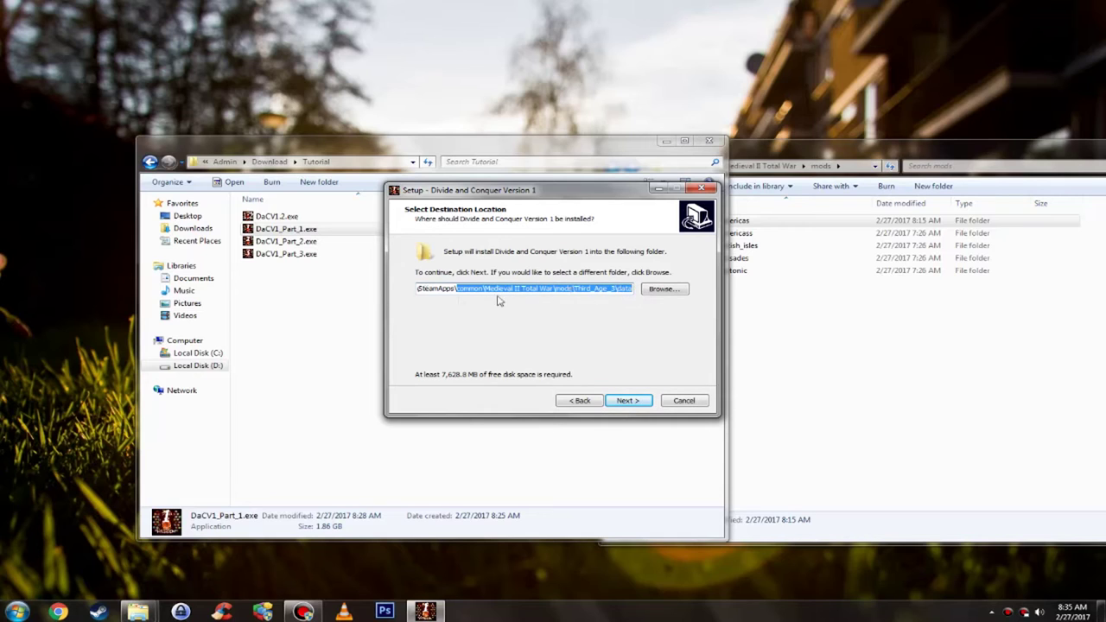
{"action": "left_click", "coordinate": [590, 290]}
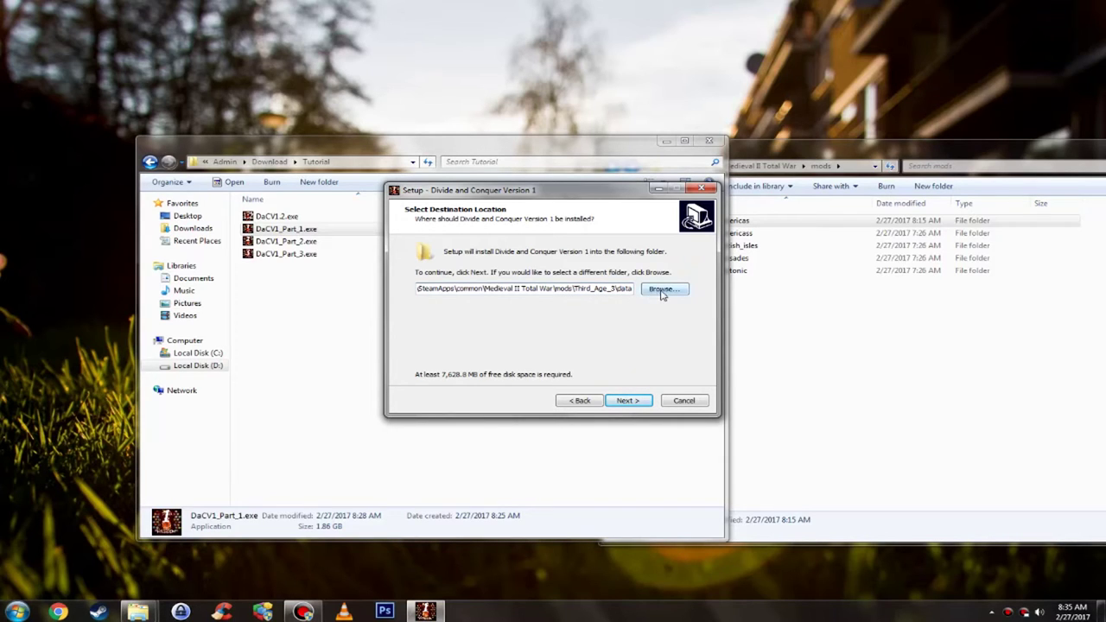
Browse for a different install destination, going into D:\Games\Online\Steam instead of Program Files (x86).
{"action": "left_click", "coordinate": [662, 290]}
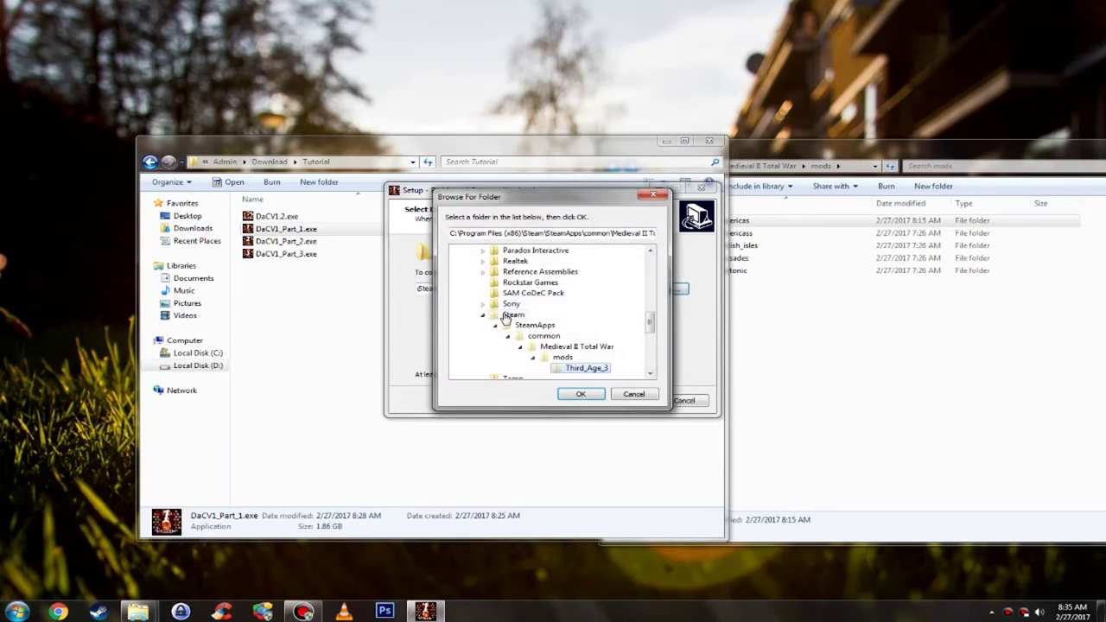
{"action": "scroll", "coordinate": [505, 316], "scroll_direction": "up", "scroll_amount": 10}
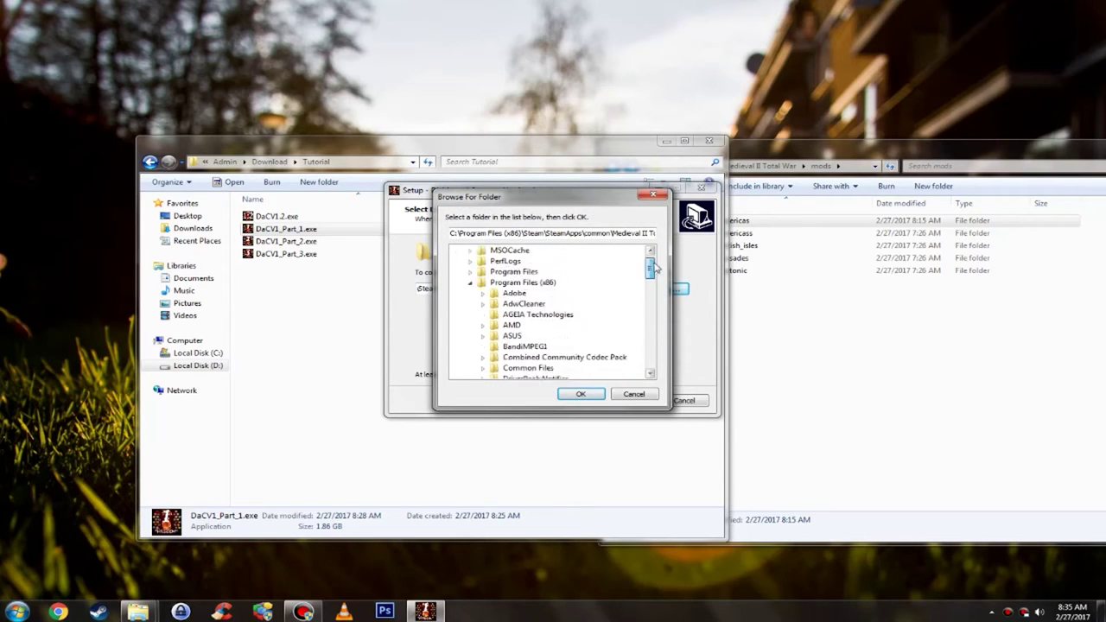
{"action": "left_click", "coordinate": [470, 293]}
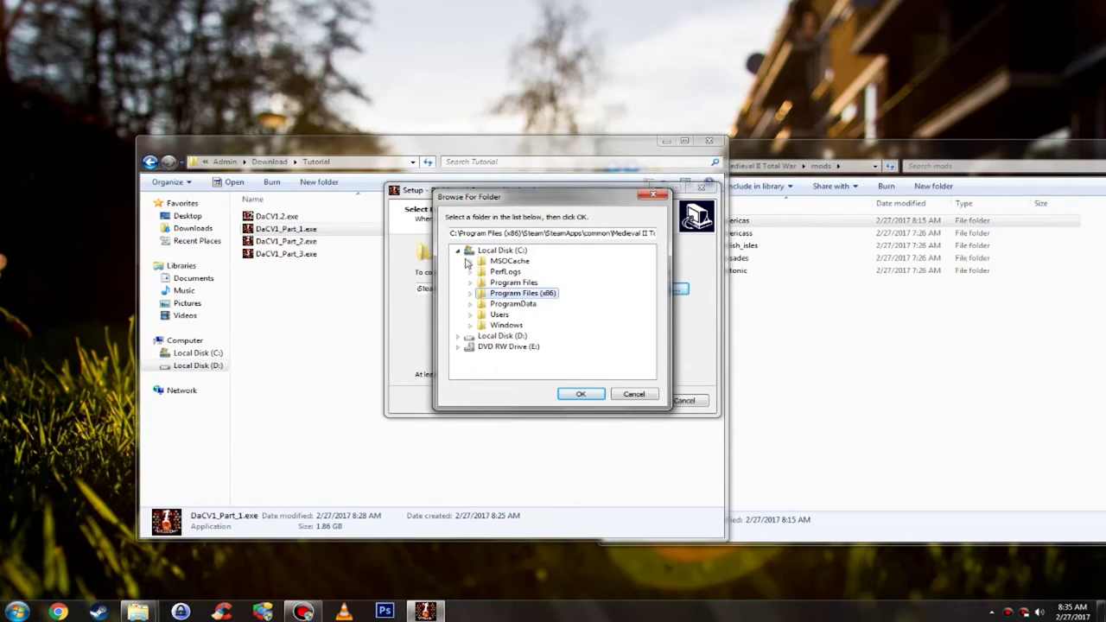
{"action": "left_click", "coordinate": [511, 337]}
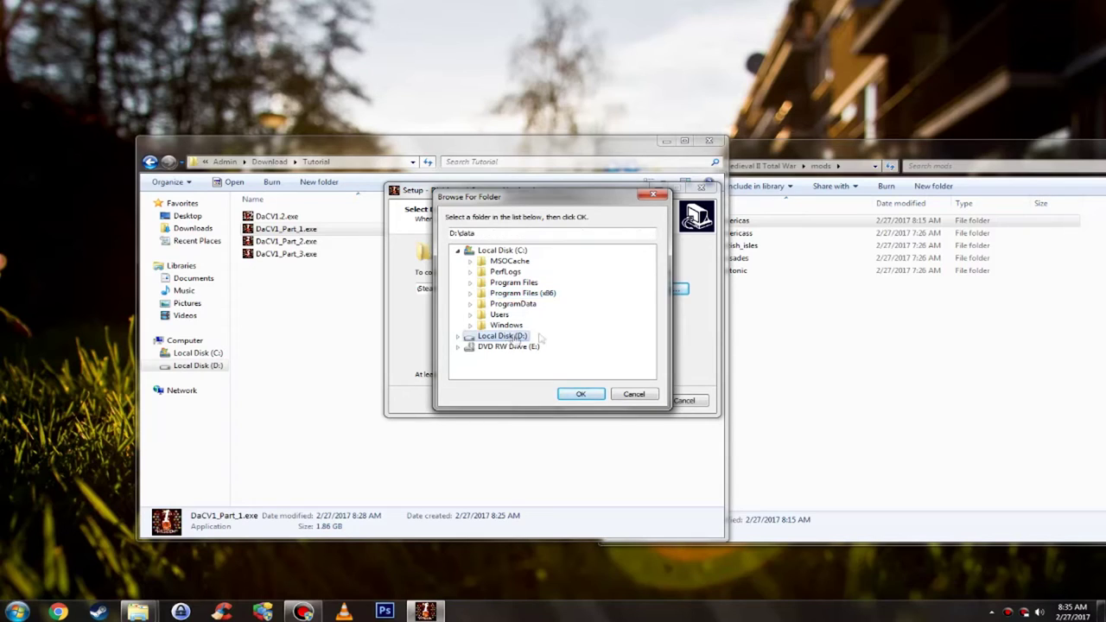
{"action": "left_click", "coordinate": [458, 338]}
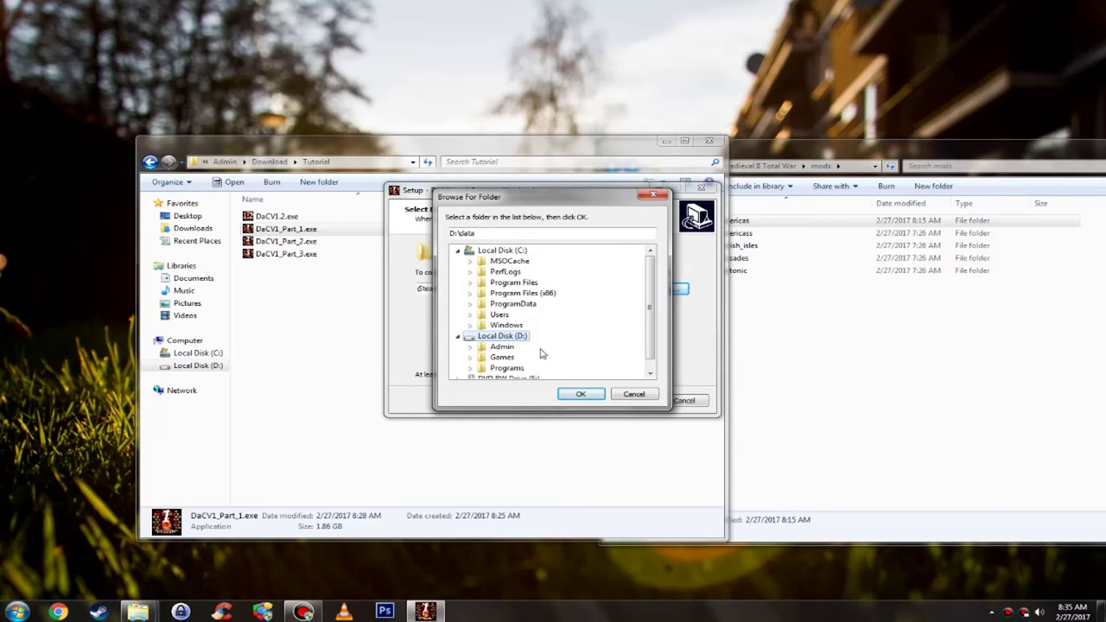
{"action": "scroll", "coordinate": [650, 327], "scroll_direction": "down", "scroll_amount": 1}
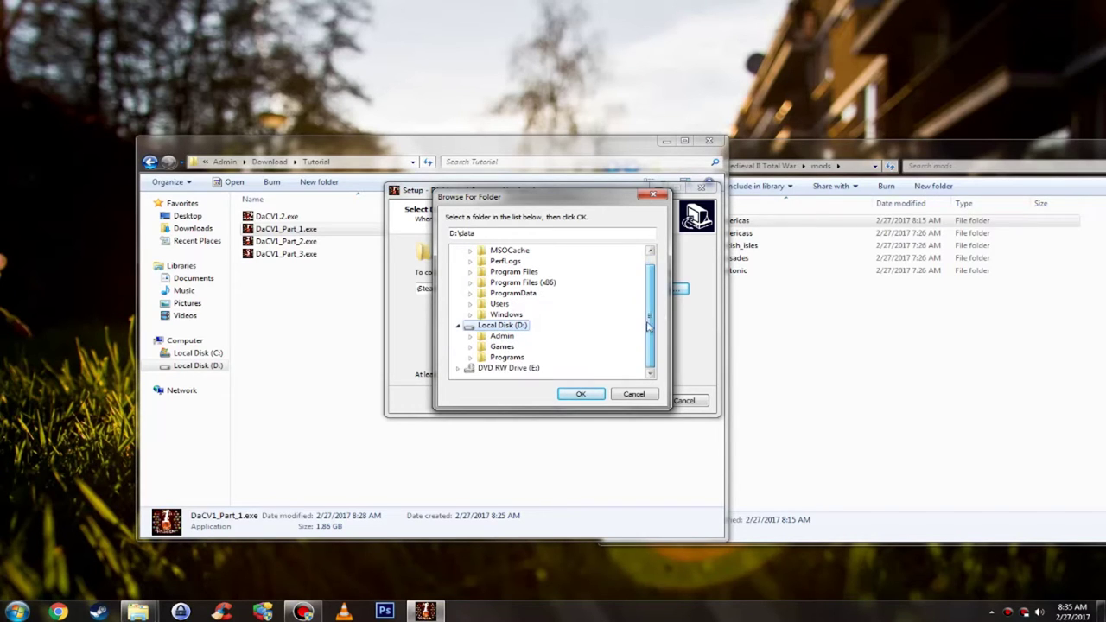
{"action": "left_click", "coordinate": [503, 347]}
{"action": "left_click", "coordinate": [471, 348]}
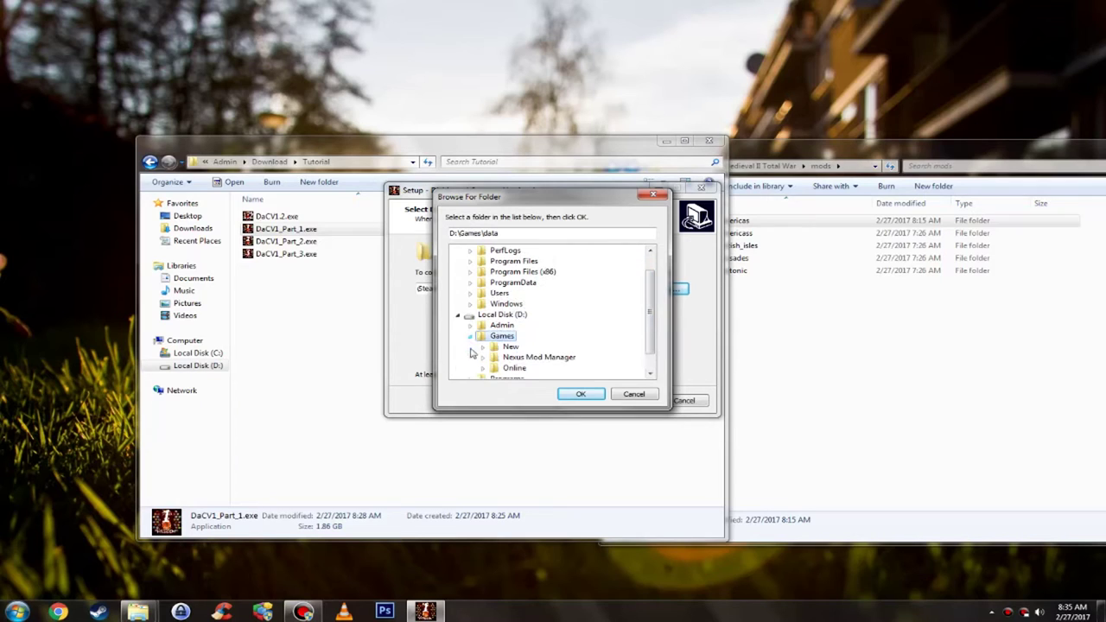
{"action": "left_click", "coordinate": [515, 370]}
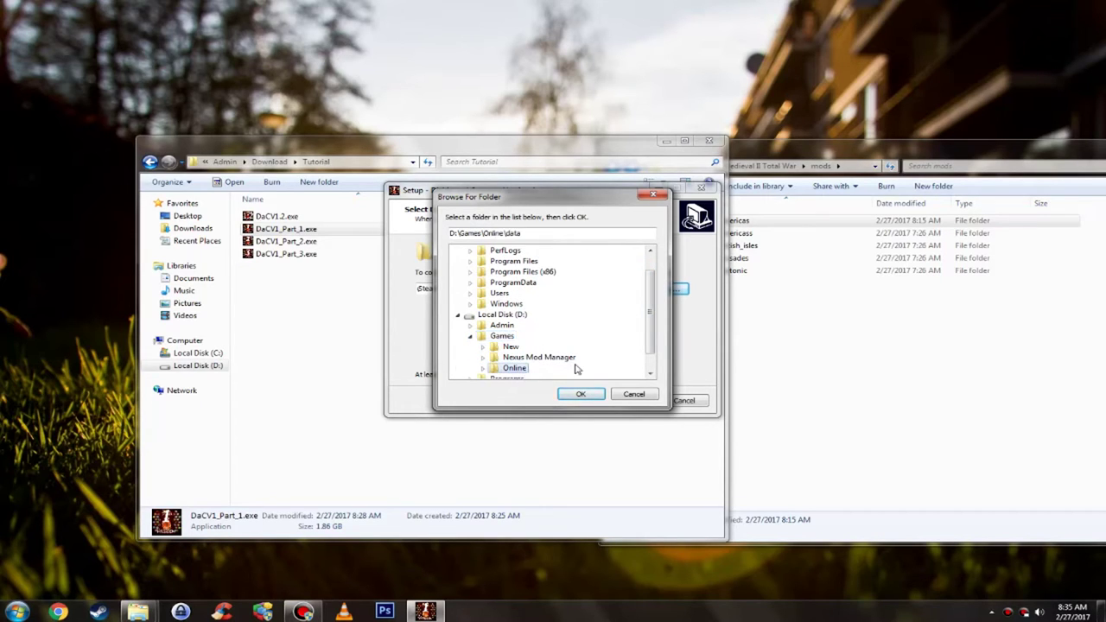
{"action": "double_click", "coordinate": [511, 369]}
{"action": "double_click", "coordinate": [587, 363]}
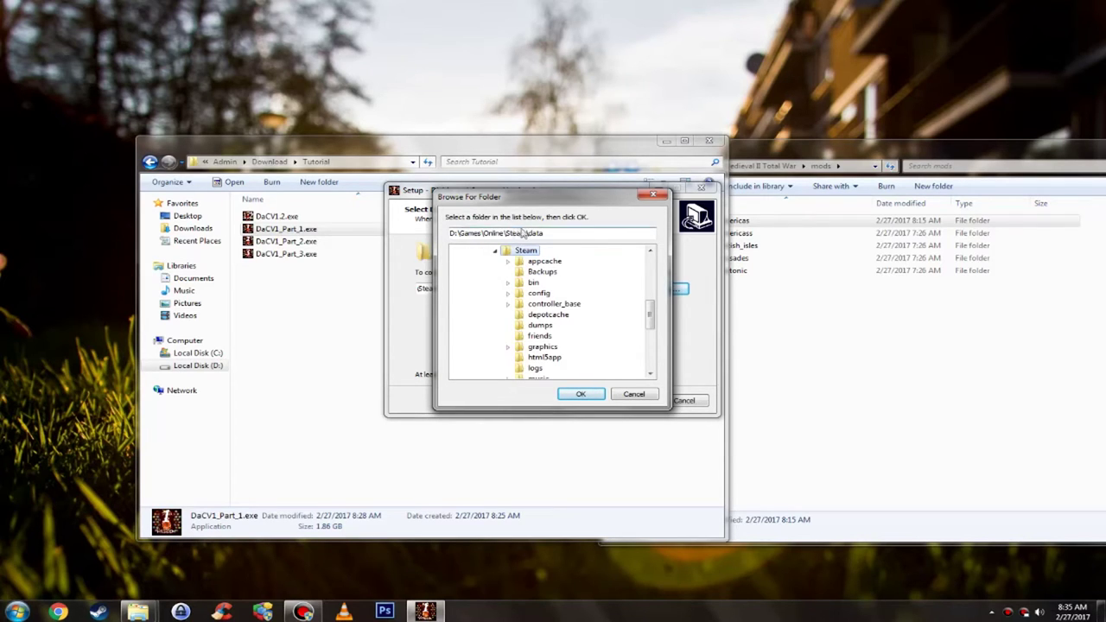
Within the Steam folder, expand steamapps, common and Medieval II Total War.
{"action": "scroll", "coordinate": [574, 315], "scroll_direction": "down", "scroll_amount": 4}
{"action": "double_click", "coordinate": [547, 336]}
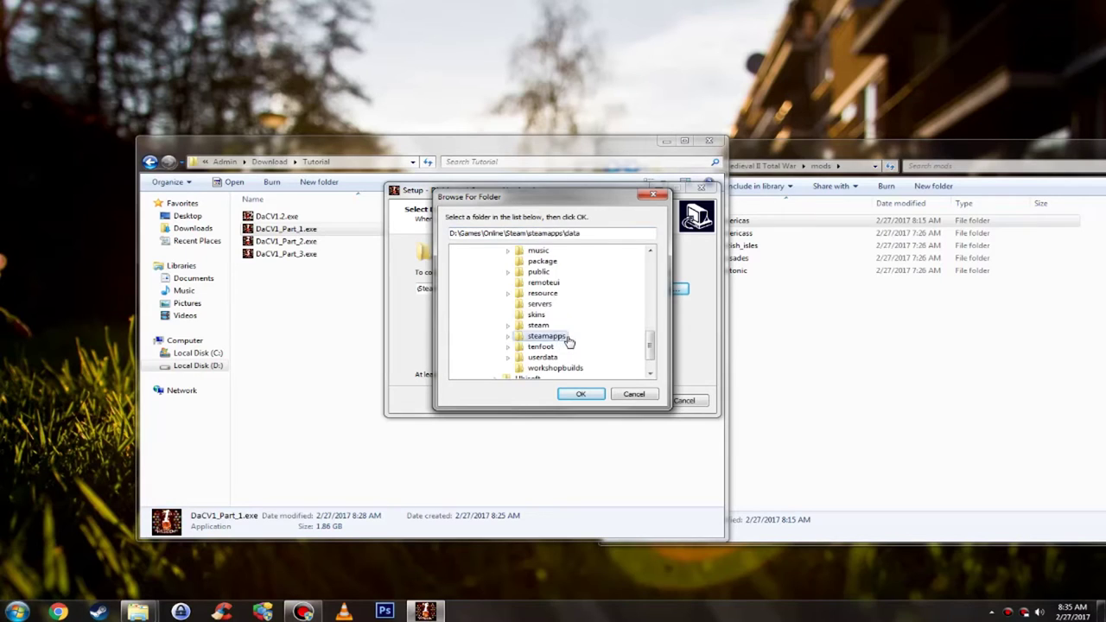
{"action": "double_click", "coordinate": [566, 339]}
{"action": "scroll", "coordinate": [596, 337], "scroll_direction": "down", "scroll_amount": 12}
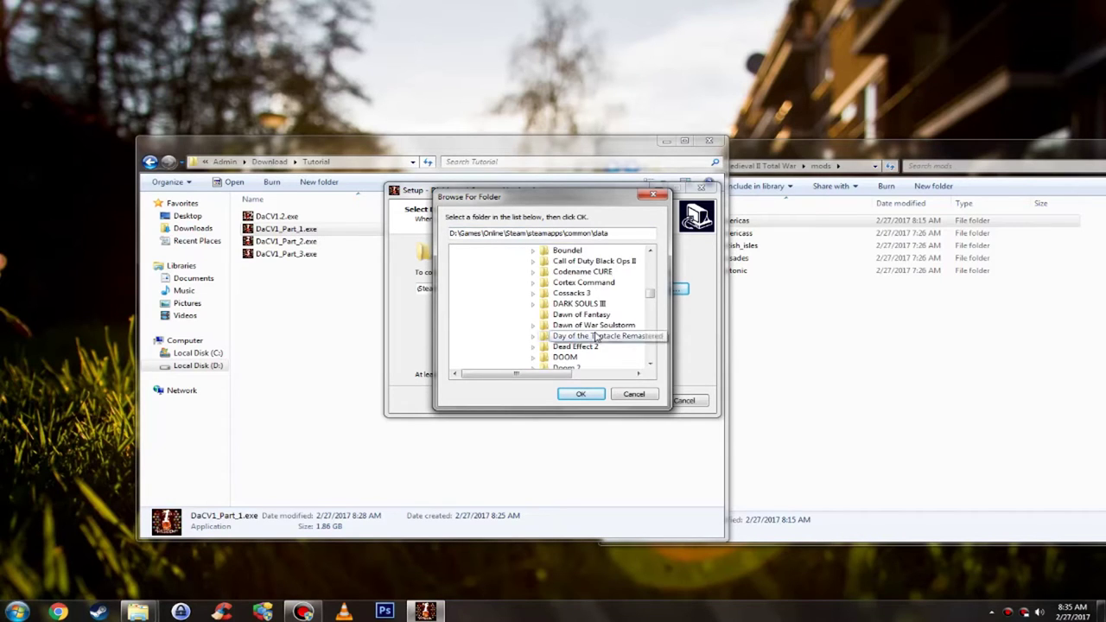
{"action": "scroll", "coordinate": [596, 337], "scroll_direction": "down", "scroll_amount": 12}
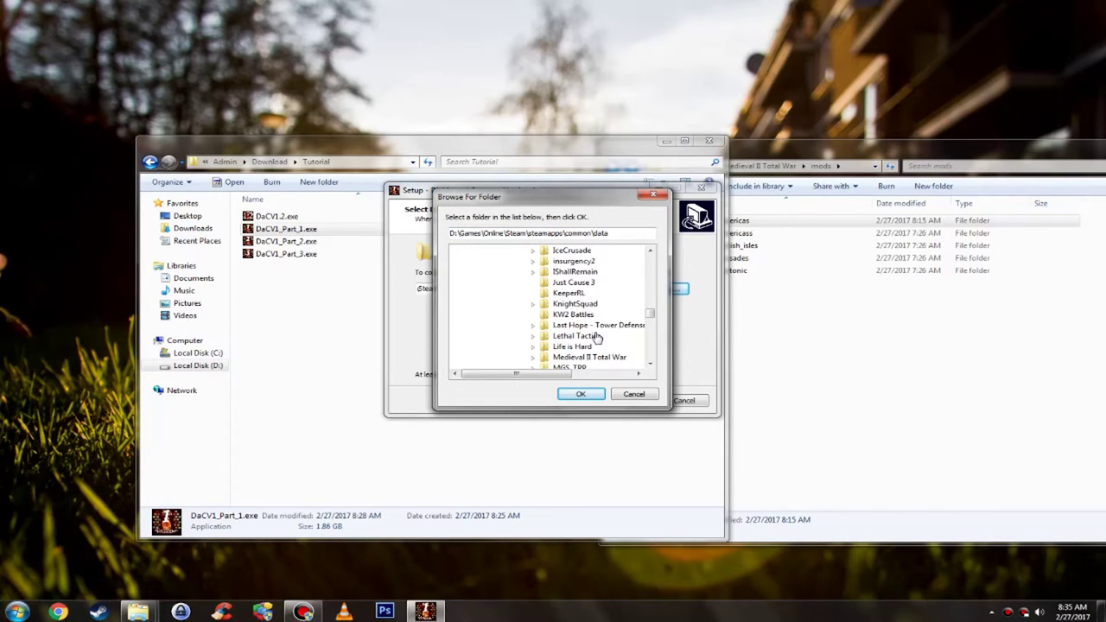
{"action": "scroll", "coordinate": [596, 337], "scroll_direction": "down", "scroll_amount": 7}
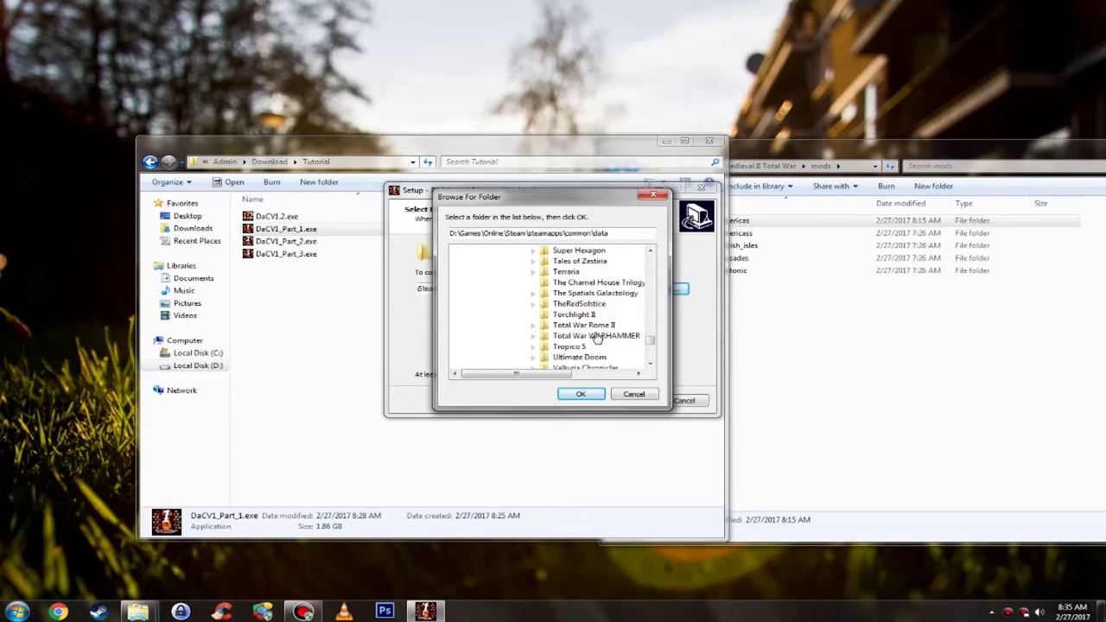
{"action": "scroll", "coordinate": [596, 337], "scroll_direction": "up", "scroll_amount": 10}
{"action": "scroll", "coordinate": [596, 337], "scroll_direction": "up", "scroll_amount": 4}
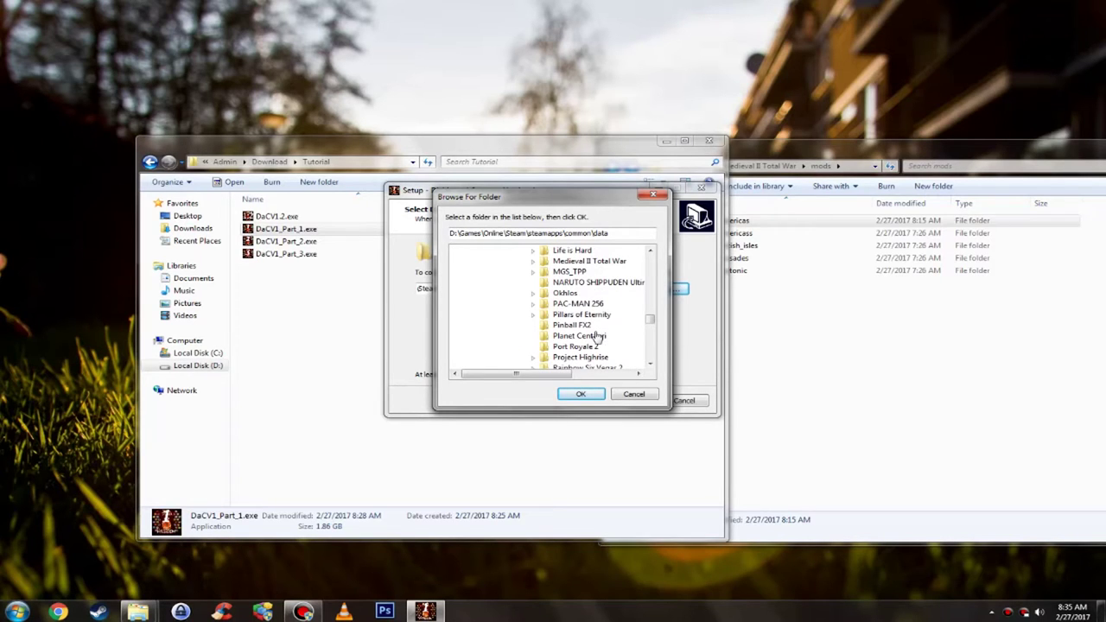
{"action": "double_click", "coordinate": [587, 268]}
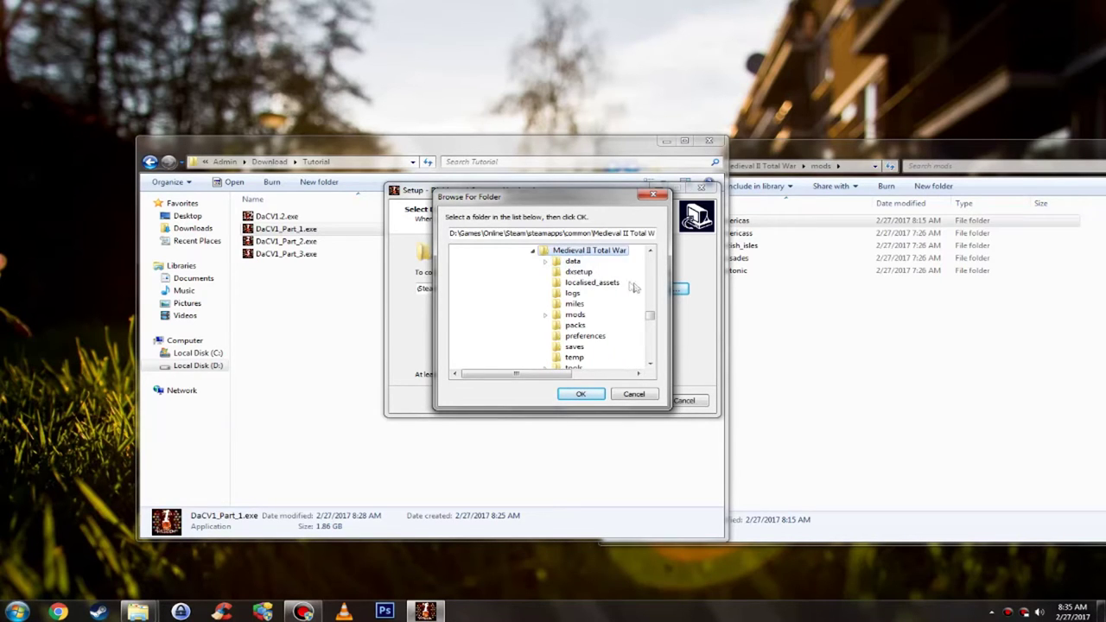
Choose the data folder inside mods\americas as the install destination.
{"action": "left_click", "coordinate": [545, 315]}
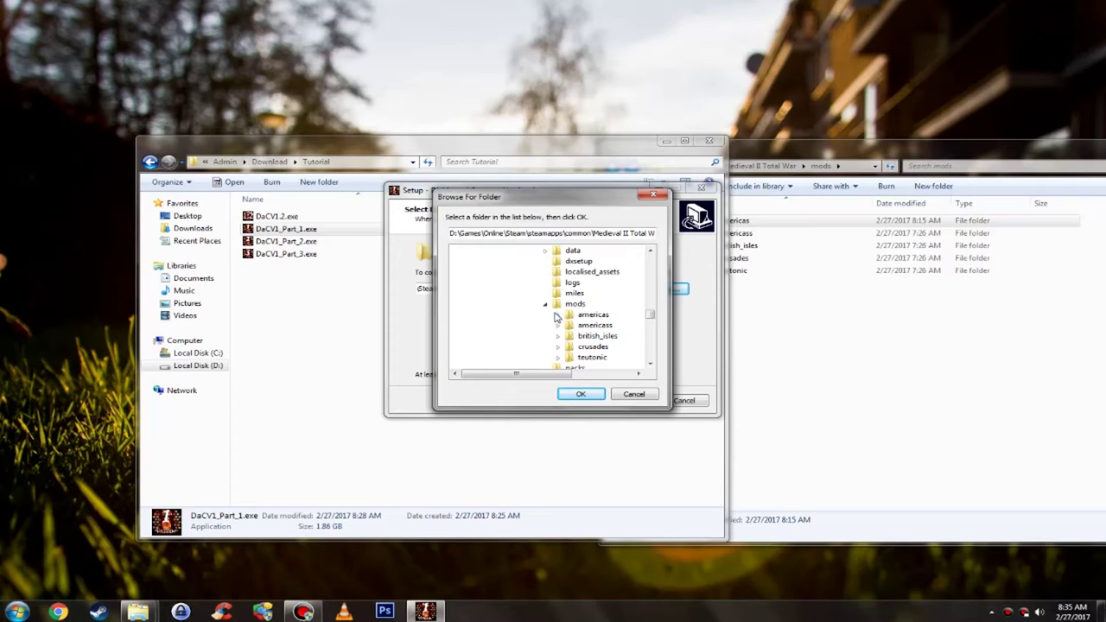
{"action": "double_click", "coordinate": [608, 317]}
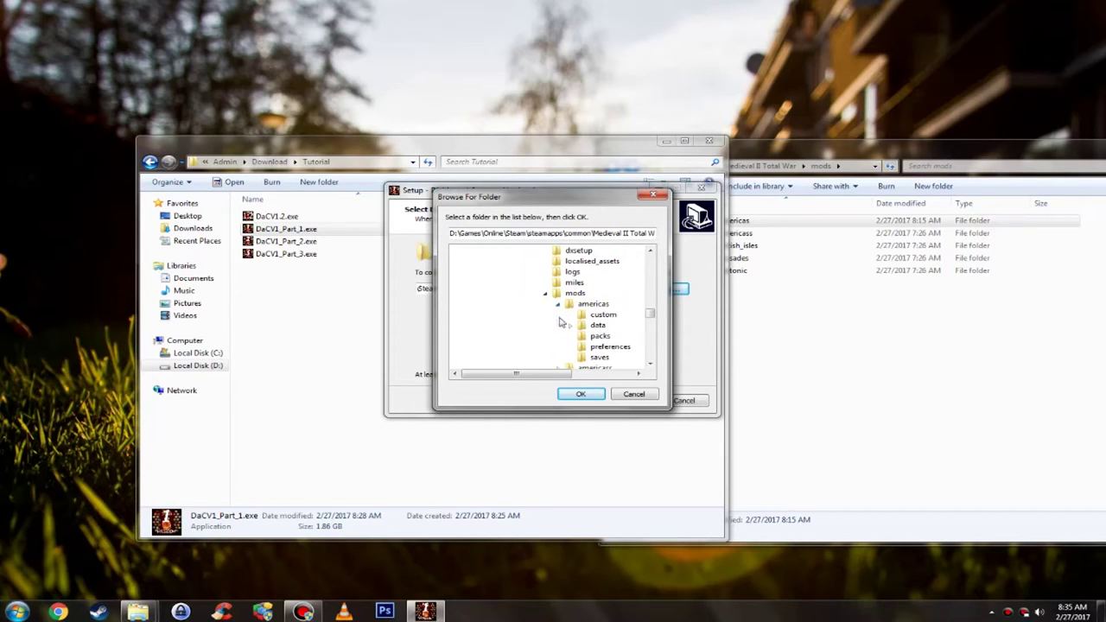
{"action": "left_click", "coordinate": [615, 325]}
{"action": "left_click", "coordinate": [580, 395]}
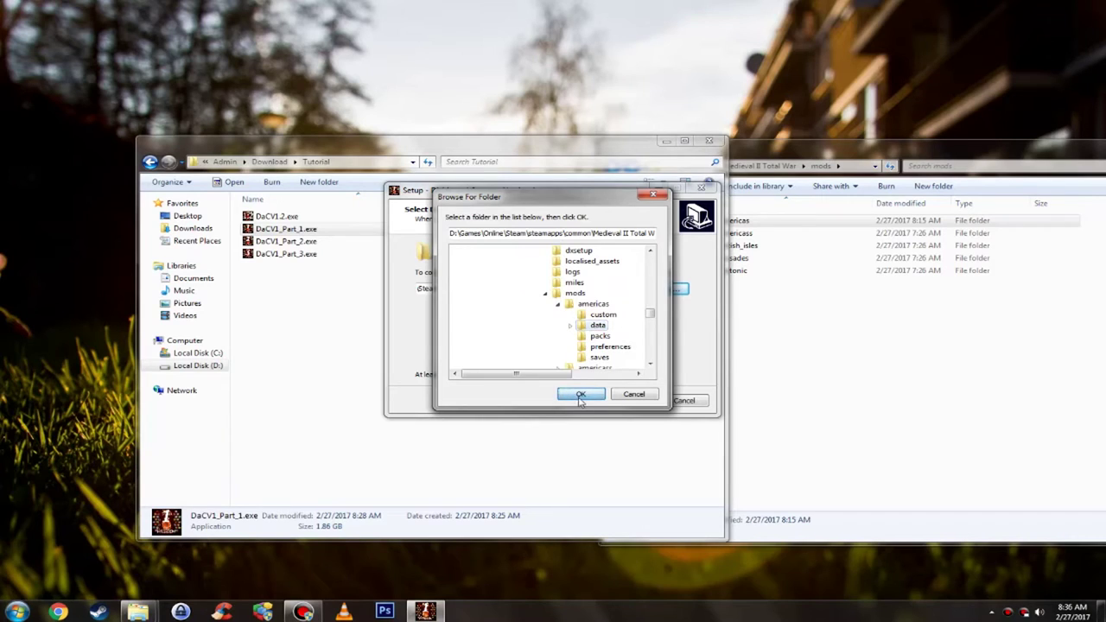
Check the mods\americas part of the destination path and delete the duplicate "data" at its end.
{"action": "left_click_drag", "start_coordinate": [558, 290], "coordinate": [696, 318]}
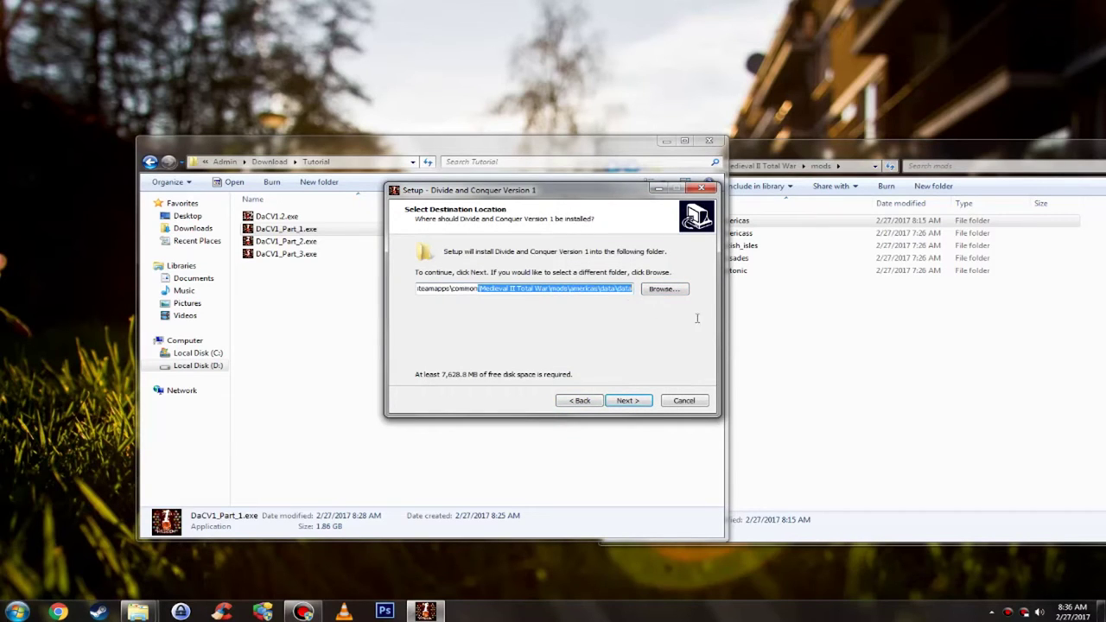
{"action": "left_click", "coordinate": [577, 292]}
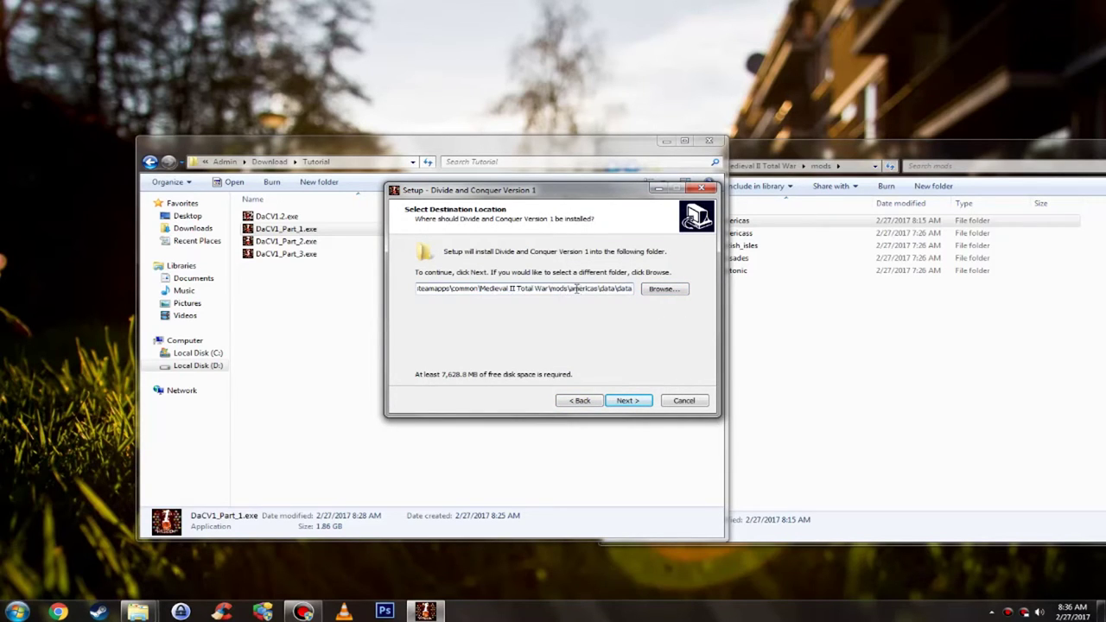
{"action": "left_click_drag", "start_coordinate": [570, 289], "coordinate": [597, 291]}
{"action": "left_click_drag", "start_coordinate": [617, 291], "coordinate": [631, 292]}
{"action": "key", "text": "BackSpace"}
{"action": "key", "text": "Escape"}
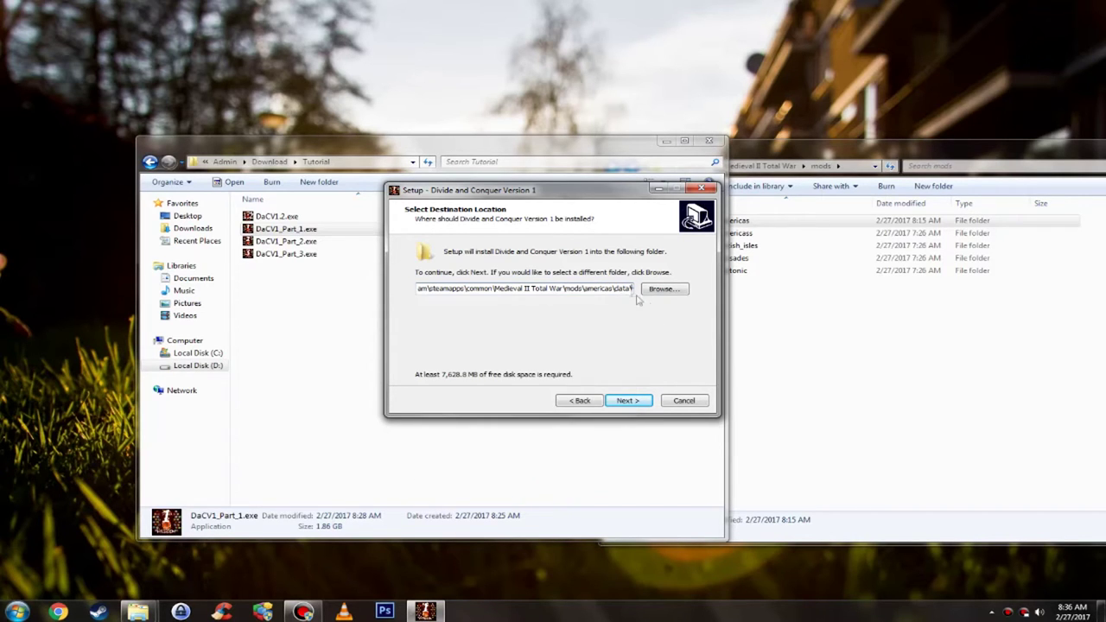
Browse again and choose the americas folder itself as the destination, checking that the path ends in mods\americas\data.
{"action": "left_click", "coordinate": [662, 289]}
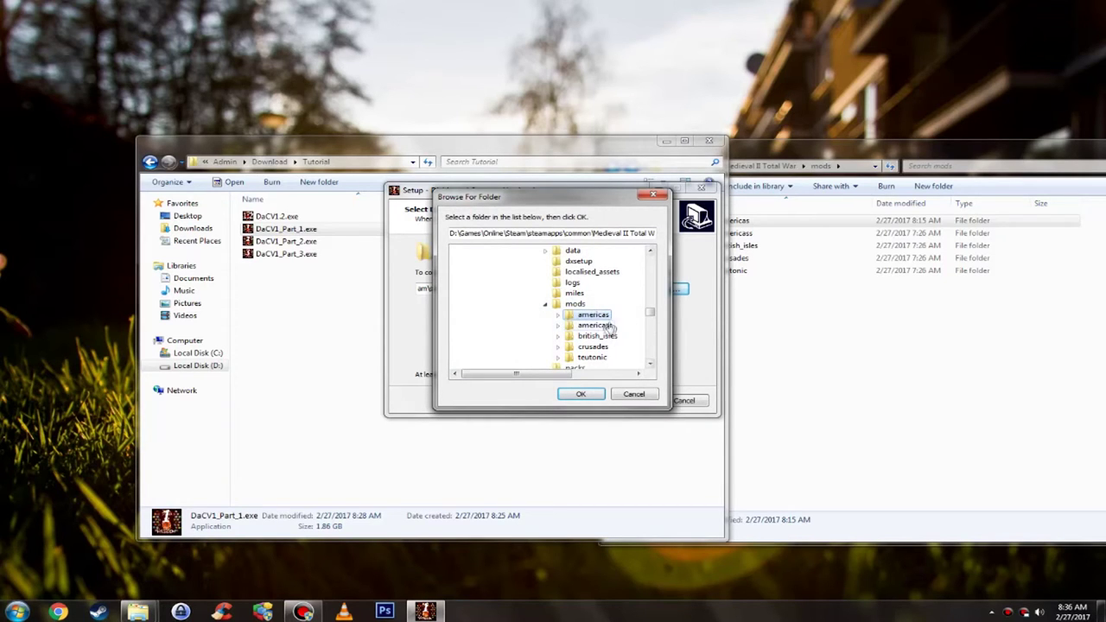
{"action": "left_click", "coordinate": [592, 399]}
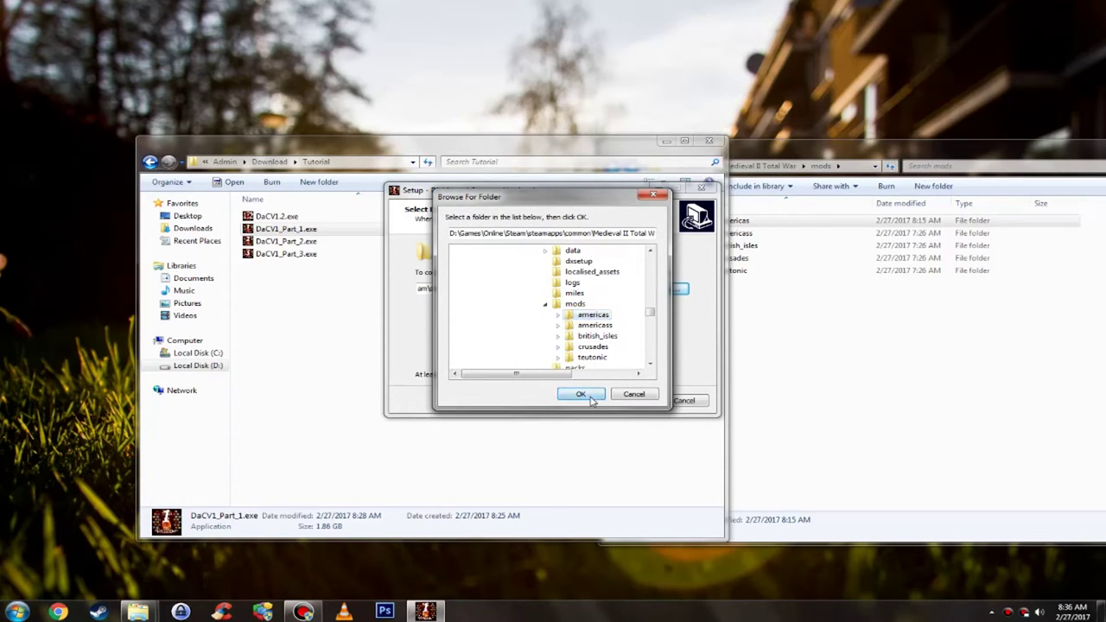
{"action": "left_click_drag", "start_coordinate": [611, 288], "coordinate": [674, 332]}
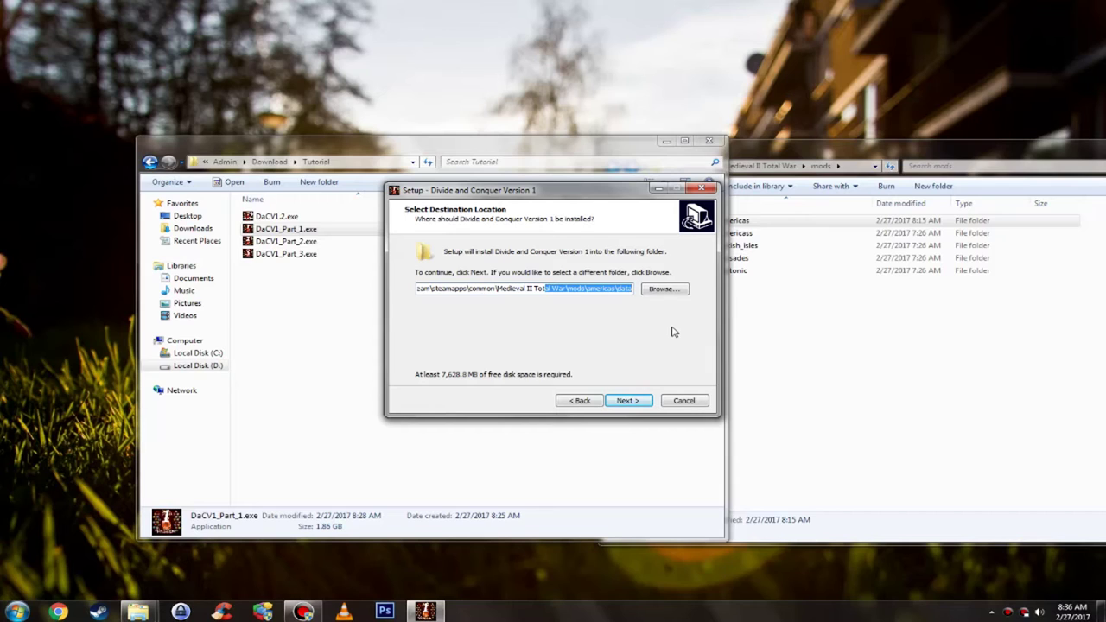
{"action": "left_click", "coordinate": [581, 288]}
{"action": "left_click", "coordinate": [673, 291]}
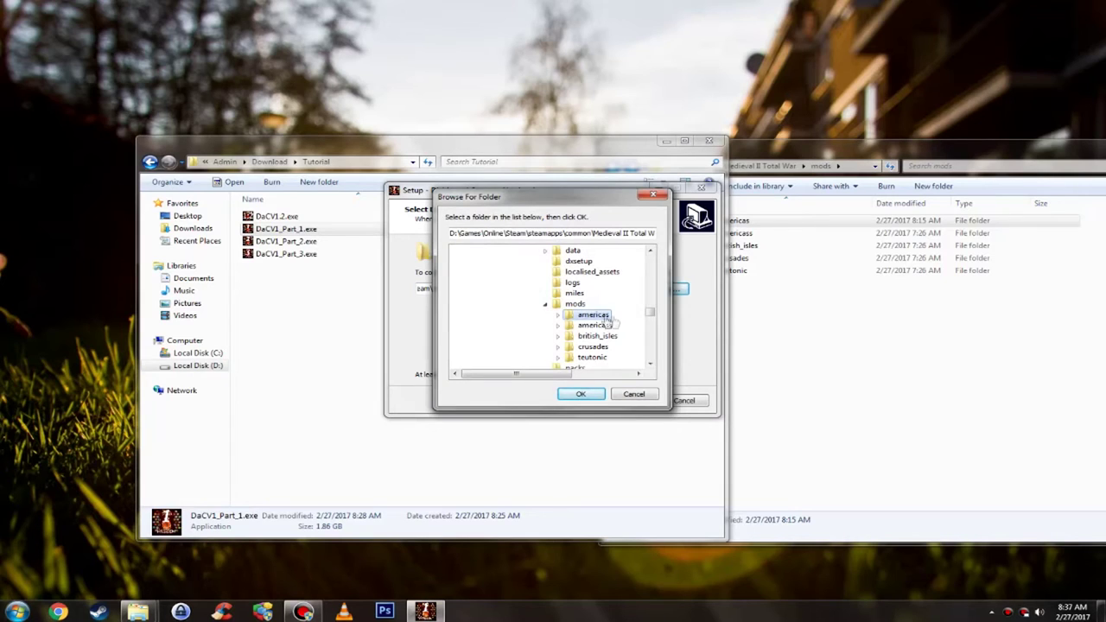
{"action": "left_click", "coordinate": [584, 395]}
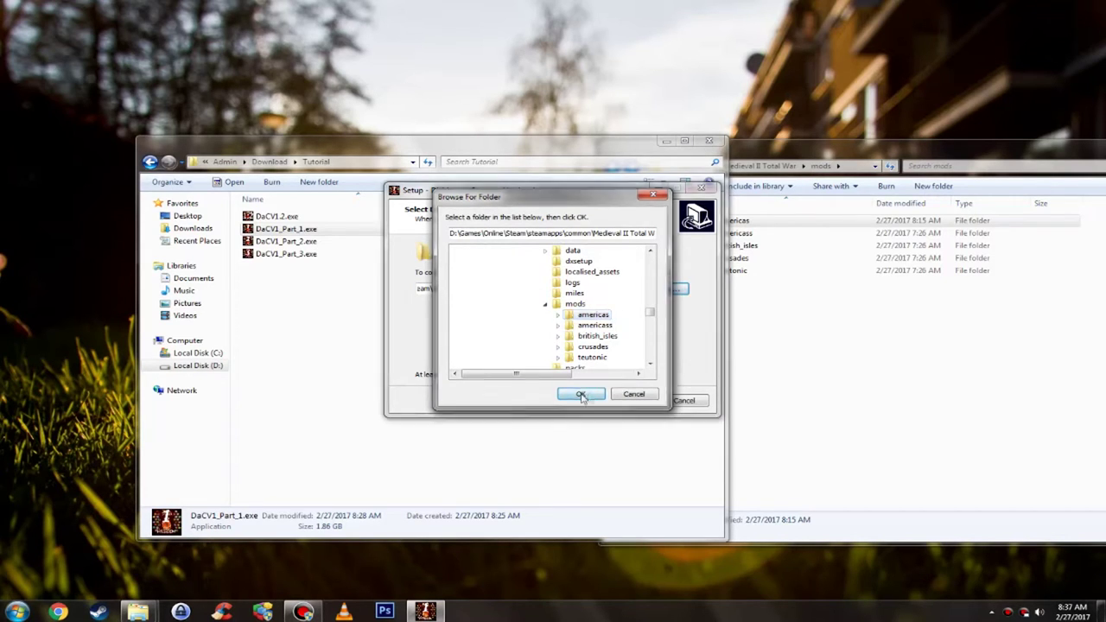
{"action": "left_click_drag", "start_coordinate": [599, 289], "coordinate": [635, 290]}
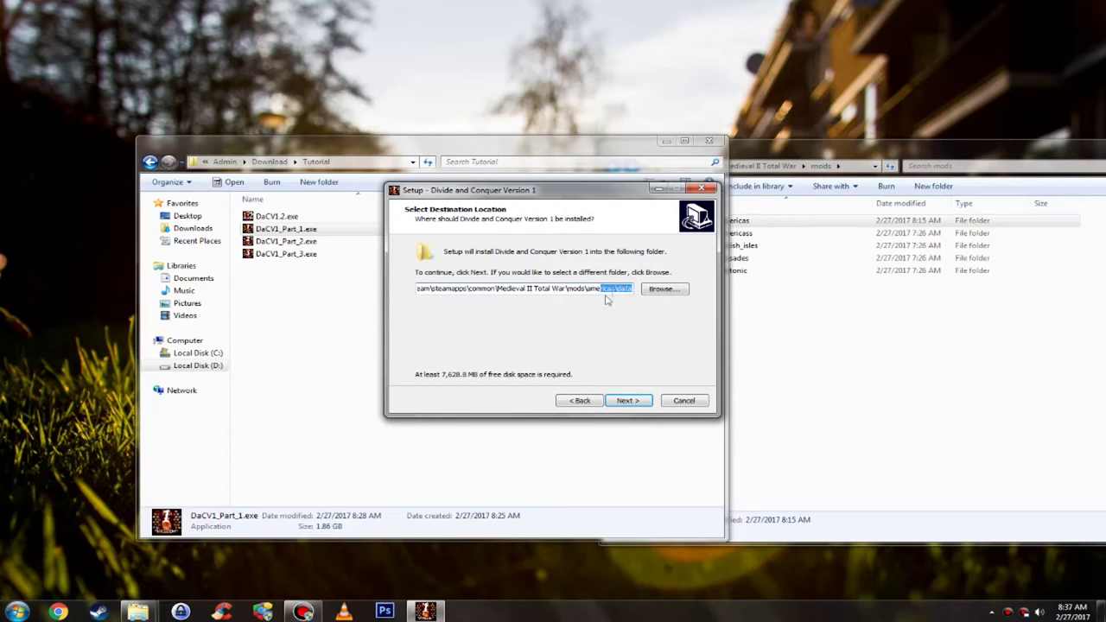
{"action": "left_click", "coordinate": [628, 289]}
Agree to install into the existing mods\americas\data folder and start the installation.
{"action": "left_click", "coordinate": [634, 407]}
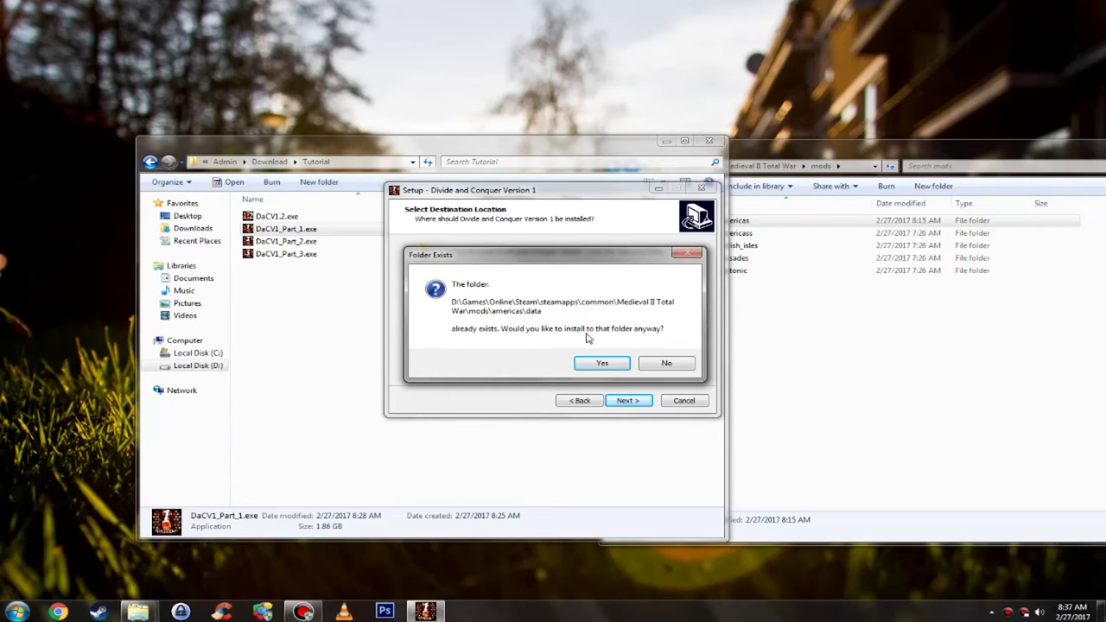
{"action": "left_click", "coordinate": [602, 363]}
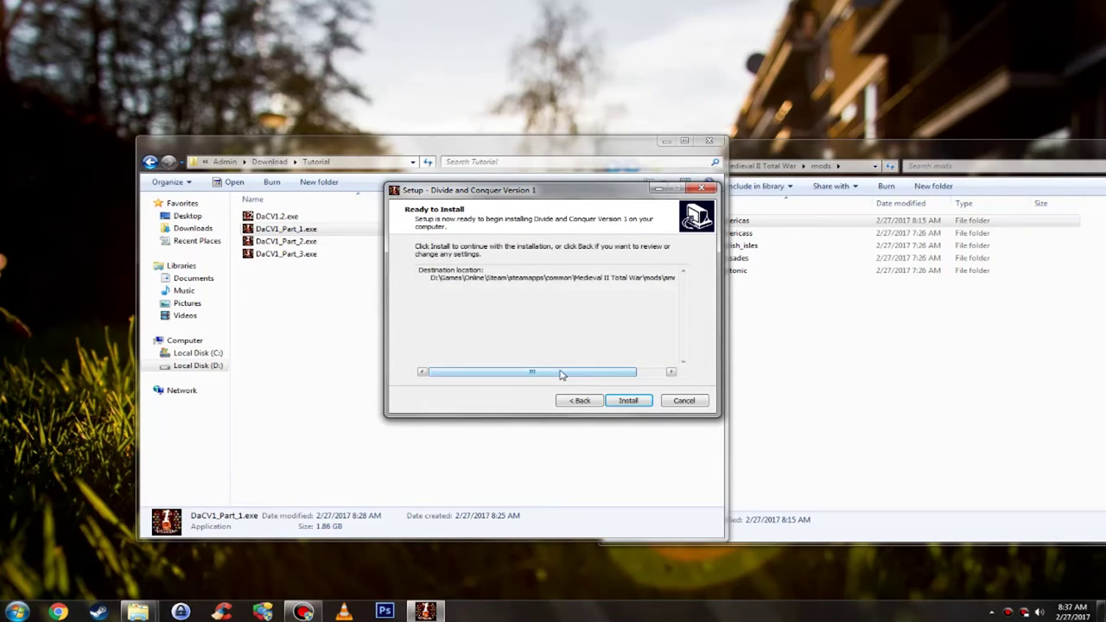
{"action": "left_click", "coordinate": [631, 402]}
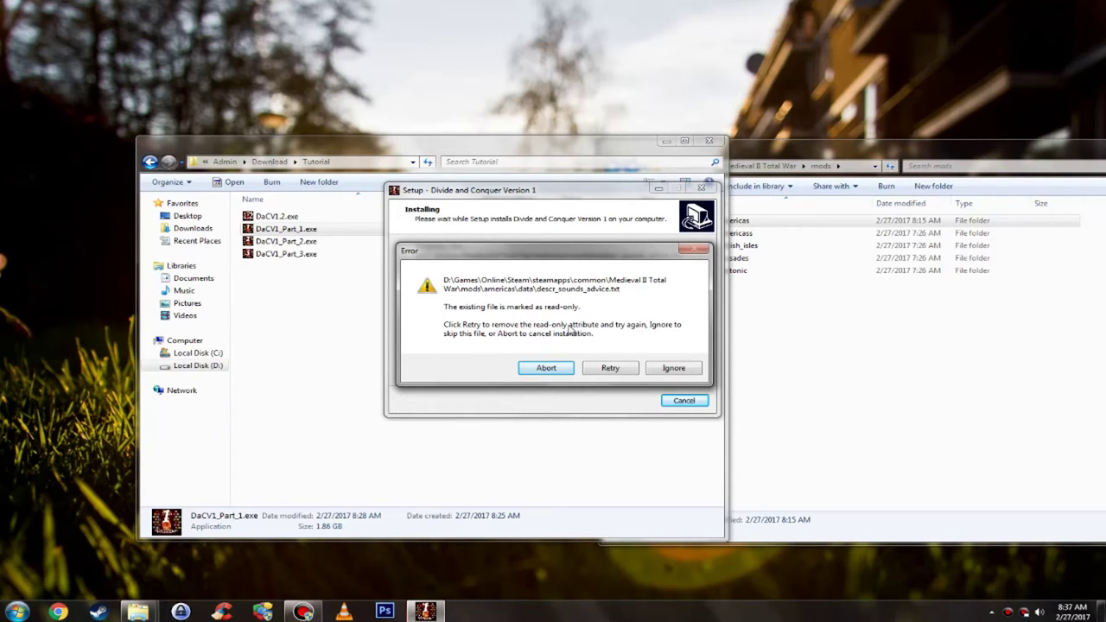
Retry each file marked read-only, such as descr_sounds_advice.txt, to remove the attribute and continue installing.
{"action": "left_click", "coordinate": [616, 370]}
{"action": "left_click", "coordinate": [611, 369]}
{"action": "left_click", "coordinate": [611, 369]}
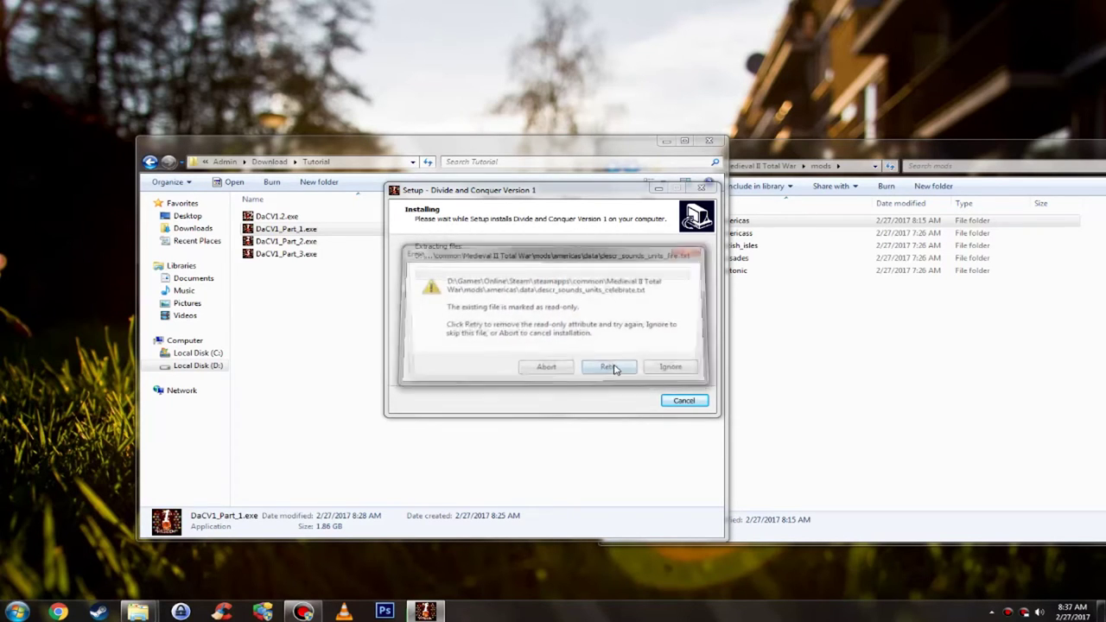
{"action": "left_click", "coordinate": [613, 368]}
{"action": "left_click", "coordinate": [613, 367]}
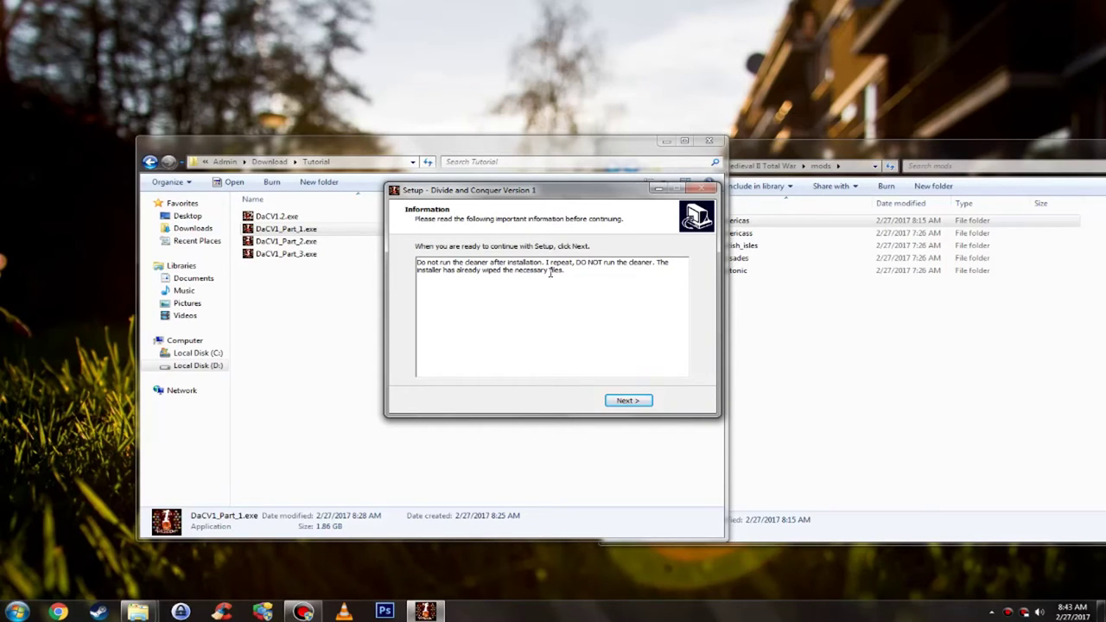
Continue past the information about not running the cleaner and finish the Part 1 setup.
{"action": "left_click", "coordinate": [628, 401]}
{"action": "left_click", "coordinate": [631, 406]}
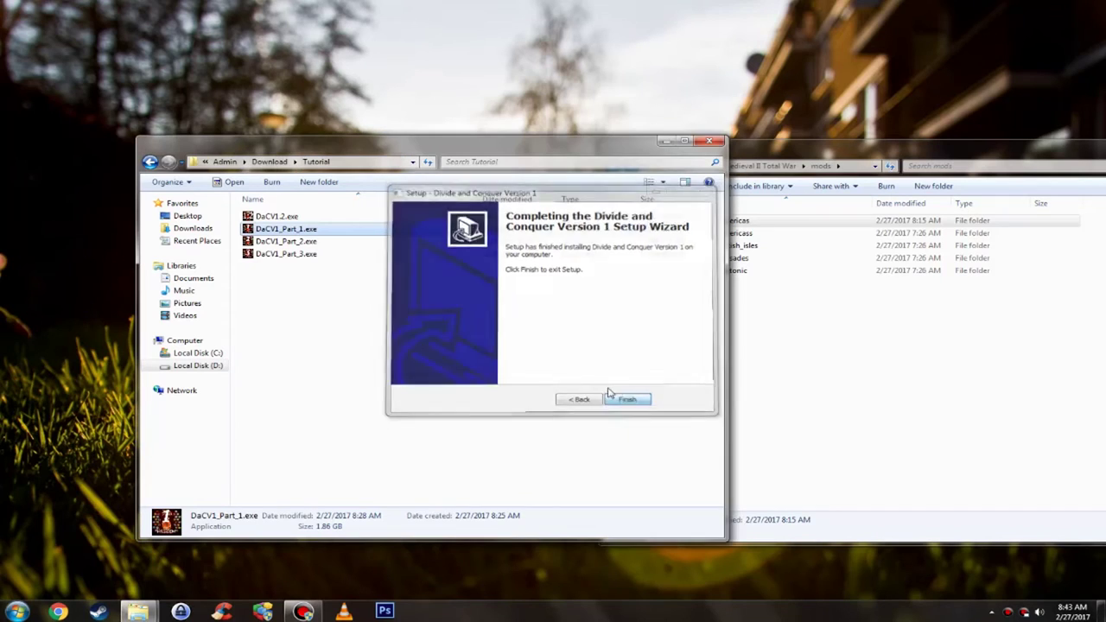
{"action": "left_click", "coordinate": [378, 326]}
Run DaCV1_Part_2.exe, accept its license agreement and continue to the choice of destination.
{"action": "double_click", "coordinate": [301, 243]}
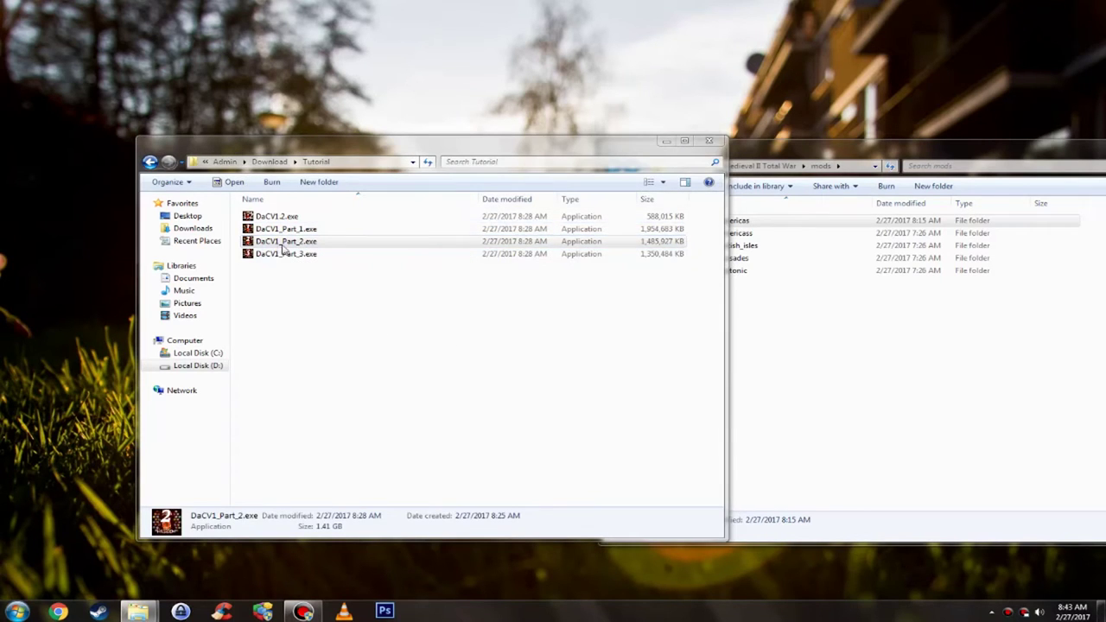
{"action": "left_click", "coordinate": [589, 316]}
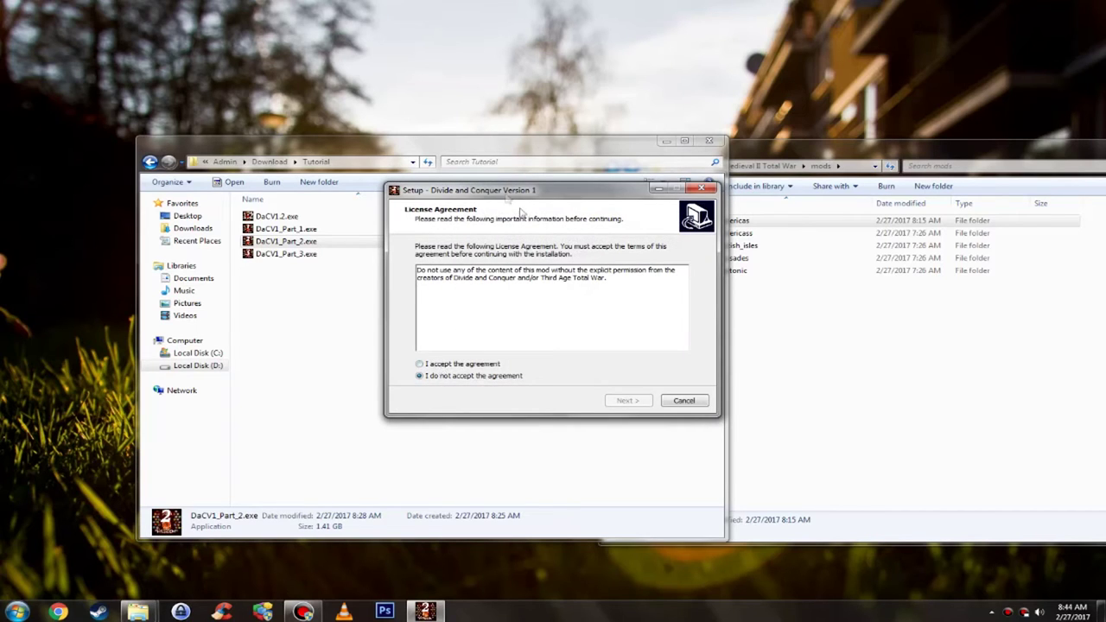
{"action": "left_click", "coordinate": [443, 365]}
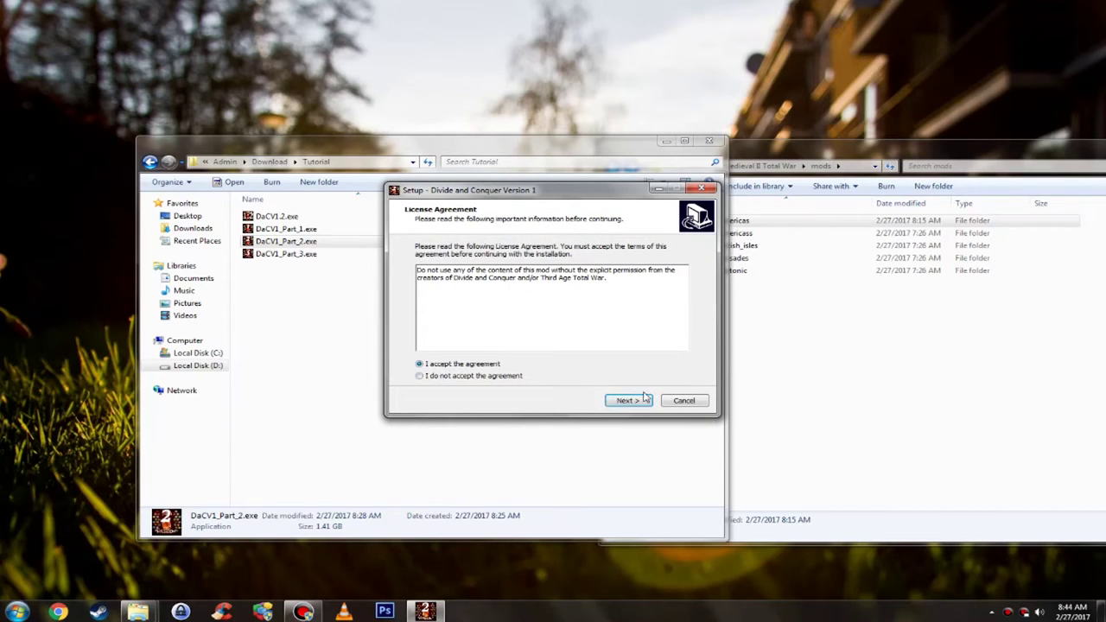
{"action": "left_click", "coordinate": [628, 401]}
{"action": "left_click", "coordinate": [628, 401]}
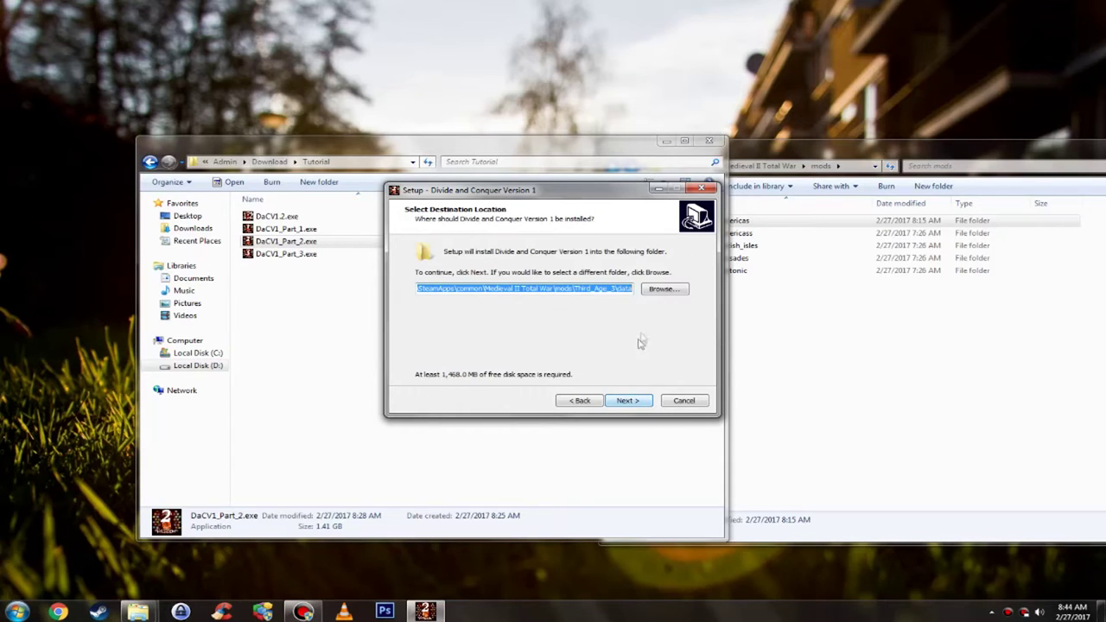
Browse for the destination folder and expand D:\Games\Online\Steam\steamapps\common in the folder tree.
{"action": "left_click", "coordinate": [662, 290]}
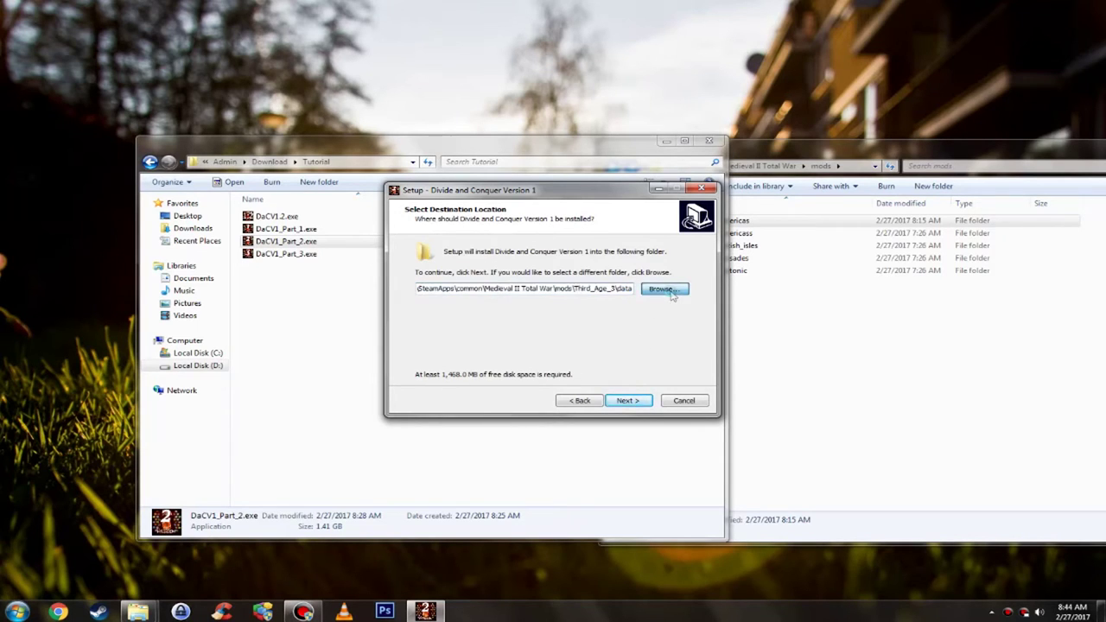
{"action": "scroll", "coordinate": [464, 301], "scroll_direction": "up", "scroll_amount": 5}
{"action": "scroll", "coordinate": [464, 301], "scroll_direction": "up", "scroll_amount": 5}
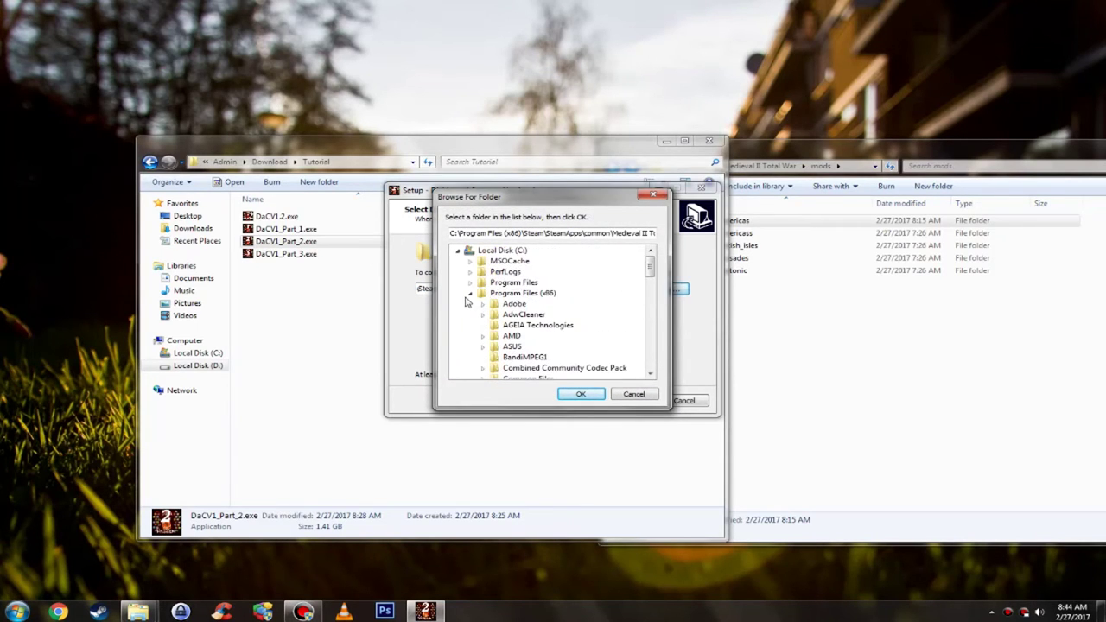
{"action": "left_click", "coordinate": [470, 293]}
{"action": "left_click", "coordinate": [510, 336]}
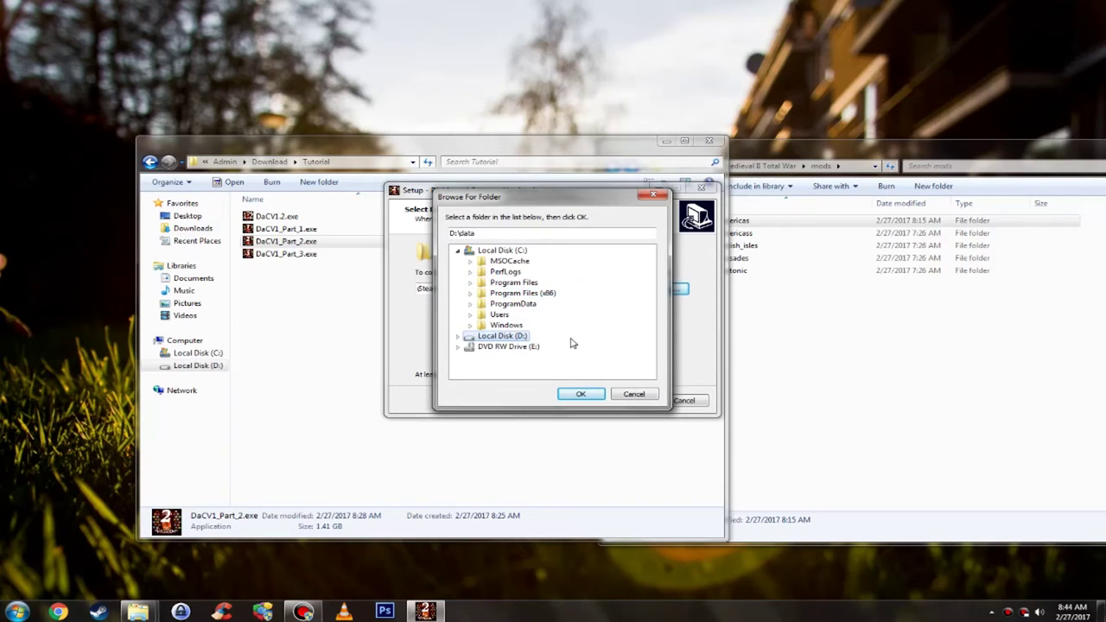
{"action": "left_click", "coordinate": [459, 336]}
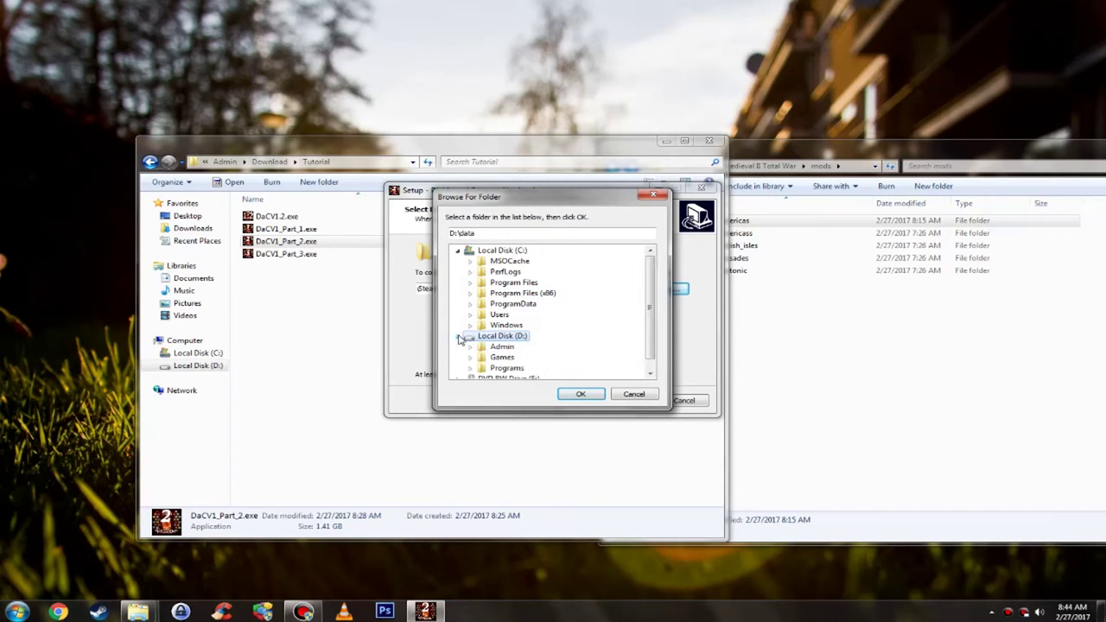
{"action": "left_click", "coordinate": [502, 358]}
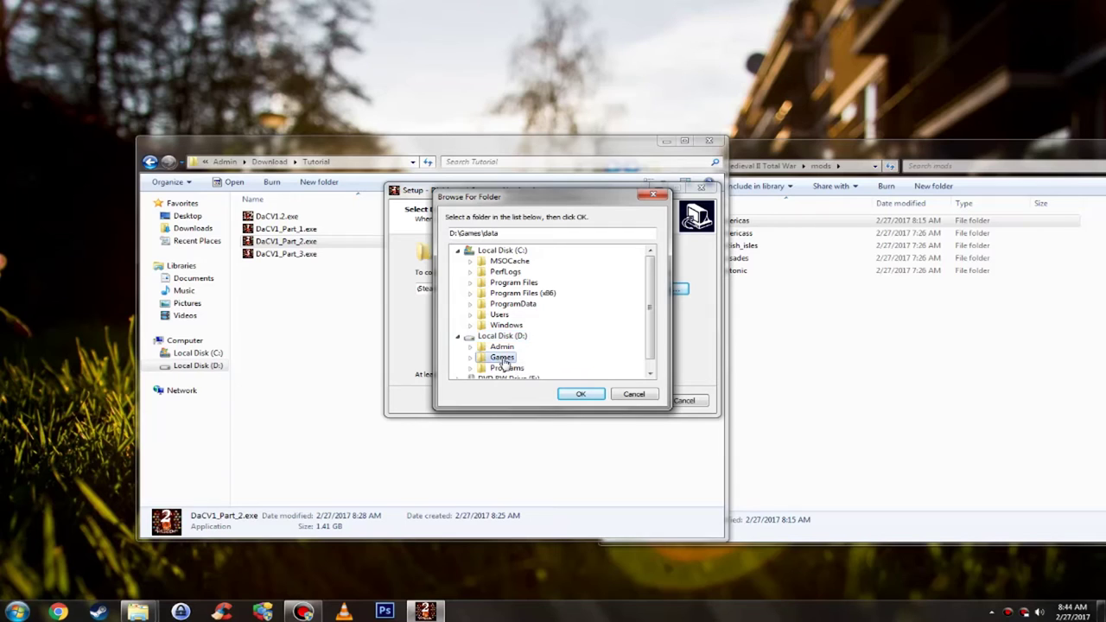
{"action": "left_click", "coordinate": [470, 358]}
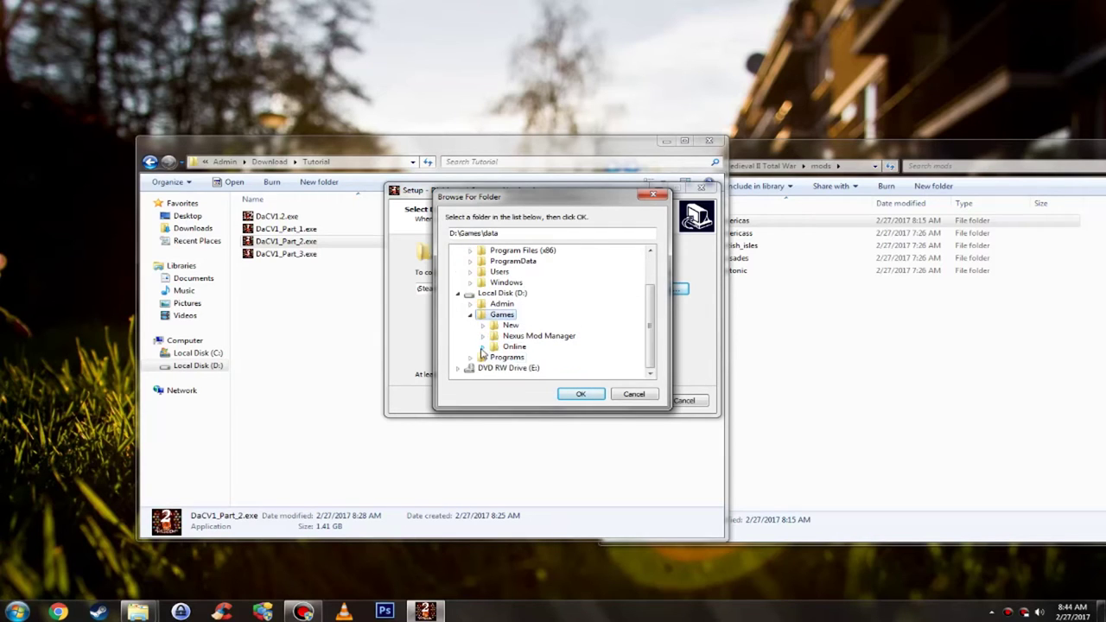
{"action": "left_click", "coordinate": [483, 348]}
{"action": "left_click", "coordinate": [494, 339]}
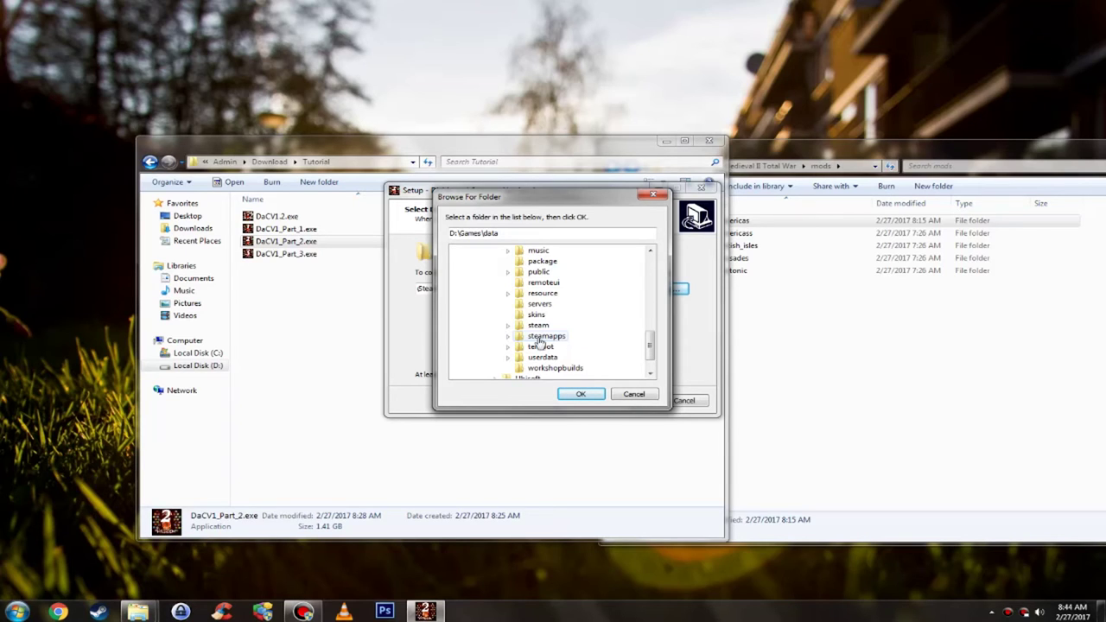
{"action": "left_click", "coordinate": [509, 342]}
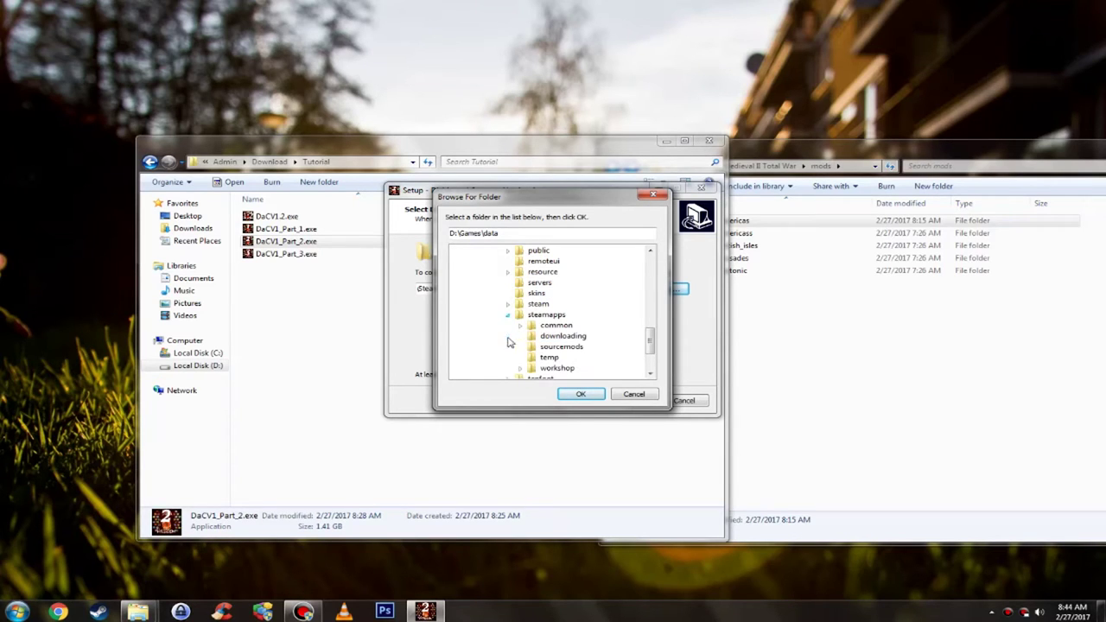
{"action": "left_click", "coordinate": [522, 331]}
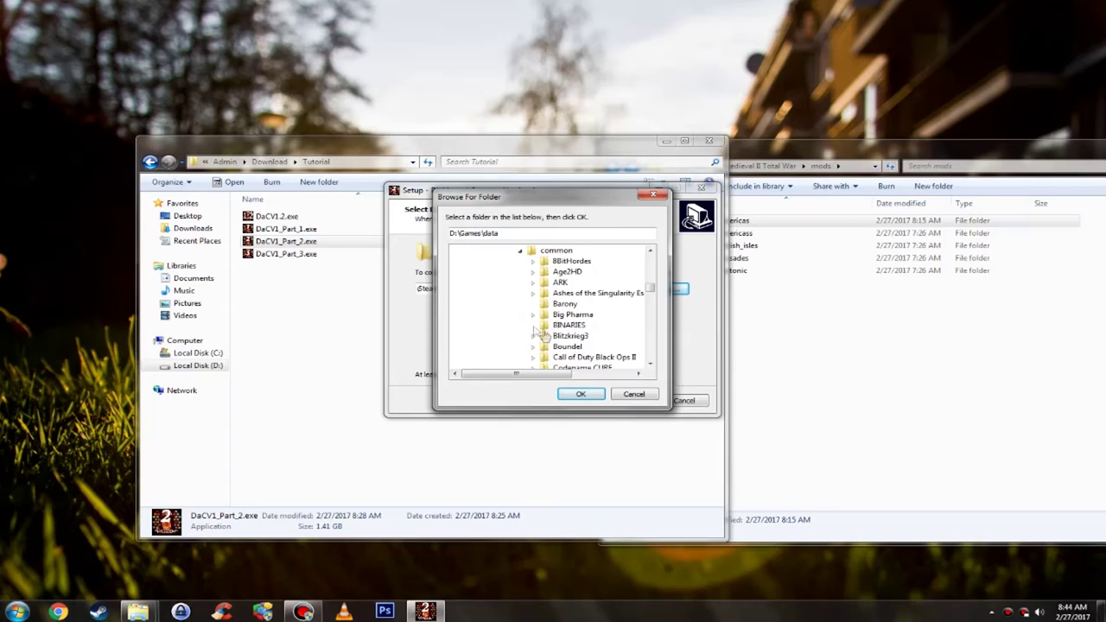
Select the americas folder inside Medieval II Total War\mods as the Part 2 destination.
{"action": "scroll", "coordinate": [620, 336], "scroll_direction": "down", "scroll_amount": 12}
{"action": "scroll", "coordinate": [622, 336], "scroll_direction": "down", "scroll_amount": 3}
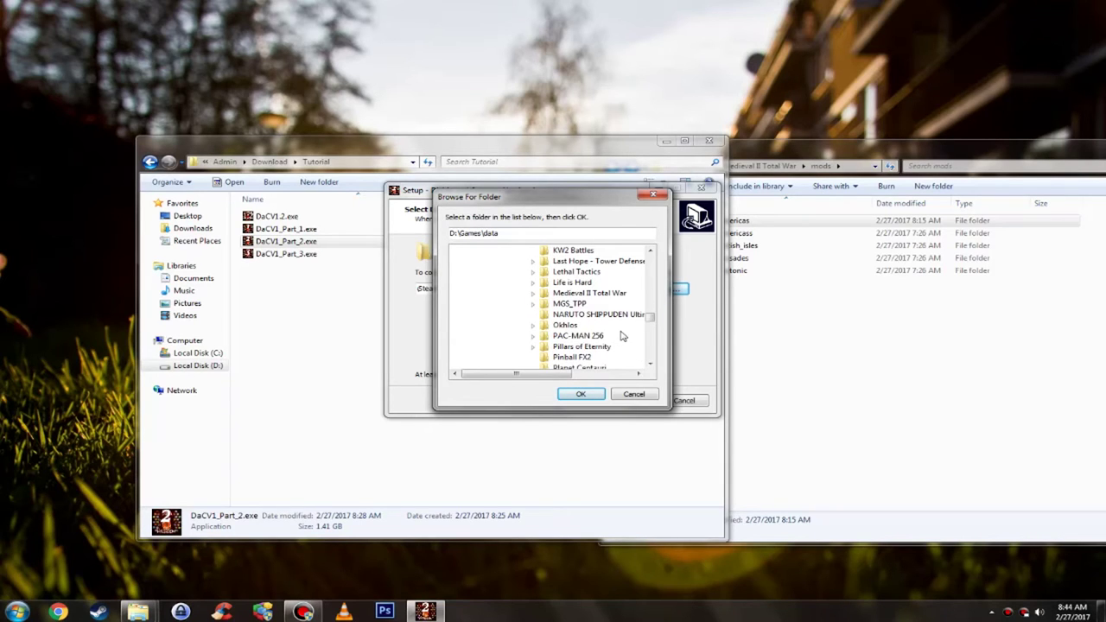
{"action": "left_click", "coordinate": [532, 301]}
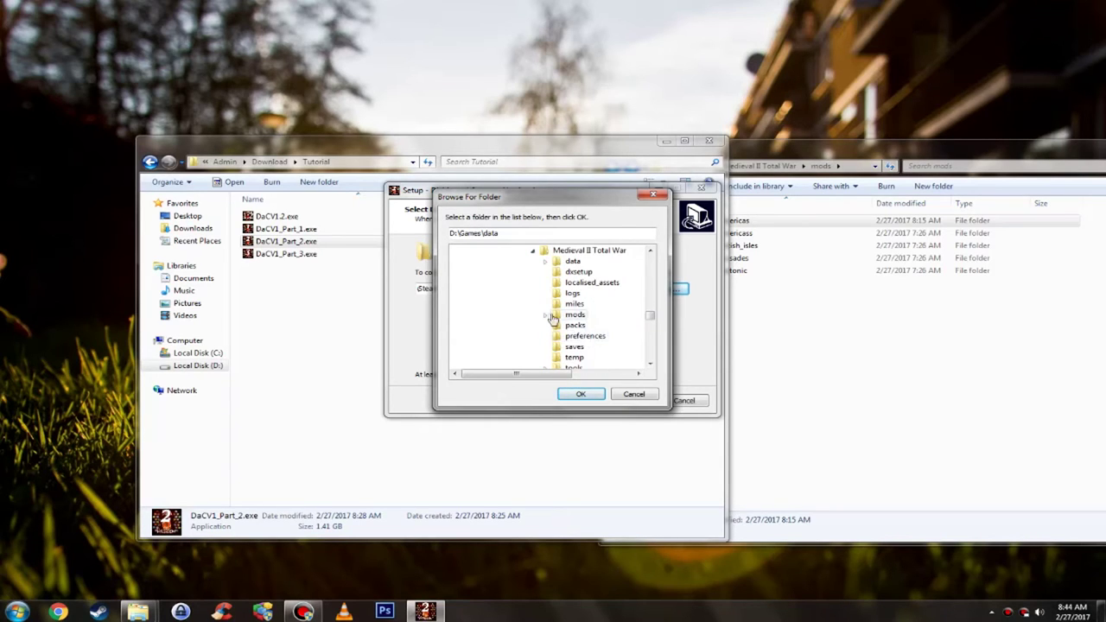
{"action": "left_click", "coordinate": [545, 314]}
{"action": "left_click", "coordinate": [593, 315]}
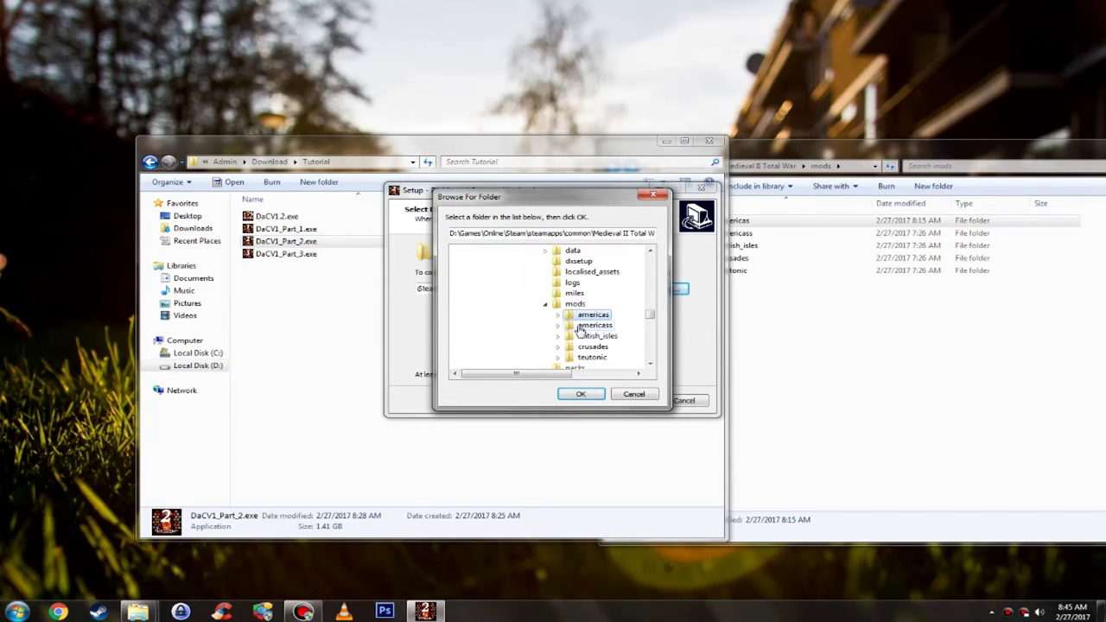
Check that the destination path ends in mods\americas\data and confirm the folder choice.
{"action": "left_click_drag", "start_coordinate": [621, 235], "coordinate": [661, 238]}
{"action": "left_click", "coordinate": [617, 235]}
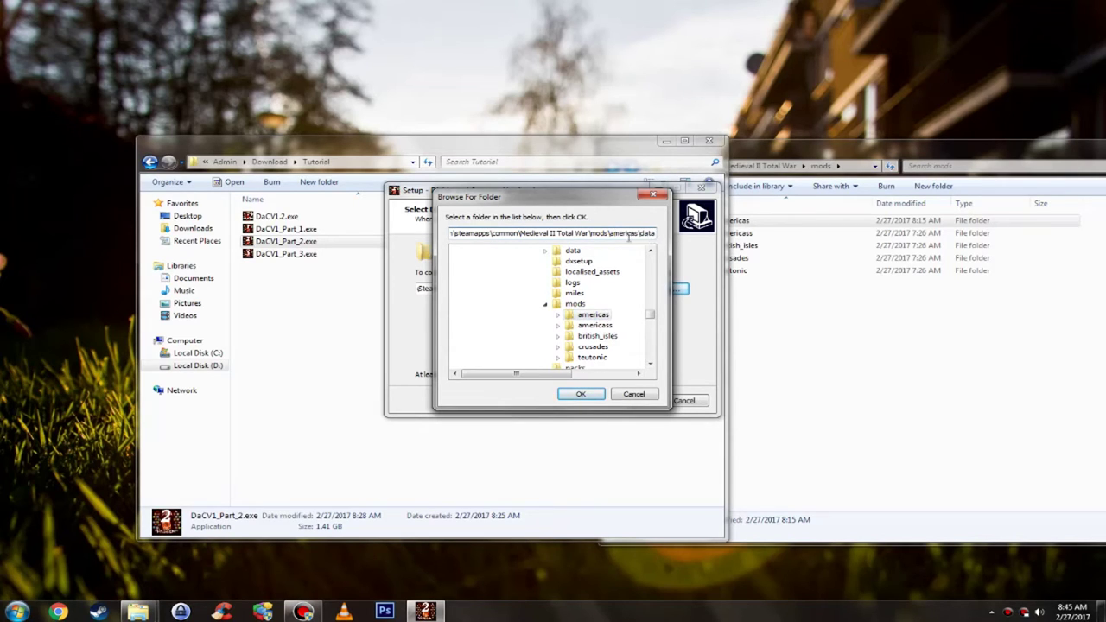
{"action": "left_click", "coordinate": [578, 395]}
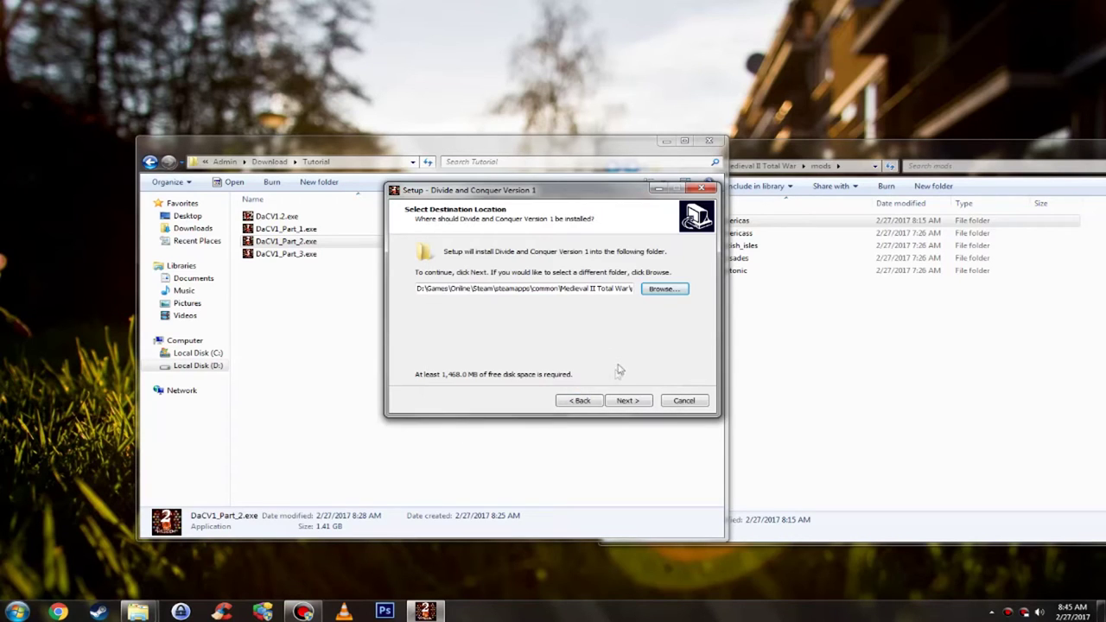
{"action": "left_click", "coordinate": [566, 287]}
{"action": "left_click_drag", "start_coordinate": [566, 288], "coordinate": [687, 323]}
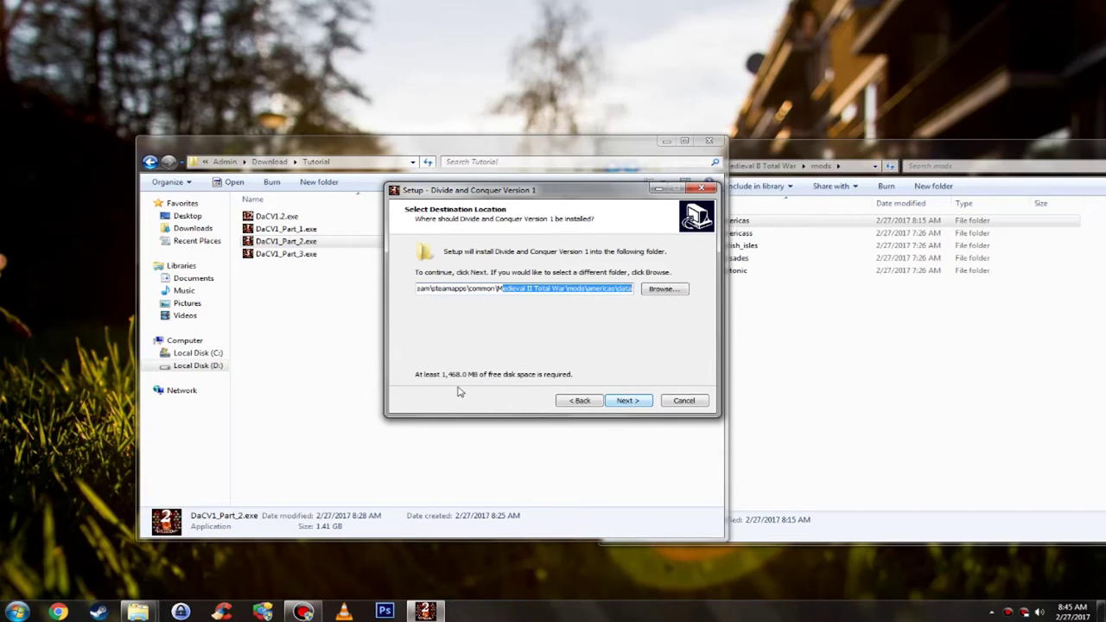
Agree to install Part 2 into the existing americas\data folder and start the installation.
{"action": "left_click", "coordinate": [639, 405]}
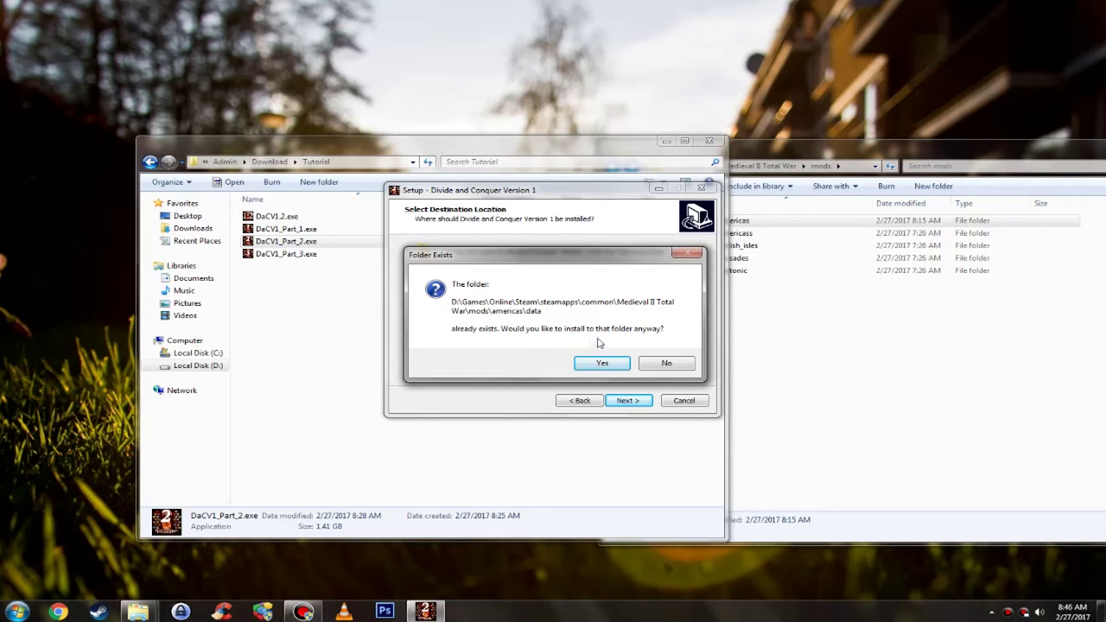
{"action": "left_click", "coordinate": [609, 362]}
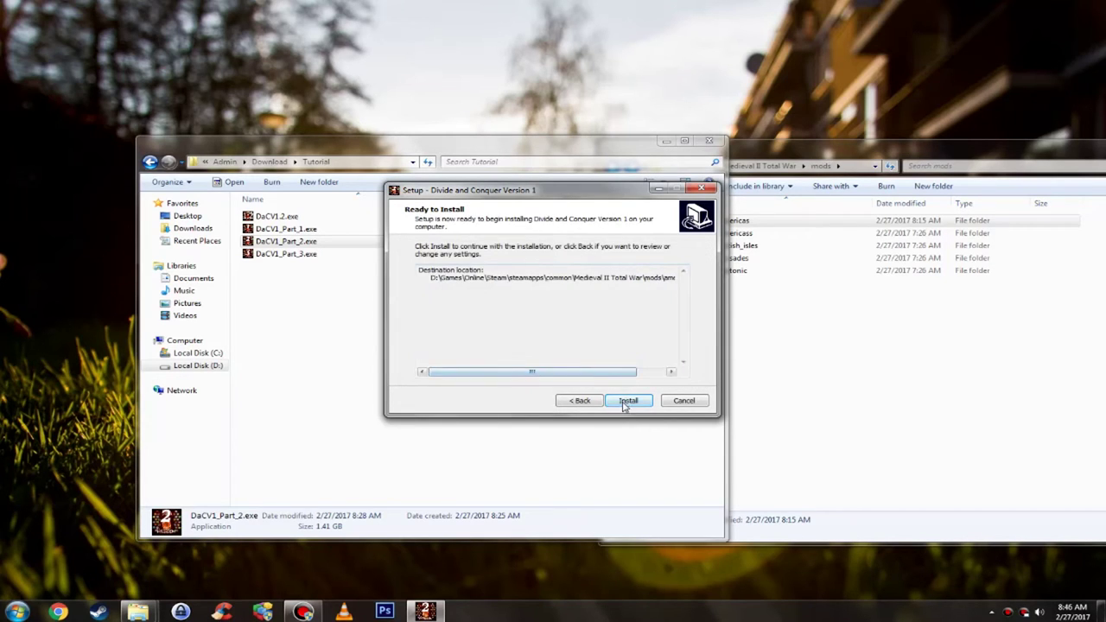
{"action": "left_click", "coordinate": [629, 400]}
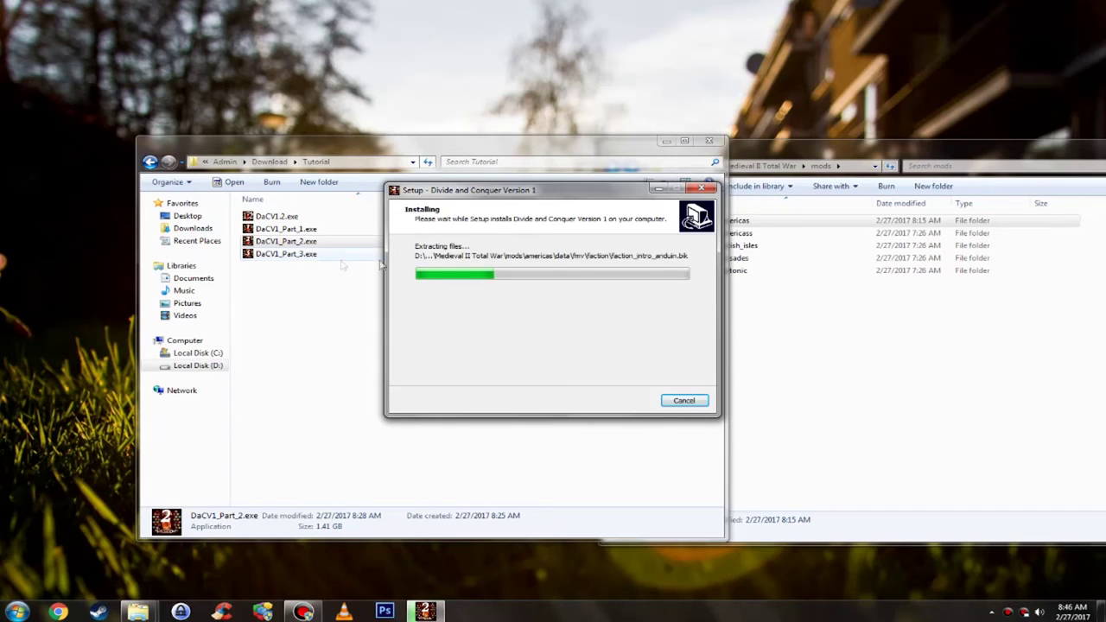
While Part 2 installs, check the size of the americas mod folder in its properties.
{"action": "left_click", "coordinate": [985, 406]}
{"action": "left_click", "coordinate": [735, 221]}
{"action": "right_click", "coordinate": [740, 222]}
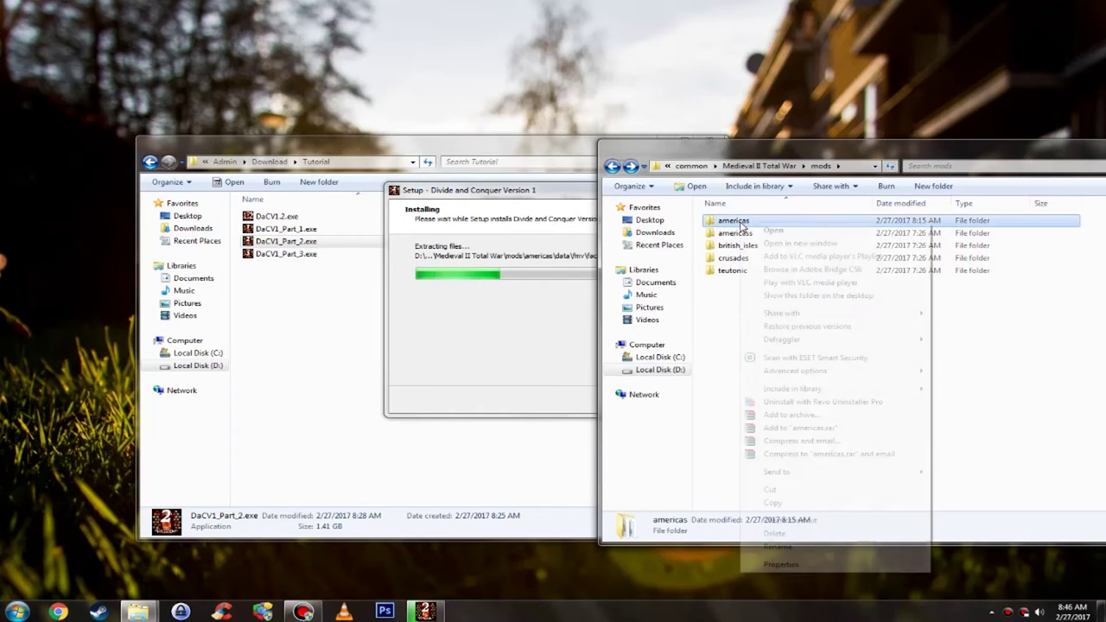
{"action": "left_click", "coordinate": [781, 564]}
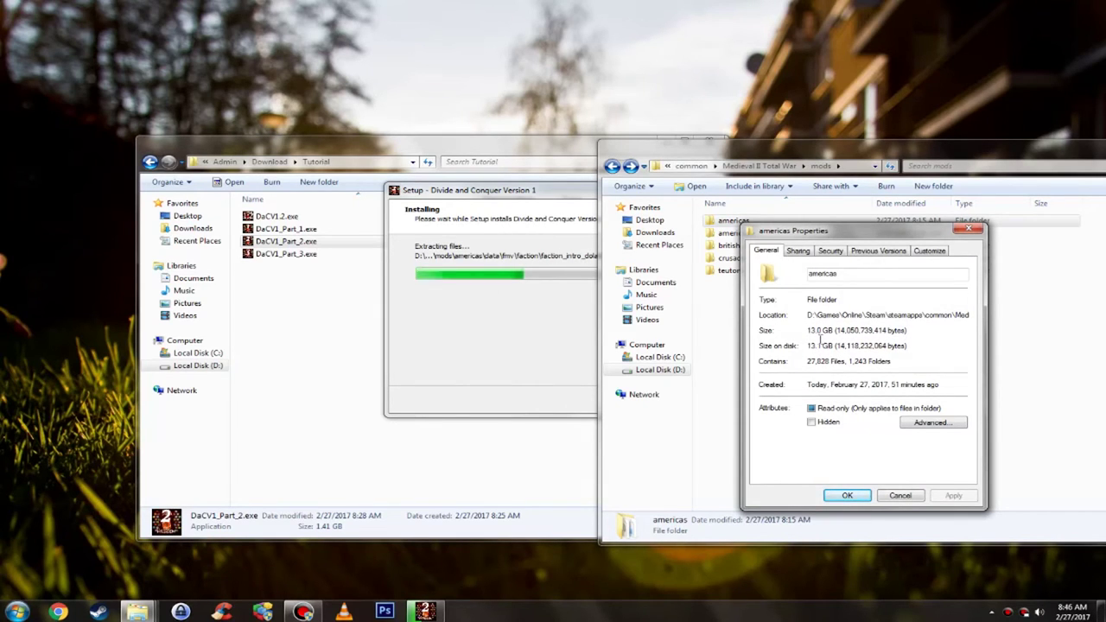
{"action": "left_click", "coordinate": [900, 496]}
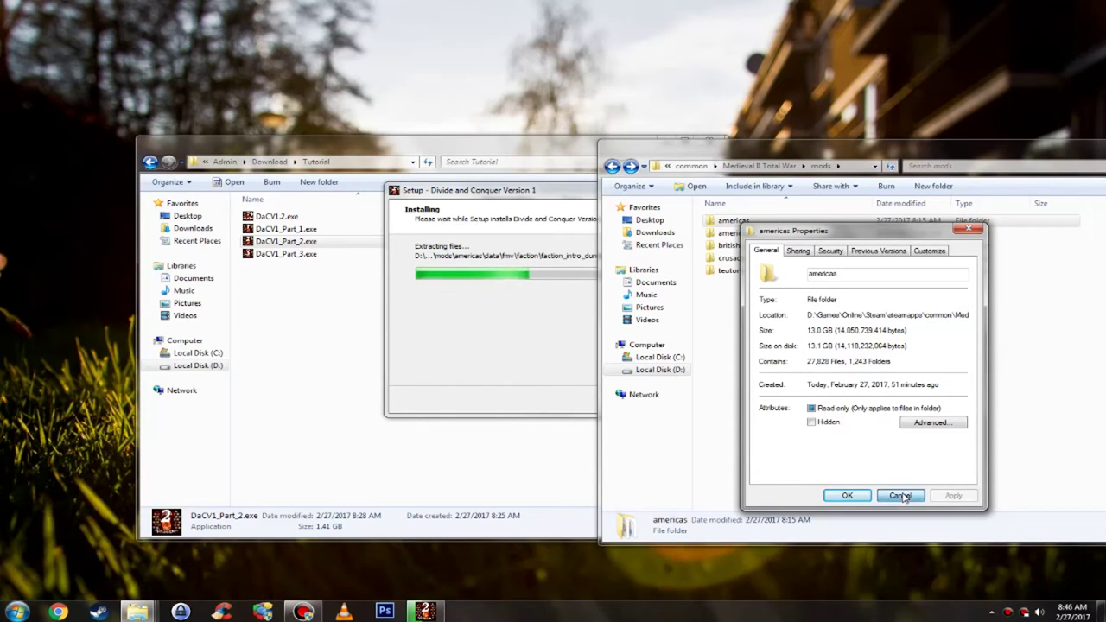
Check the sizes of the americass and british_isles folders in their properties for comparison.
{"action": "right_click", "coordinate": [737, 233]}
{"action": "left_click", "coordinate": [777, 577]}
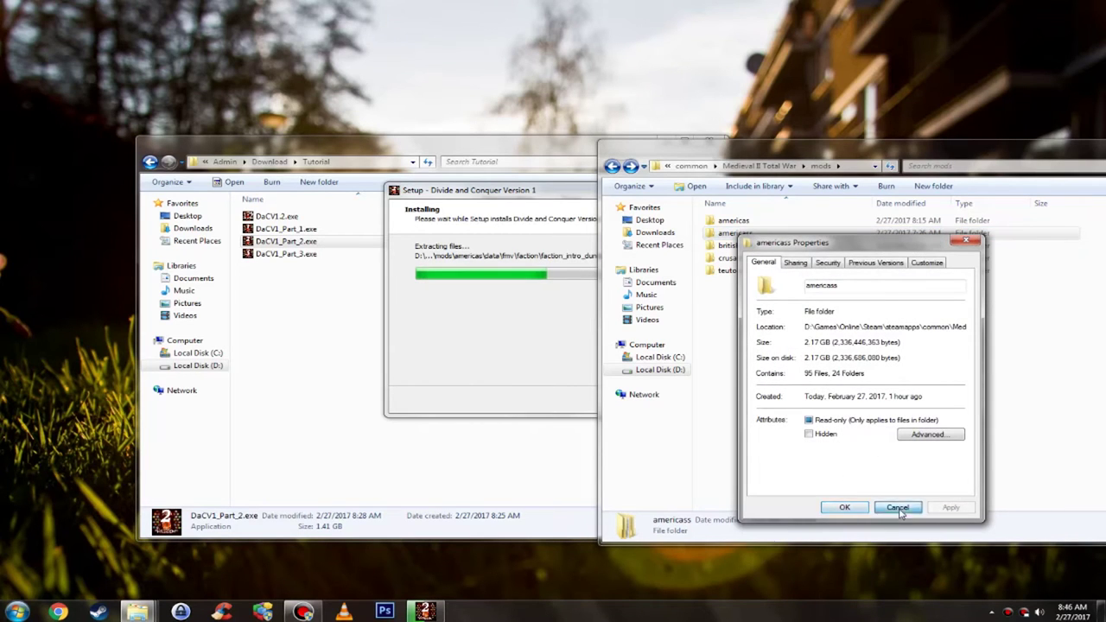
{"action": "left_click", "coordinate": [899, 507]}
{"action": "right_click", "coordinate": [755, 246]}
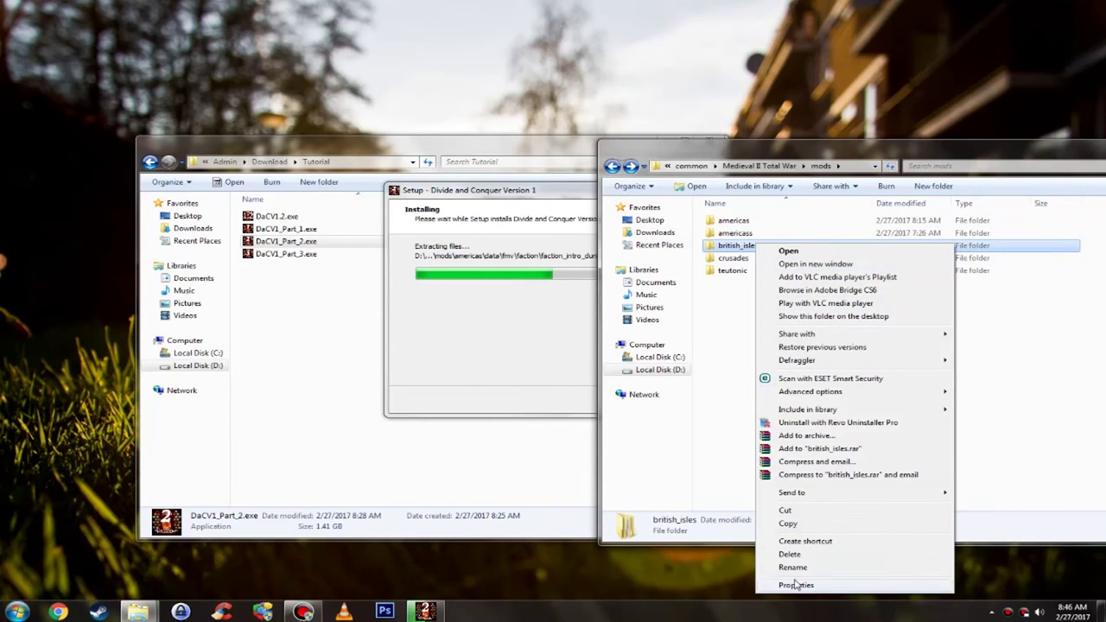
{"action": "left_click", "coordinate": [786, 584]}
{"action": "left_click", "coordinate": [914, 515]}
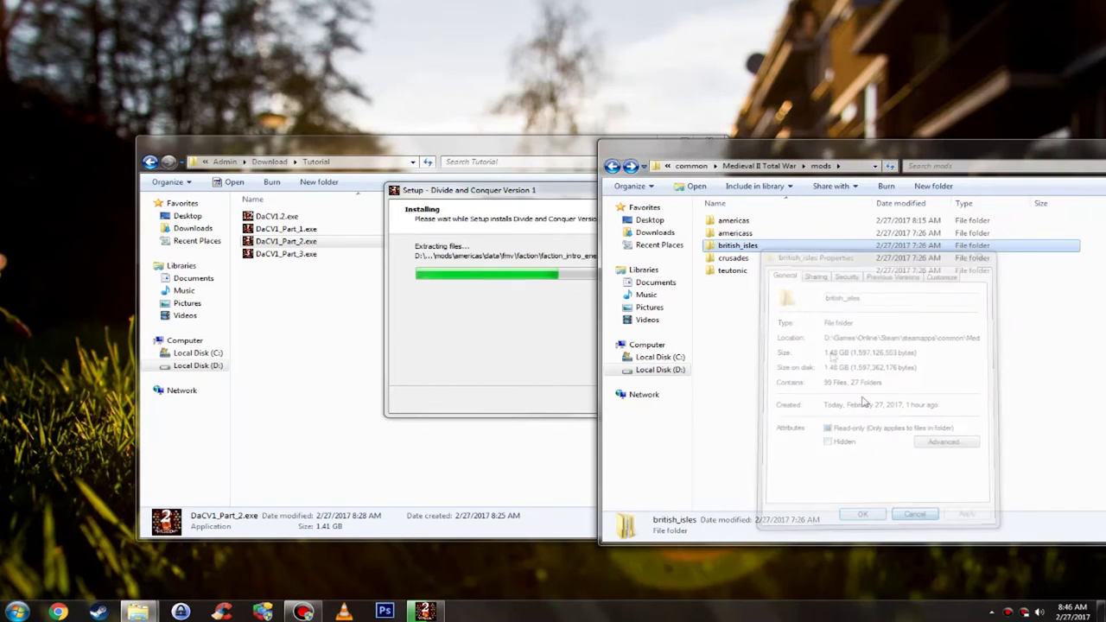
{"action": "left_click", "coordinate": [733, 257]}
{"action": "left_click", "coordinate": [510, 324]}
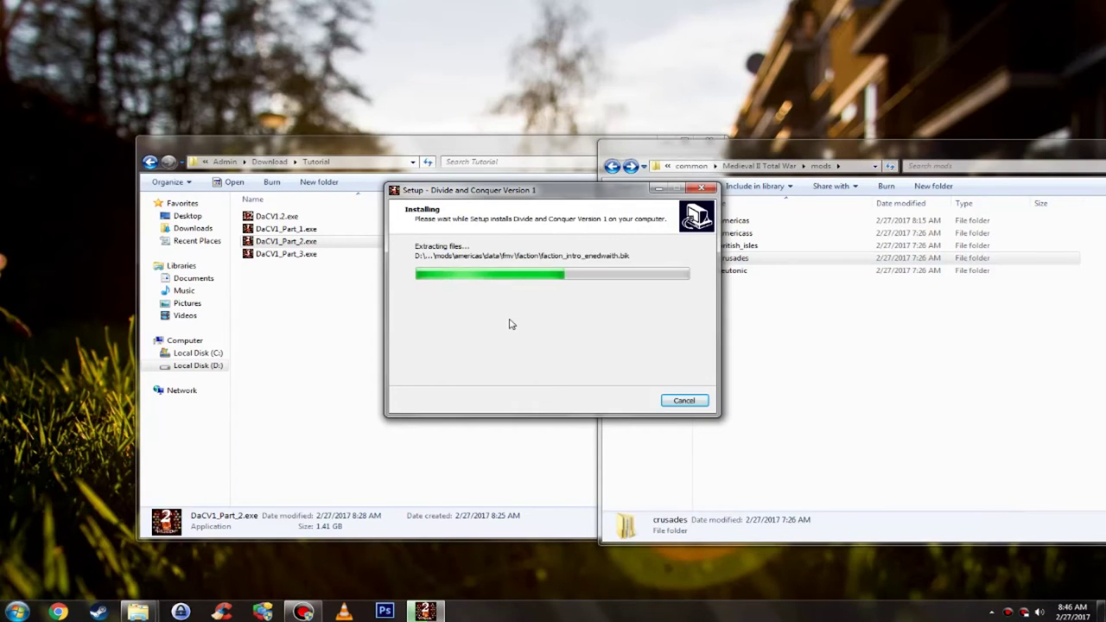
{"action": "left_click", "coordinate": [849, 359]}
{"action": "left_click", "coordinate": [487, 341]}
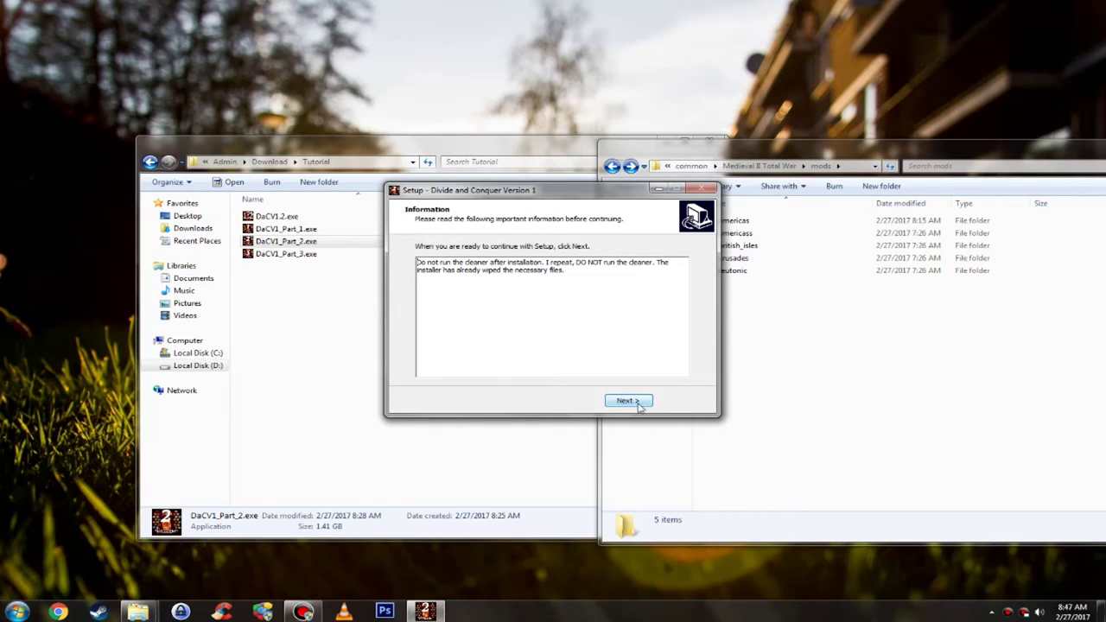
Continue past the closing information and finish the Part 2 setup wizard.
{"action": "left_click", "coordinate": [639, 405]}
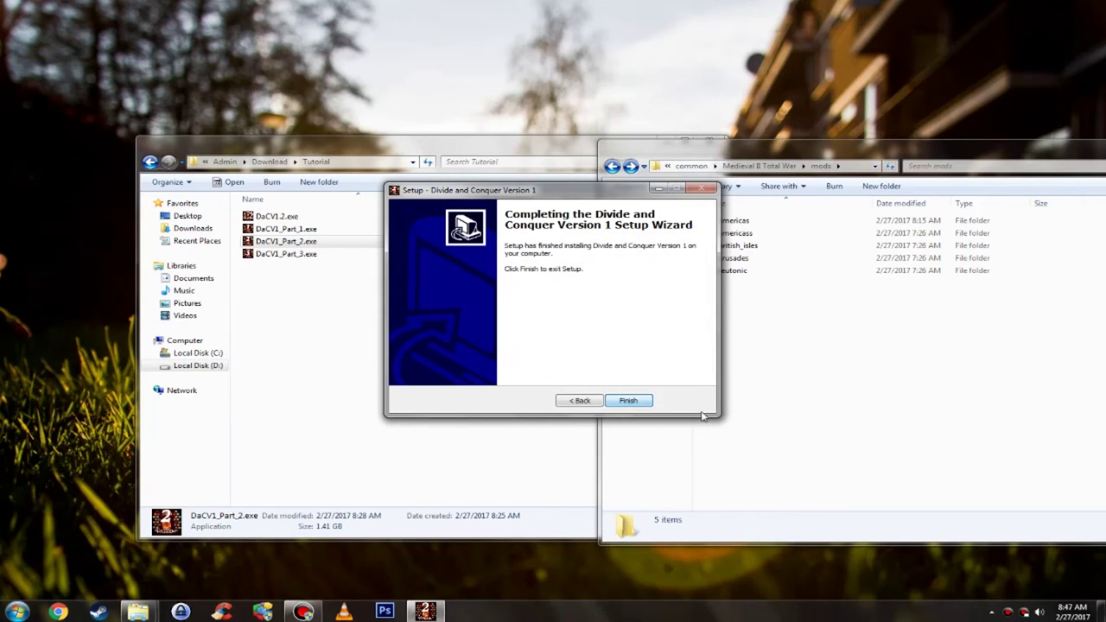
{"action": "left_click", "coordinate": [629, 401]}
{"action": "left_click", "coordinate": [449, 311]}
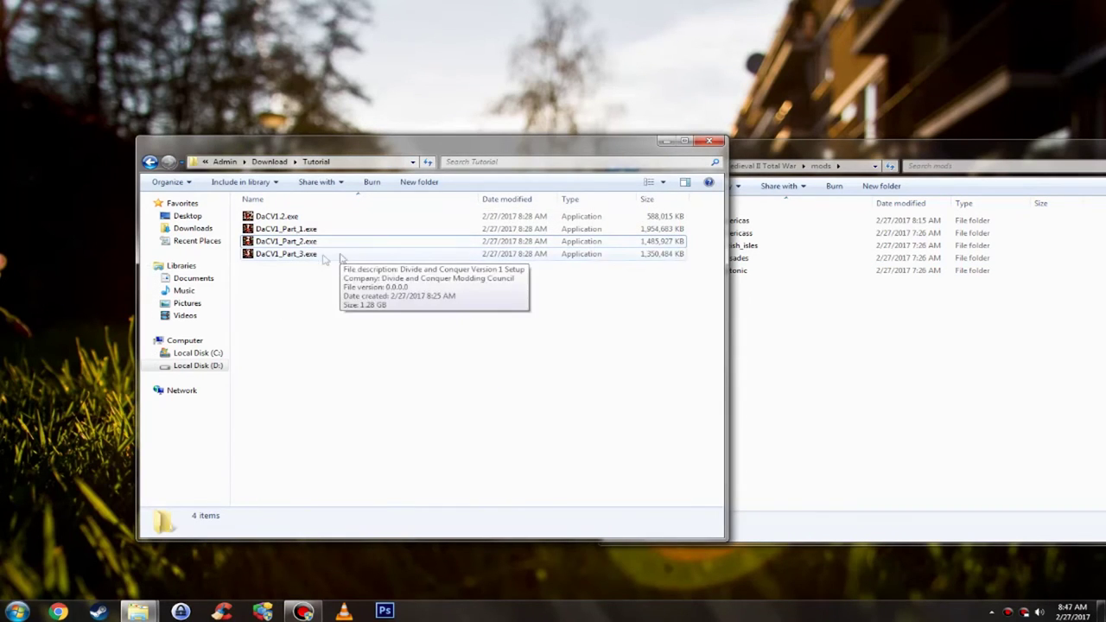
Run DaCV1_Part_3.exe, accept its license agreement and continue to the installation path information.
{"action": "double_click", "coordinate": [307, 254]}
{"action": "left_click", "coordinate": [579, 325]}
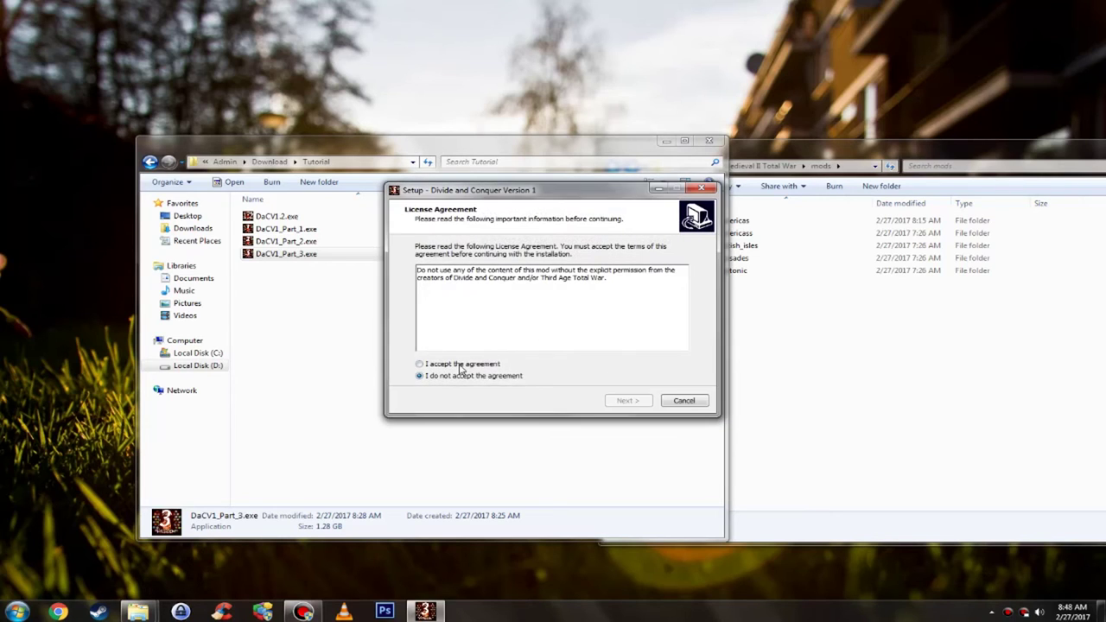
{"action": "left_click", "coordinate": [461, 366]}
{"action": "left_click", "coordinate": [650, 402]}
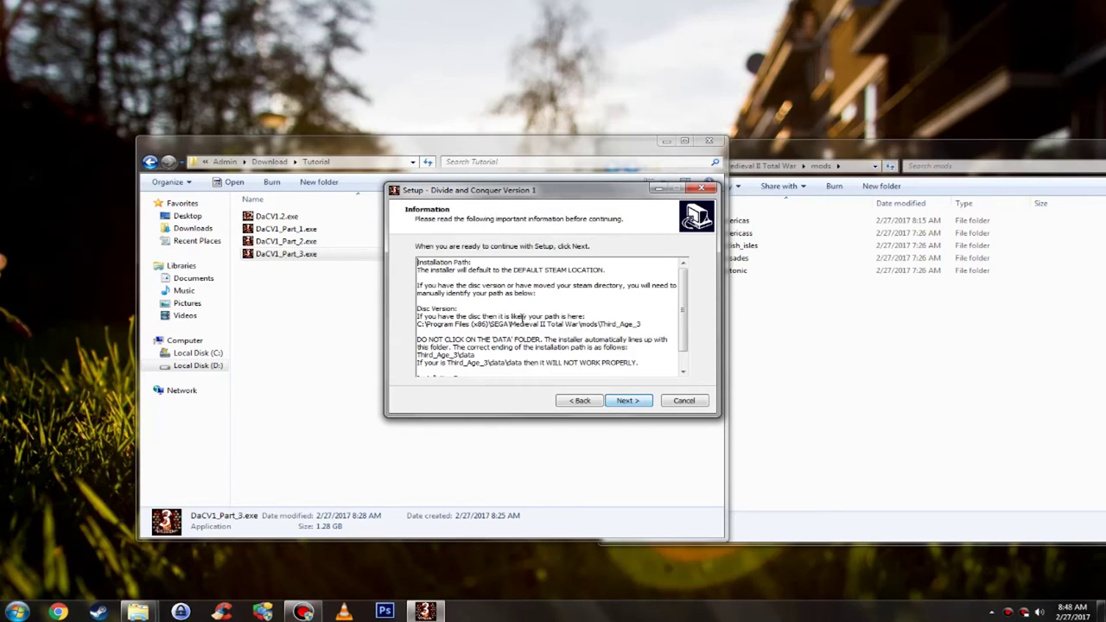
Continue Part 3 setup to the destination choice and expand the folder tree at D:\Games\Online\Steam.
{"action": "left_click", "coordinate": [646, 401]}
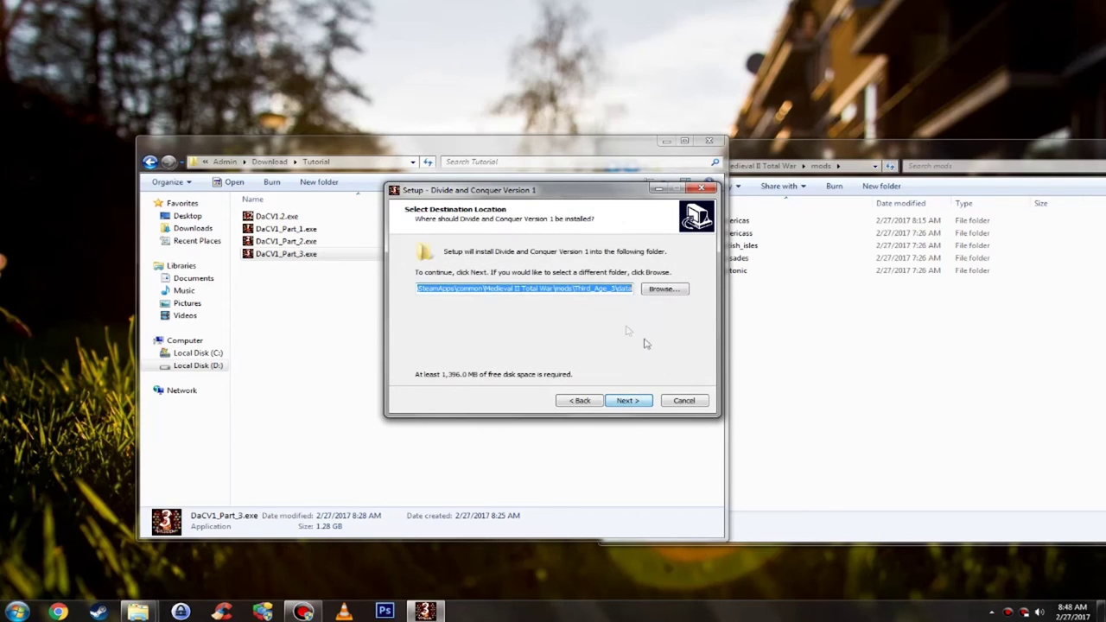
{"action": "left_click", "coordinate": [663, 290]}
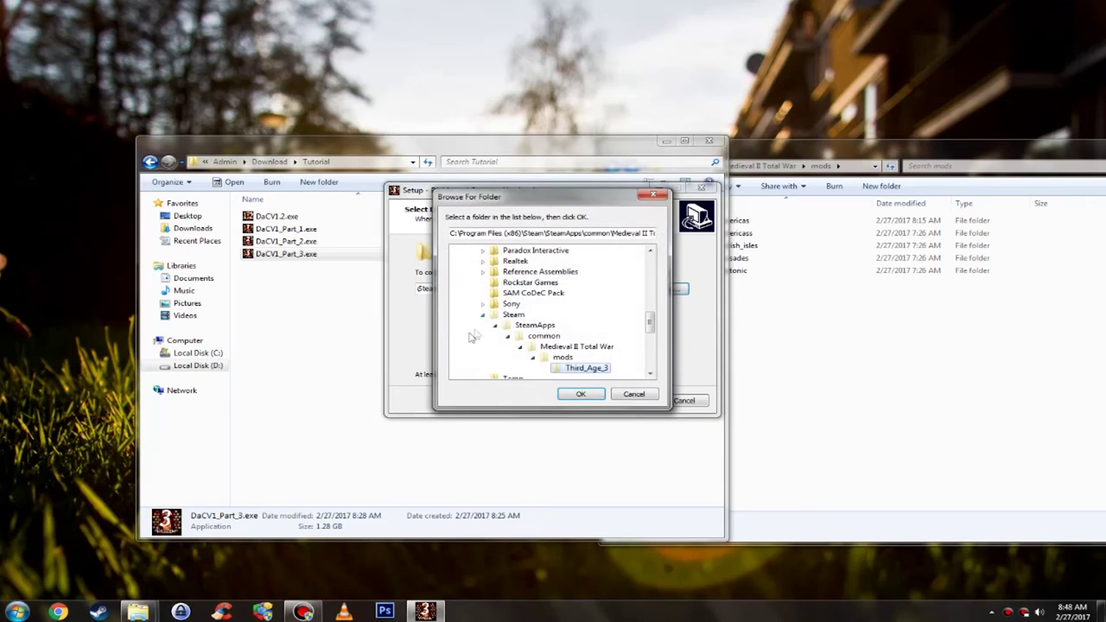
{"action": "left_click", "coordinate": [483, 316]}
{"action": "scroll", "coordinate": [477, 306], "scroll_direction": "up", "scroll_amount": 10}
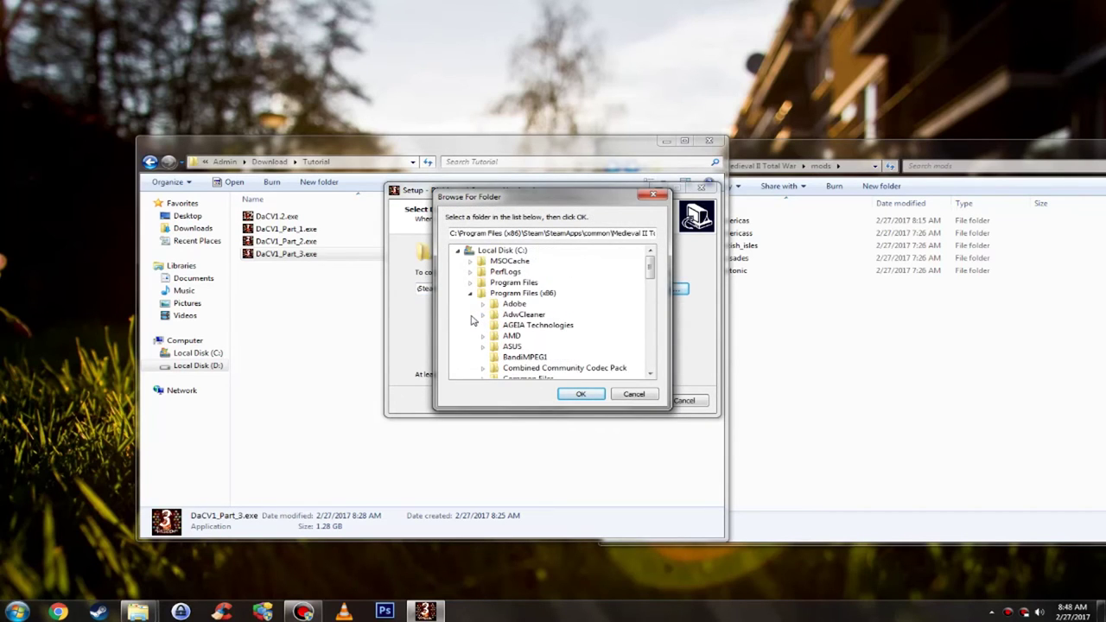
{"action": "left_click", "coordinate": [471, 294]}
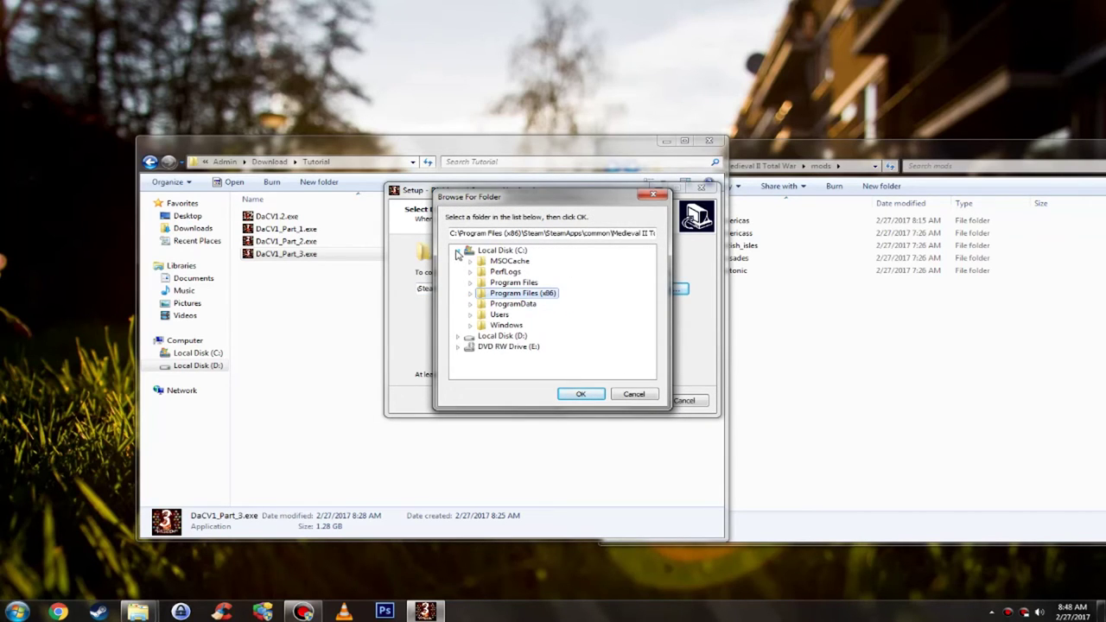
{"action": "left_click", "coordinate": [503, 336]}
{"action": "left_click", "coordinate": [458, 336]}
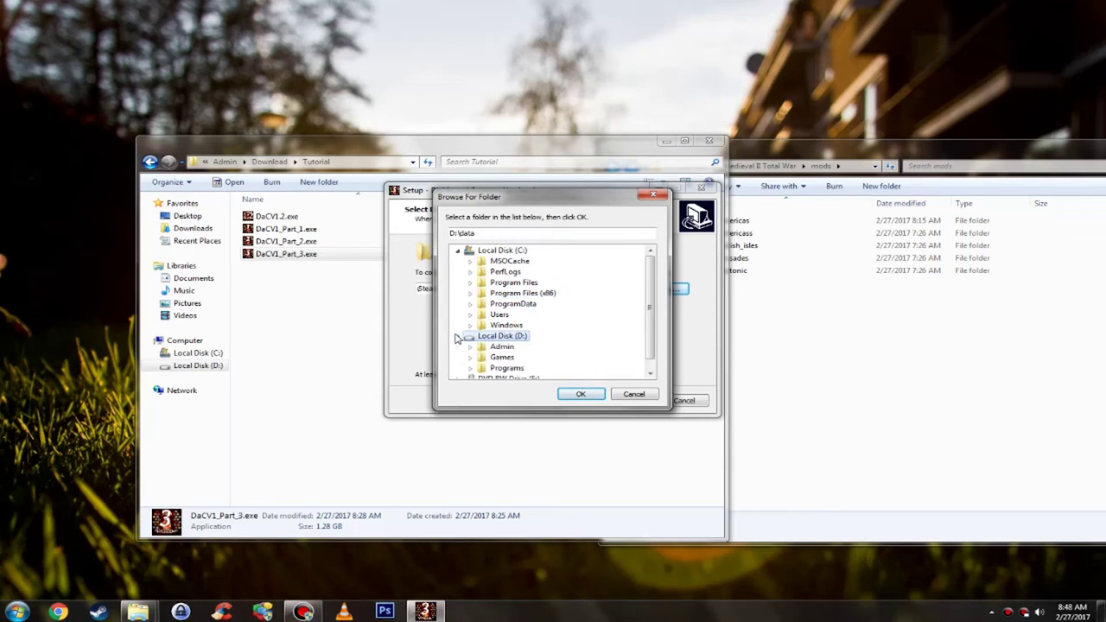
{"action": "left_click", "coordinate": [471, 357]}
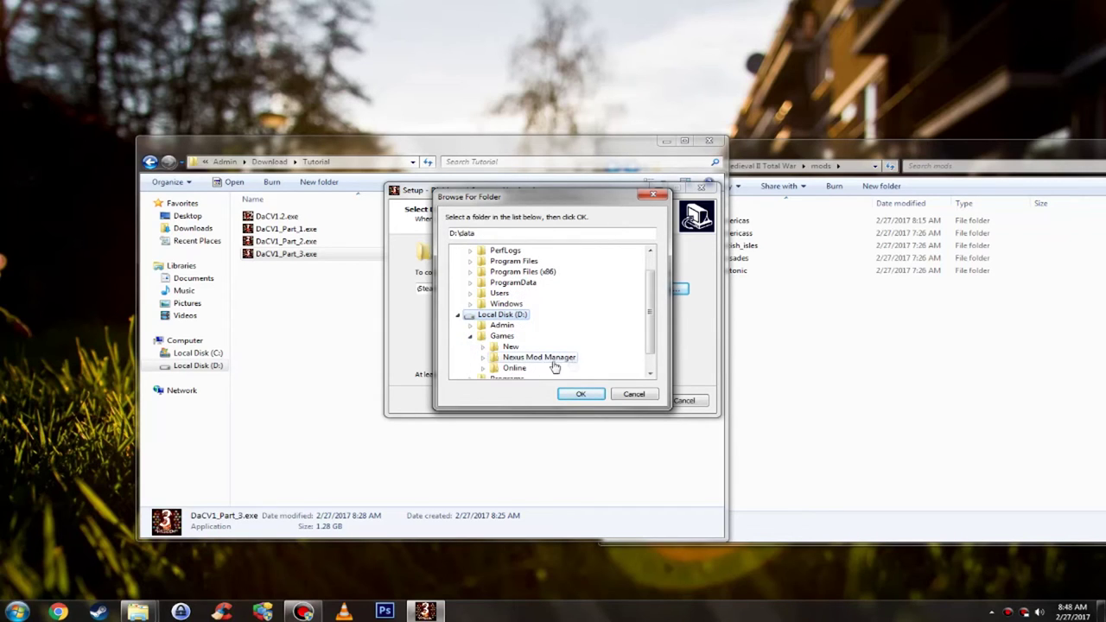
{"action": "left_click", "coordinate": [482, 368]}
{"action": "left_click", "coordinate": [523, 357]}
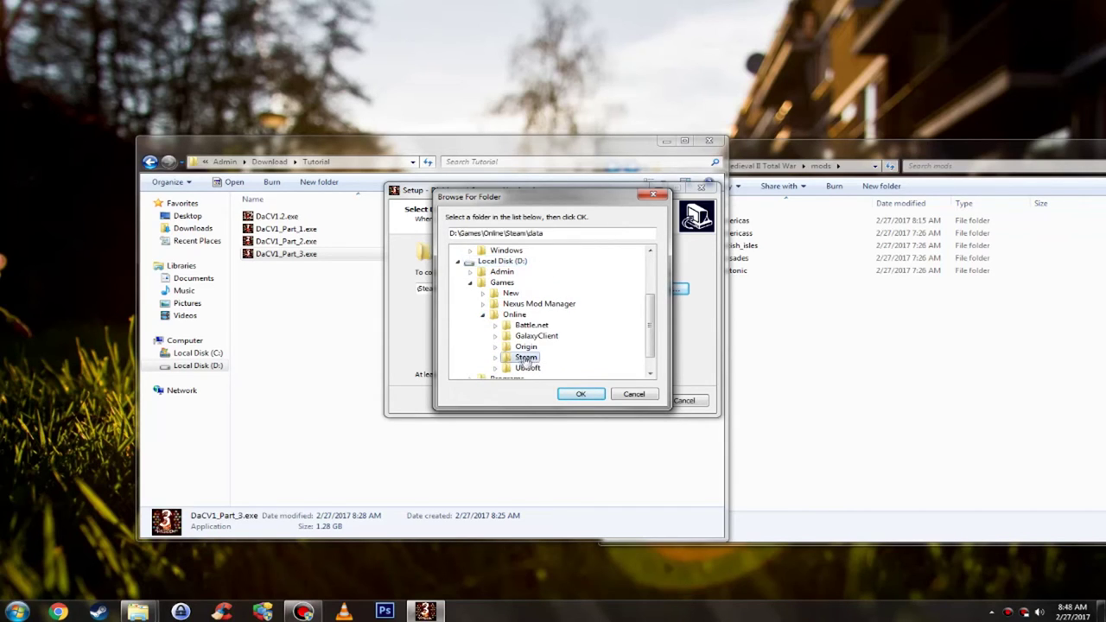
{"action": "left_click", "coordinate": [495, 357]}
Set Part 3's destination to the americas folder under steamapps\common\Medieval II Total War\mods.
{"action": "scroll", "coordinate": [557, 355], "scroll_direction": "down", "scroll_amount": 4}
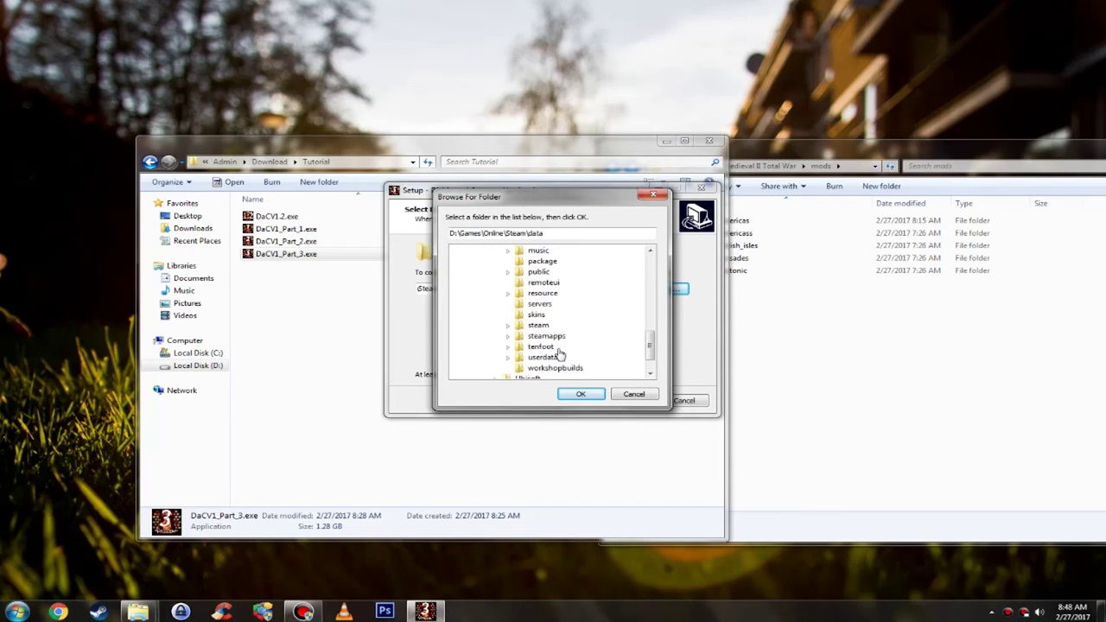
{"action": "left_click", "coordinate": [559, 313]}
{"action": "double_click", "coordinate": [559, 313]}
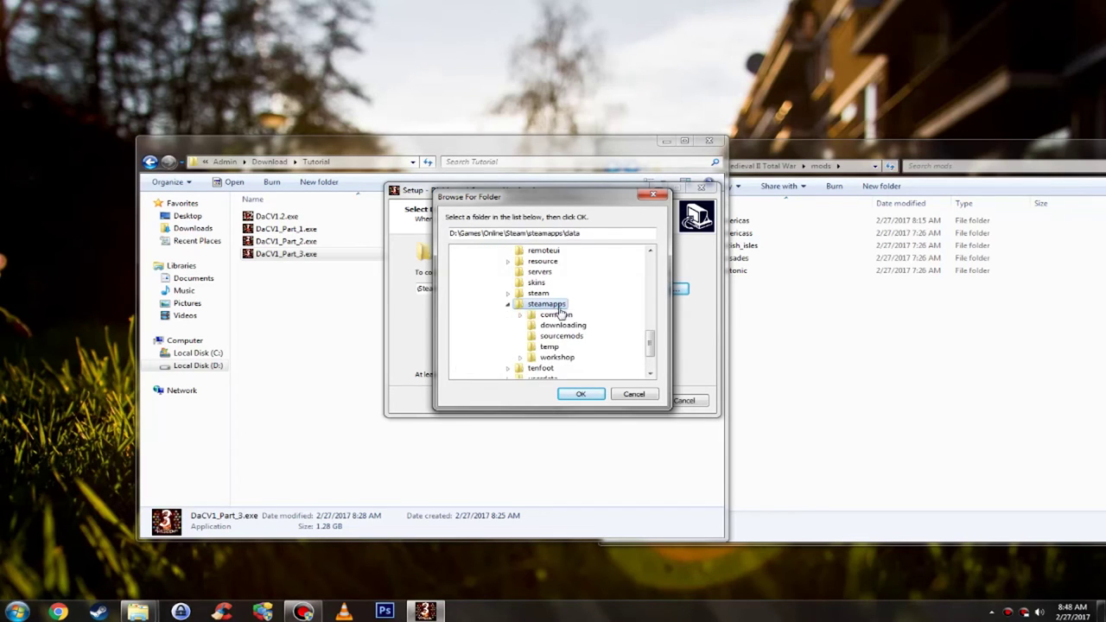
{"action": "double_click", "coordinate": [558, 316]}
{"action": "scroll", "coordinate": [580, 350], "scroll_direction": "down", "scroll_amount": 9}
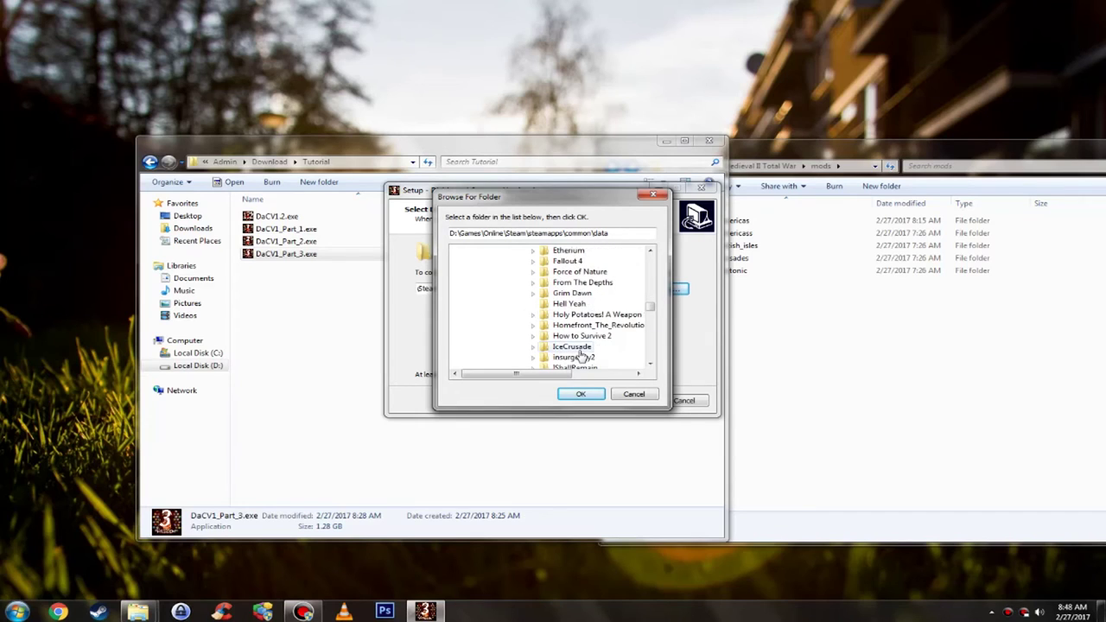
{"action": "scroll", "coordinate": [583, 354], "scroll_direction": "down", "scroll_amount": 6}
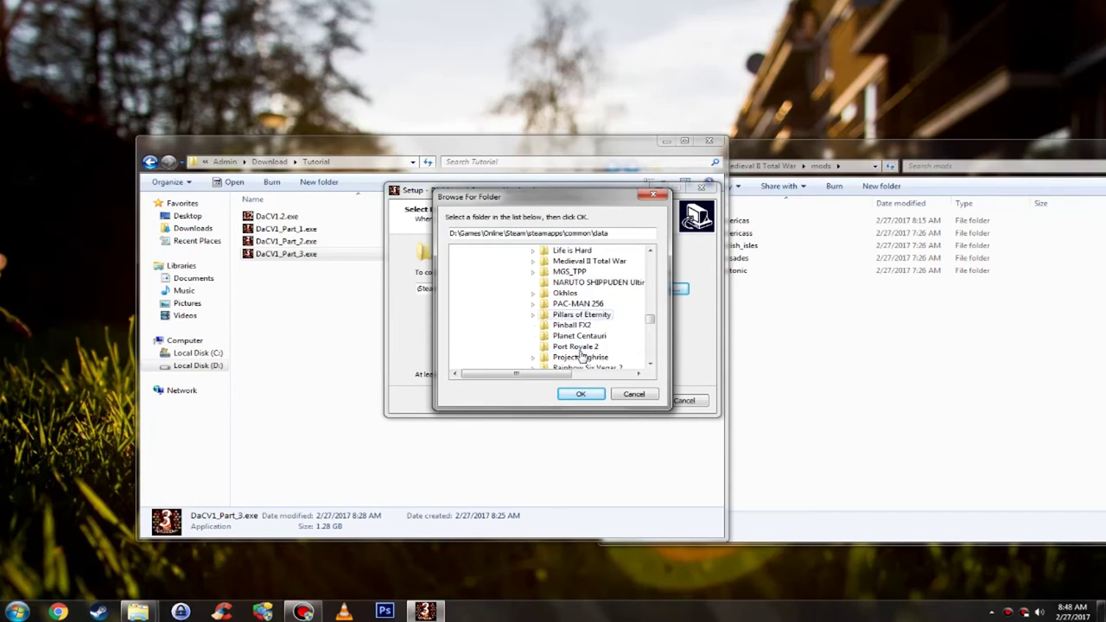
{"action": "scroll", "coordinate": [583, 356], "scroll_direction": "up", "scroll_amount": 1}
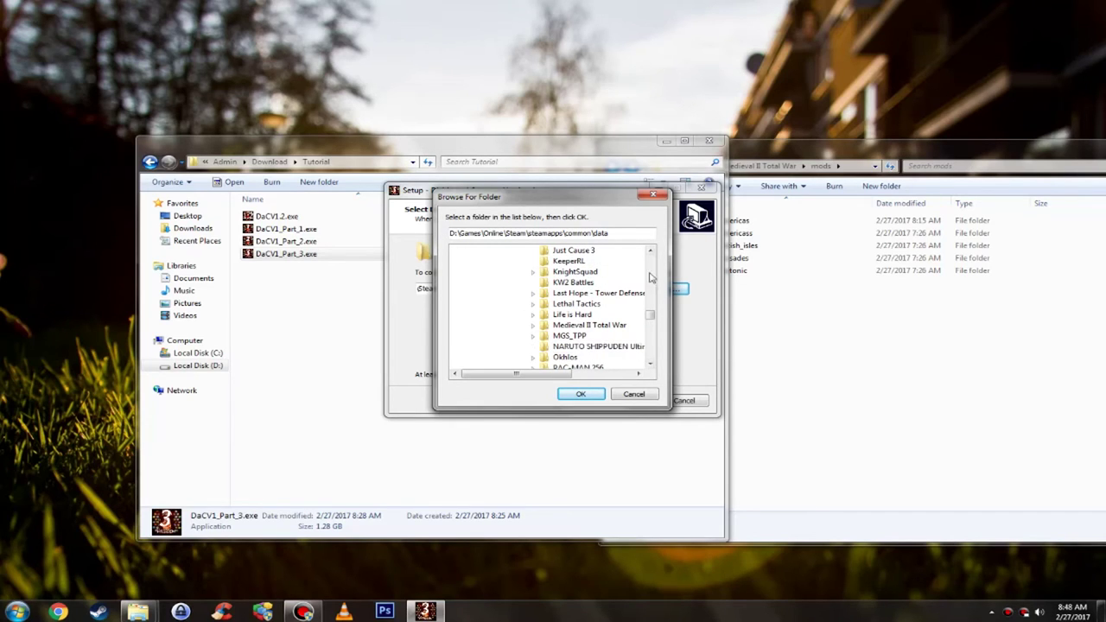
{"action": "double_click", "coordinate": [605, 326]}
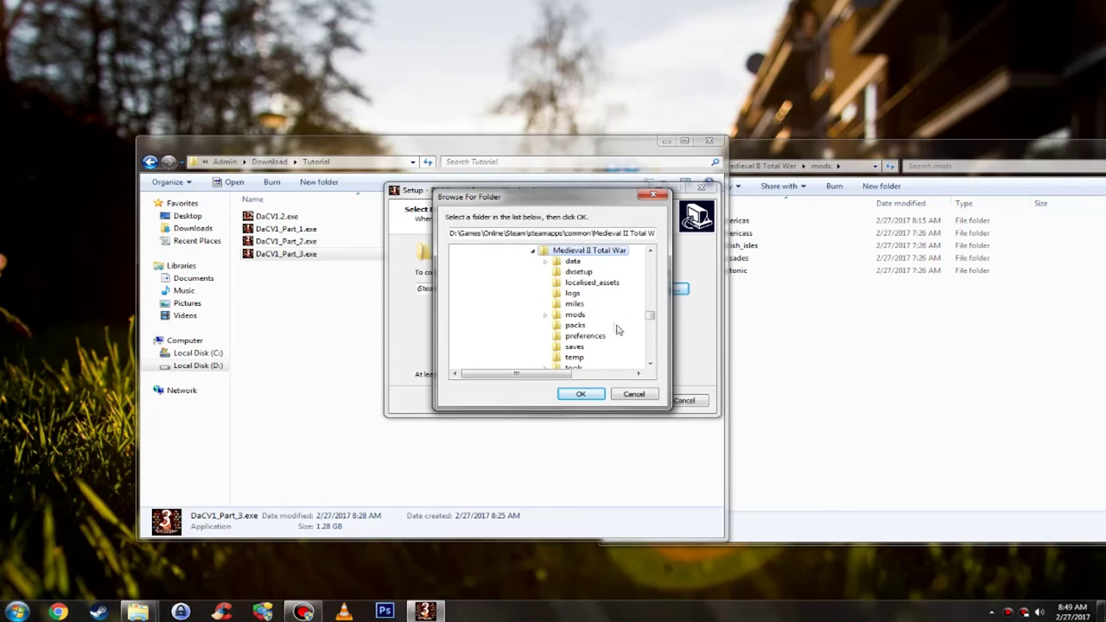
{"action": "double_click", "coordinate": [580, 317]}
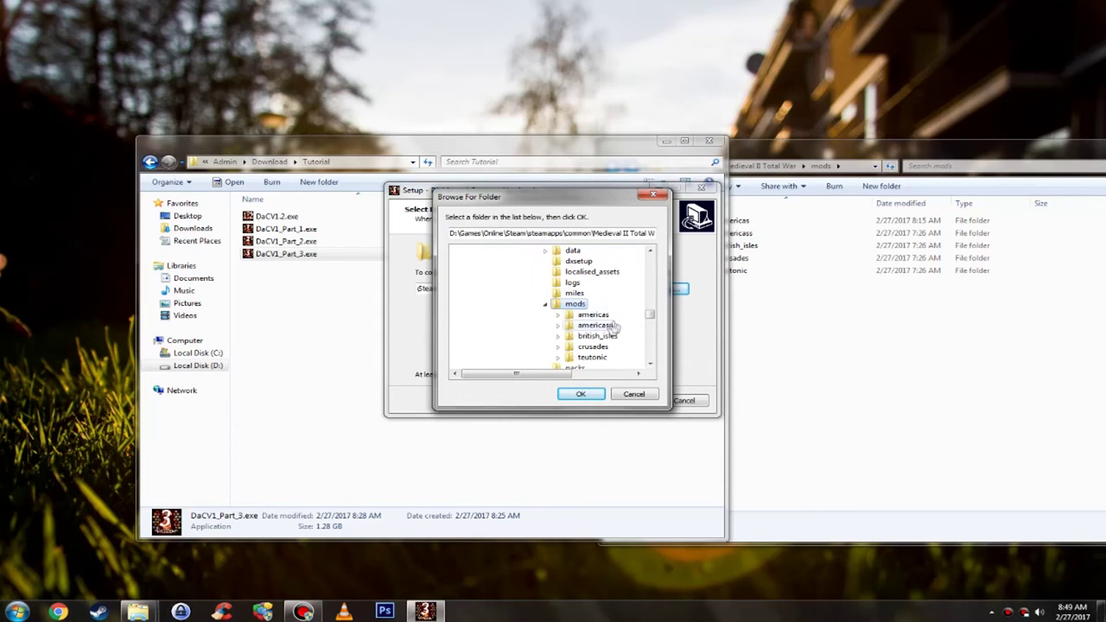
{"action": "left_click", "coordinate": [592, 315]}
{"action": "left_click", "coordinate": [582, 395]}
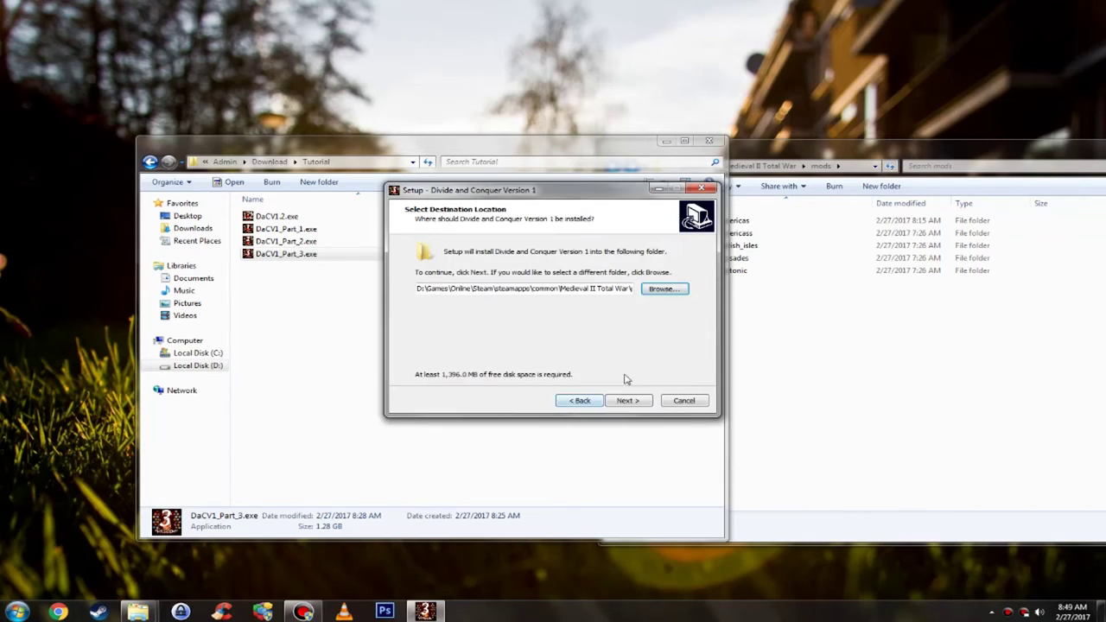
Check the end of the destination path, install Part 3 into the existing americas\data folder and finish its setup wizard.
{"action": "left_click_drag", "start_coordinate": [600, 288], "coordinate": [738, 341]}
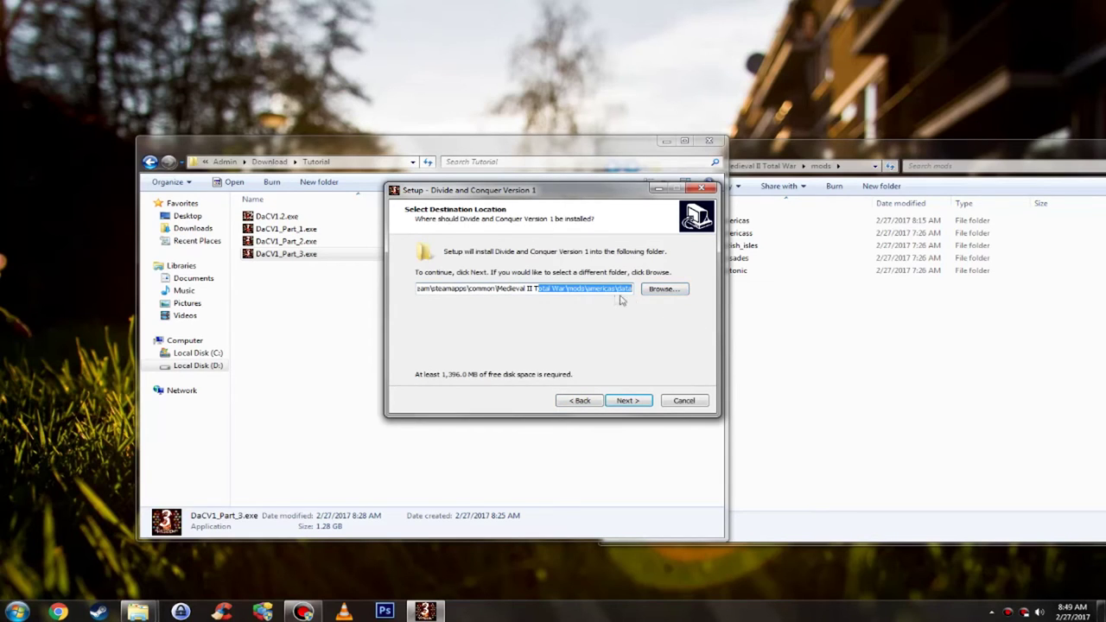
{"action": "left_click", "coordinate": [628, 401]}
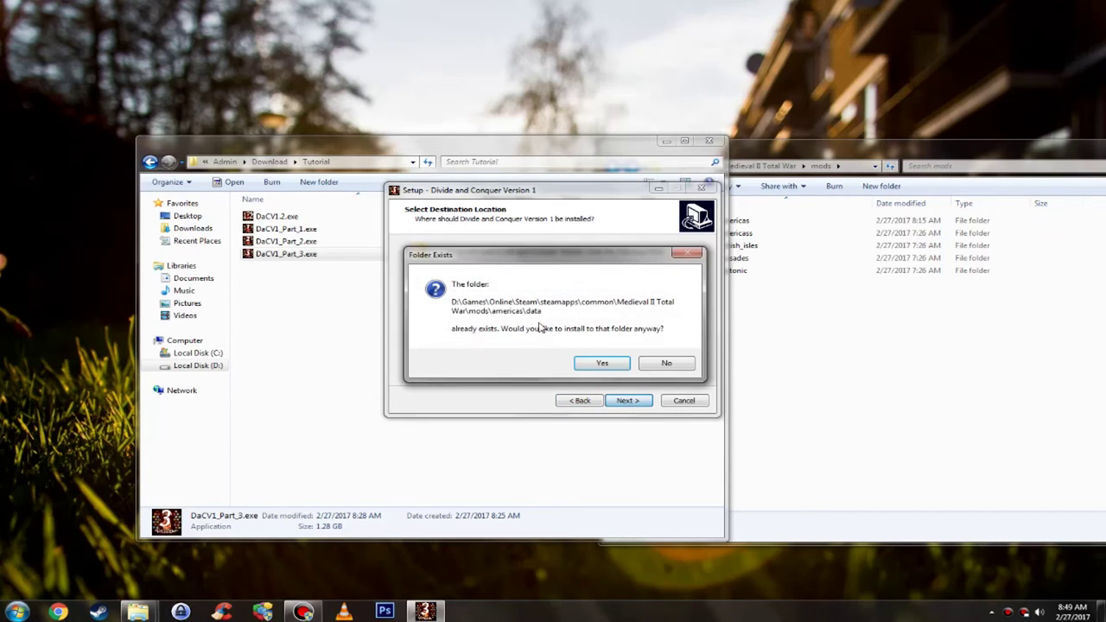
{"action": "left_click", "coordinate": [601, 364]}
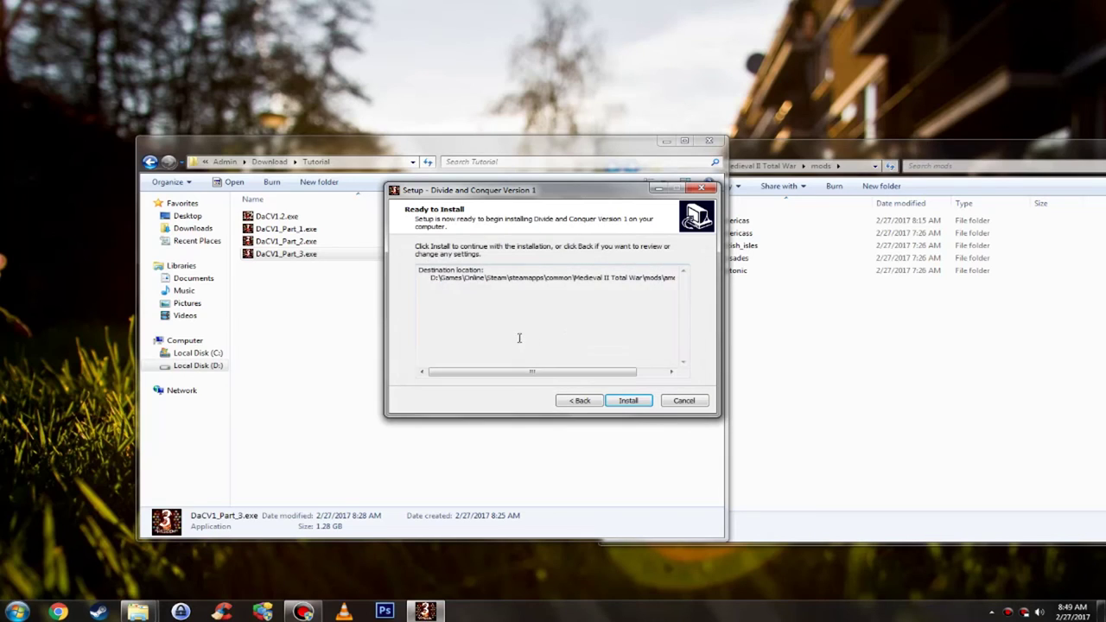
{"action": "left_click", "coordinate": [627, 402]}
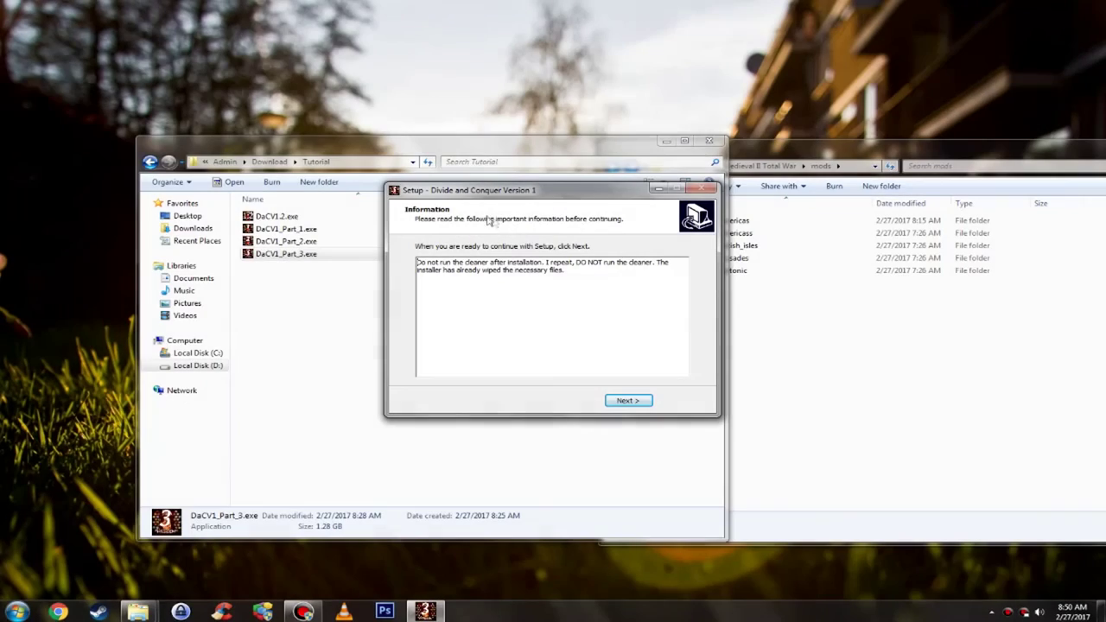
{"action": "left_click", "coordinate": [628, 406]}
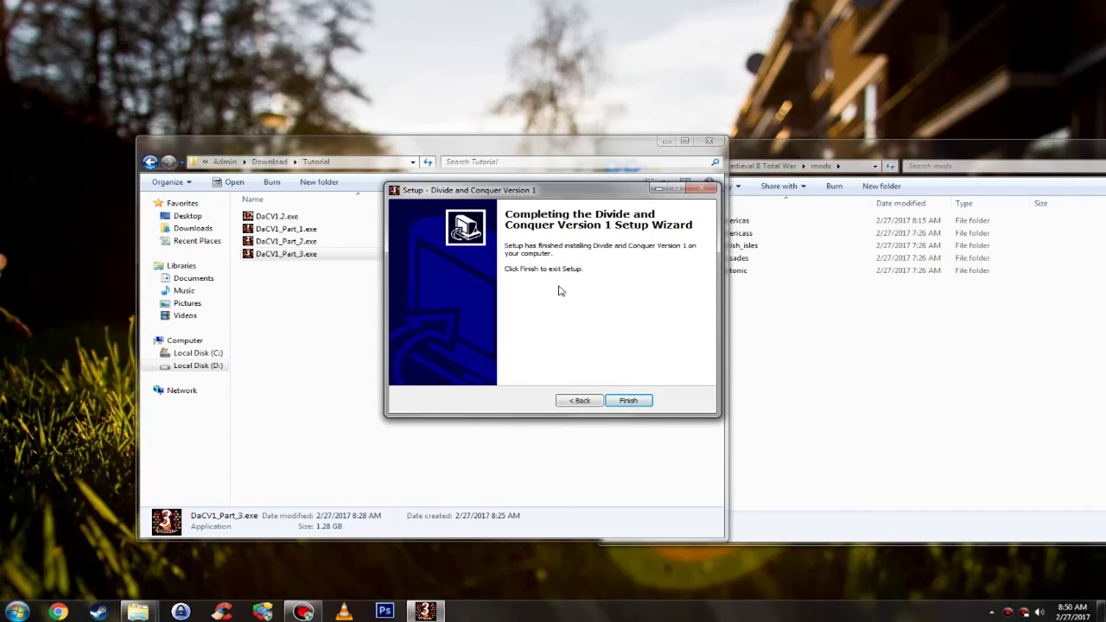
{"action": "left_click", "coordinate": [632, 404]}
Run DaCV1.2.exe, accept its license agreement and continue to the destination location choice.
{"action": "double_click", "coordinate": [310, 220]}
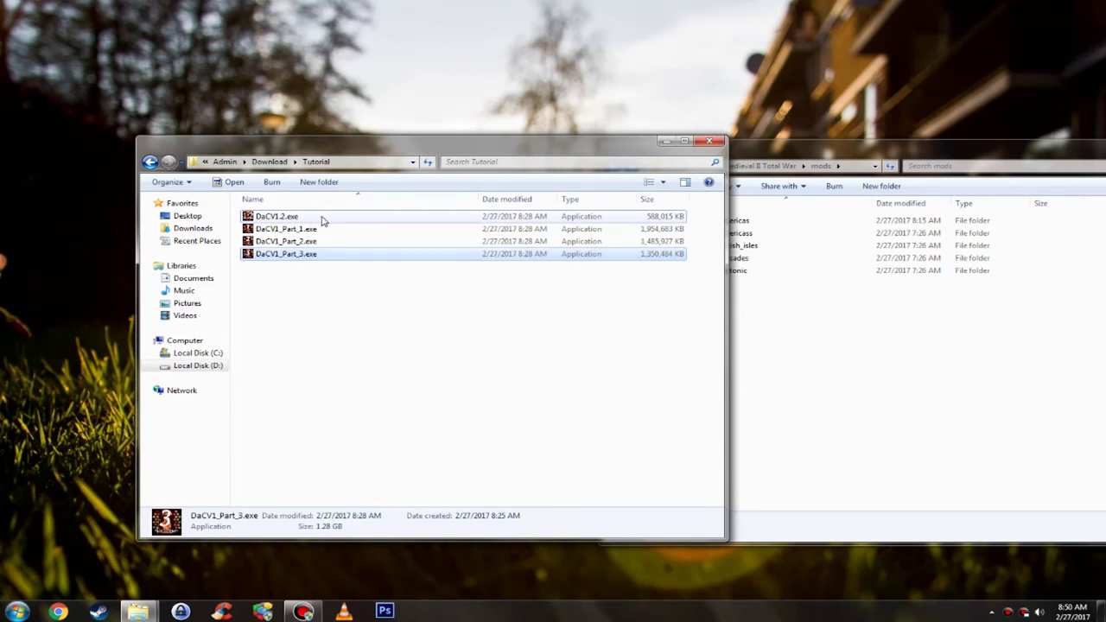
{"action": "left_click", "coordinate": [589, 317]}
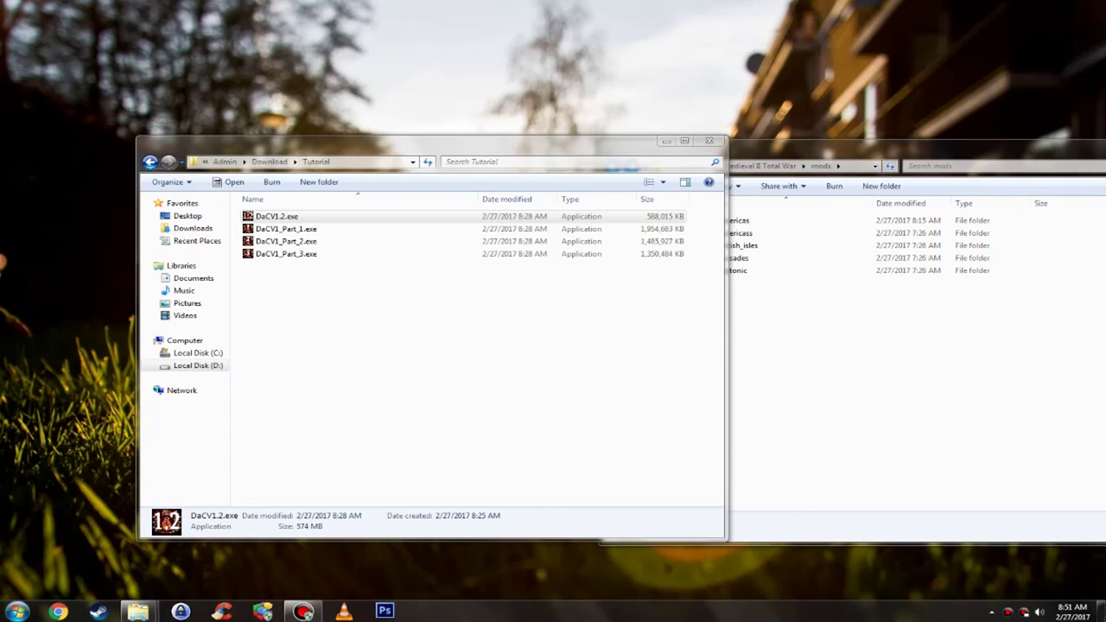
{"action": "left_click", "coordinate": [471, 364]}
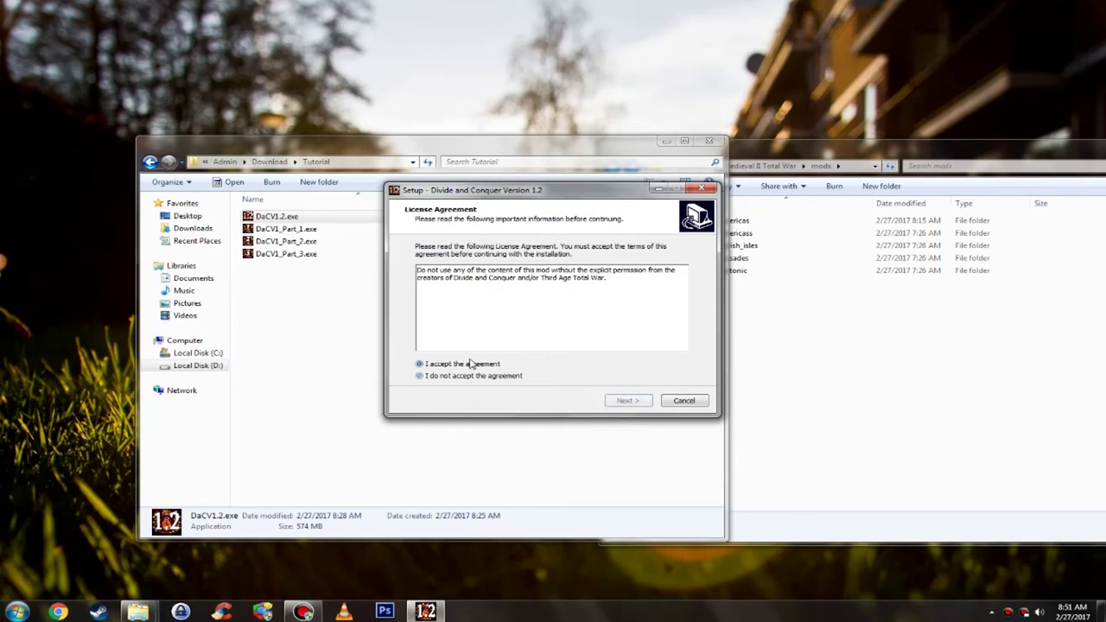
{"action": "left_click", "coordinate": [629, 400]}
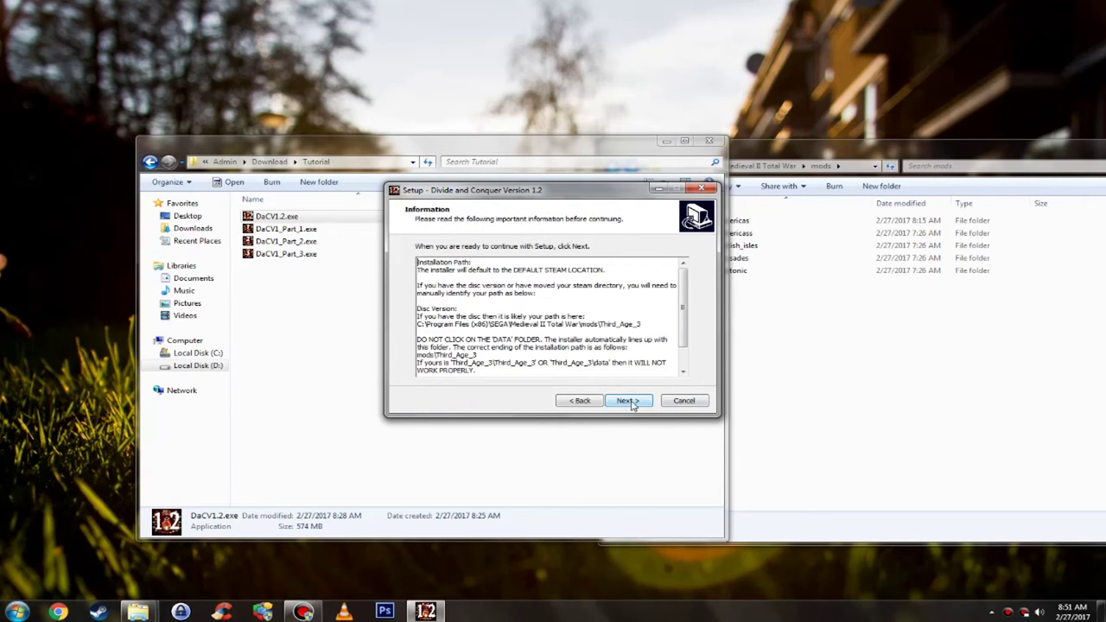
{"action": "left_click", "coordinate": [628, 401]}
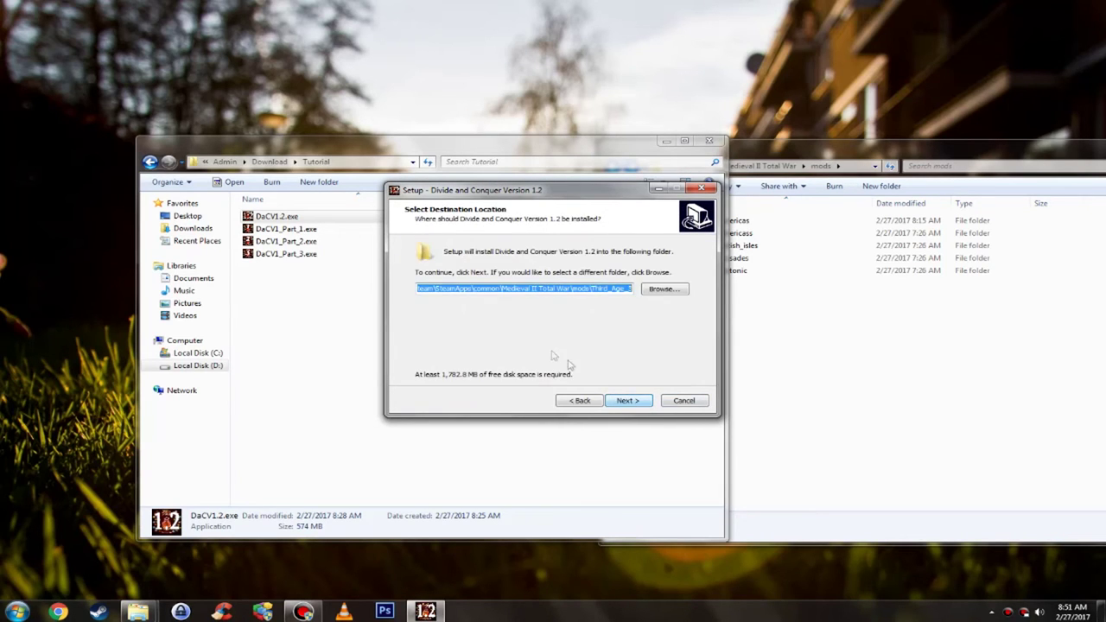
Browse for the Version 1.2 destination and expand the folder tree at D:\Games\Online\Steam.
{"action": "left_click", "coordinate": [655, 292]}
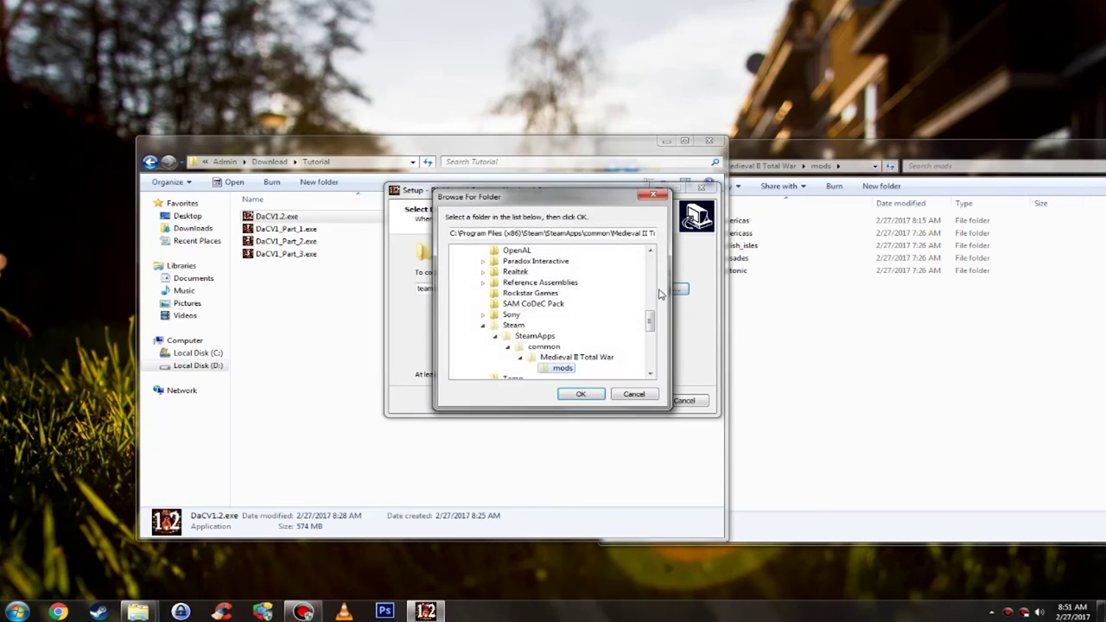
{"action": "left_click", "coordinate": [484, 325]}
{"action": "scroll", "coordinate": [459, 317], "scroll_direction": "up", "scroll_amount": 10}
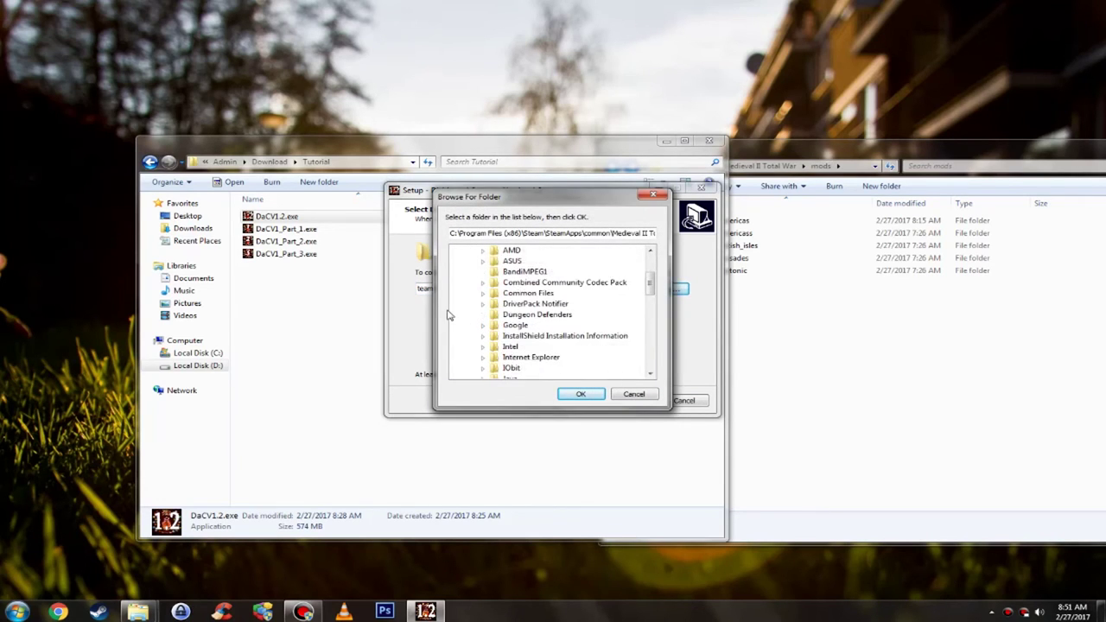
{"action": "left_click", "coordinate": [471, 295]}
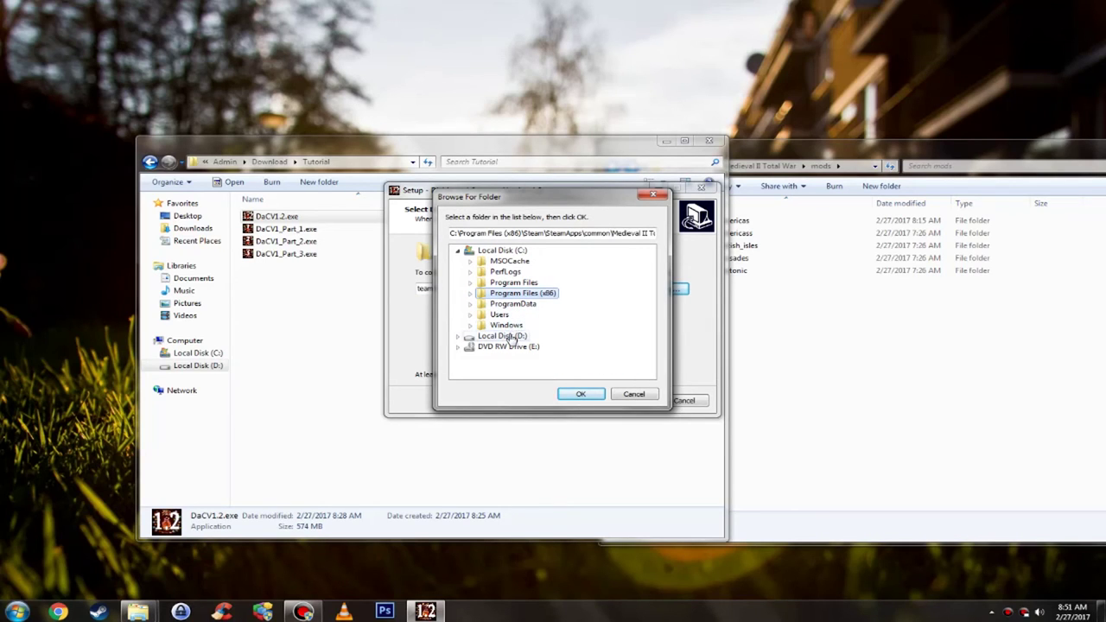
{"action": "left_click", "coordinate": [510, 337]}
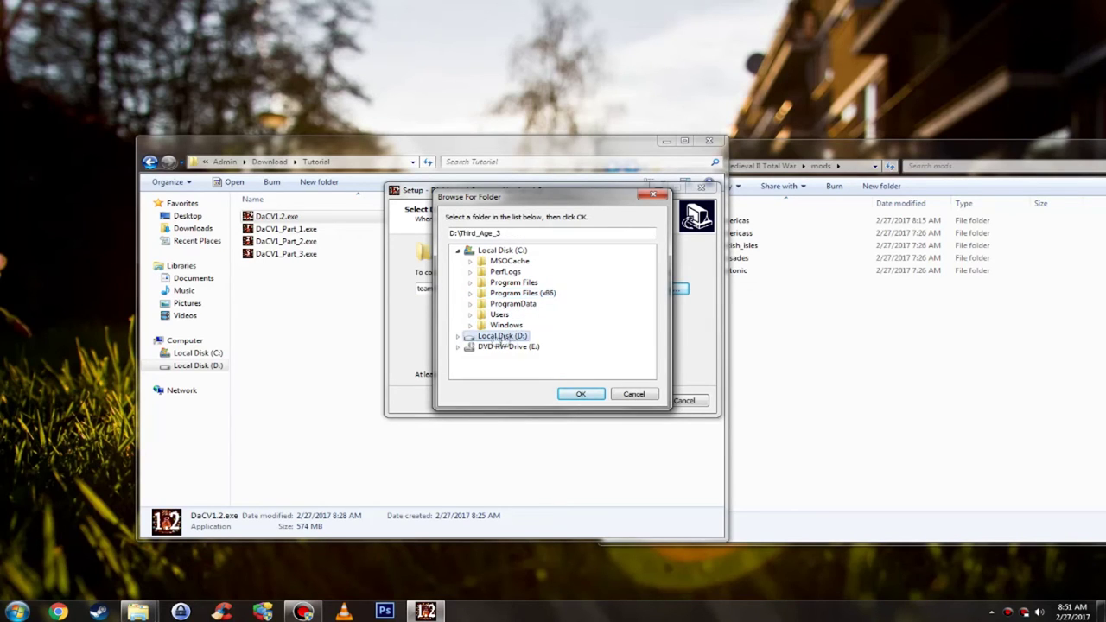
{"action": "left_click", "coordinate": [458, 340]}
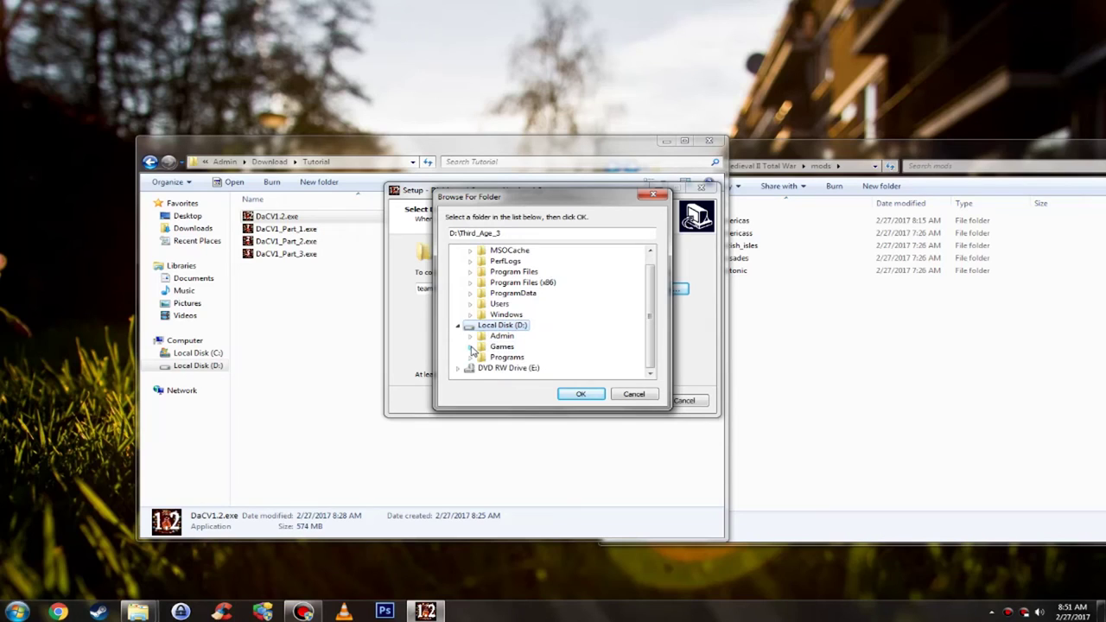
{"action": "left_click", "coordinate": [471, 347]}
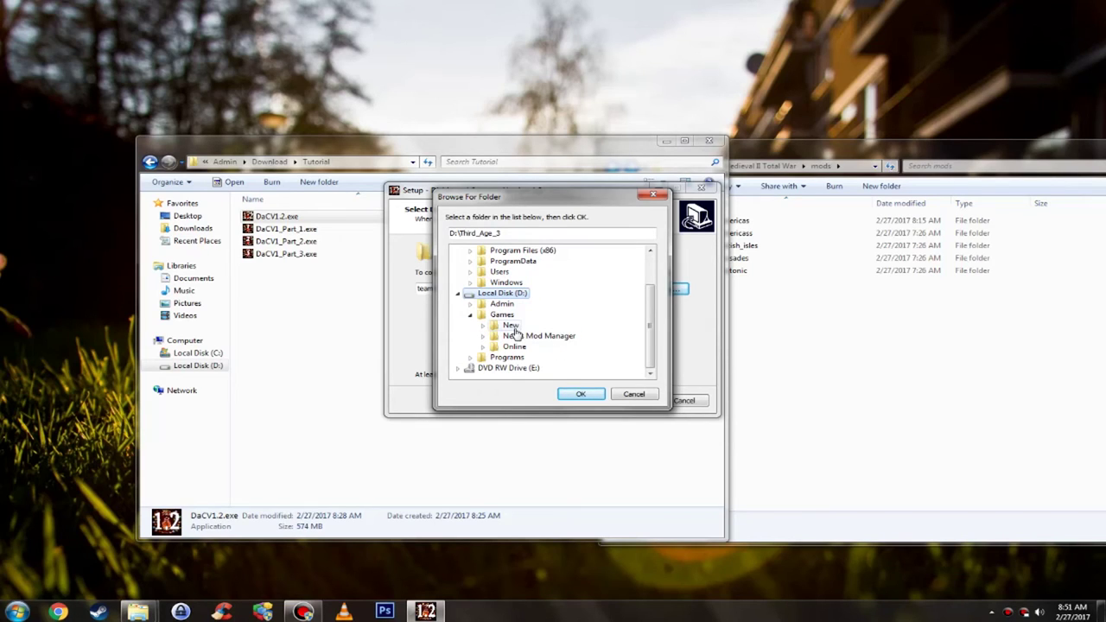
{"action": "left_click", "coordinate": [483, 347]}
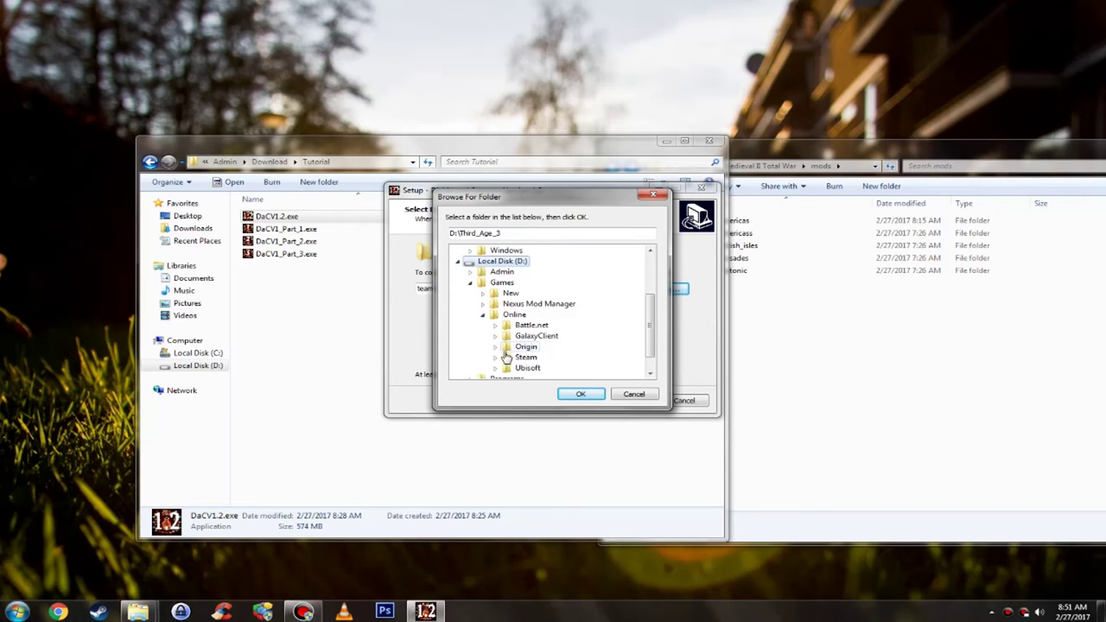
{"action": "left_click", "coordinate": [495, 346]}
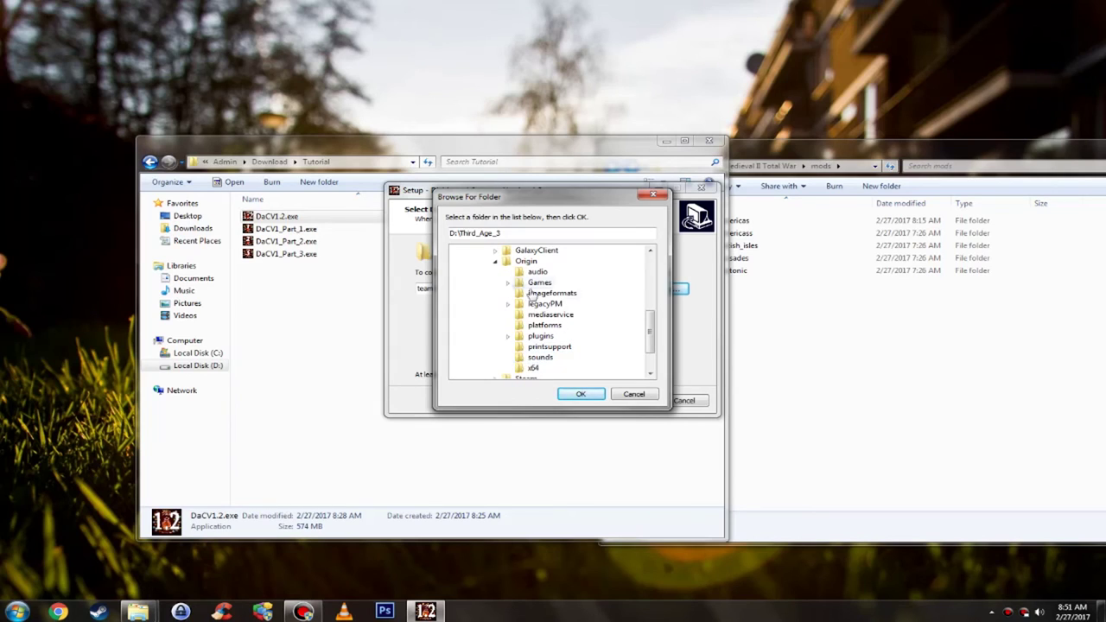
{"action": "left_click", "coordinate": [495, 261]}
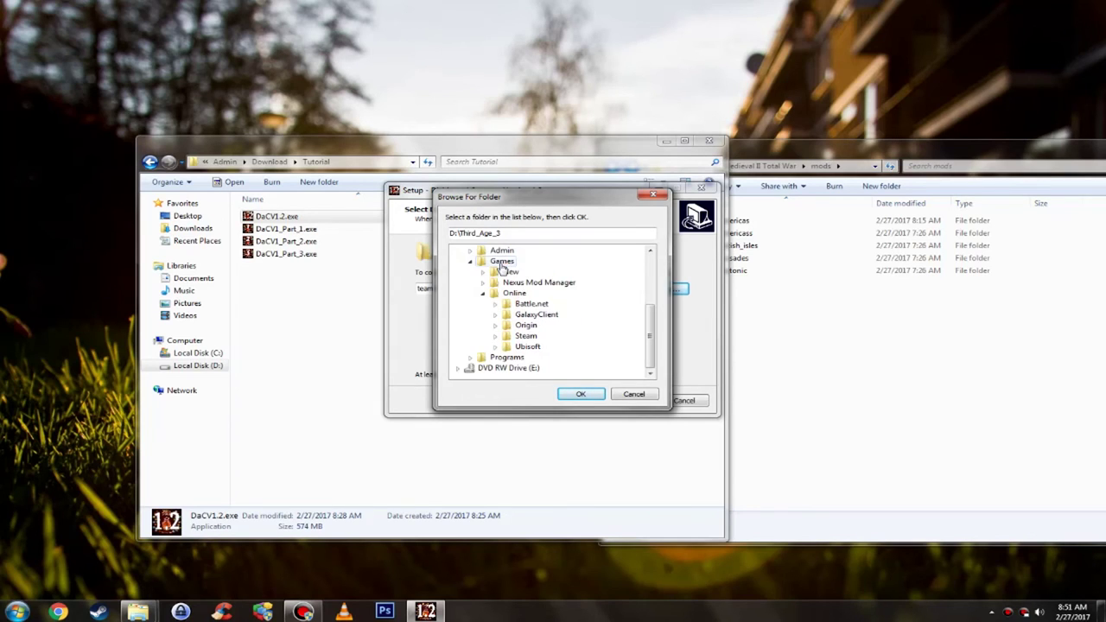
{"action": "left_click", "coordinate": [495, 336]}
Set the Version 1.2 destination to the americas folder under steamapps\common\Medieval II Total War\mods.
{"action": "scroll", "coordinate": [545, 344], "scroll_direction": "down", "scroll_amount": 4}
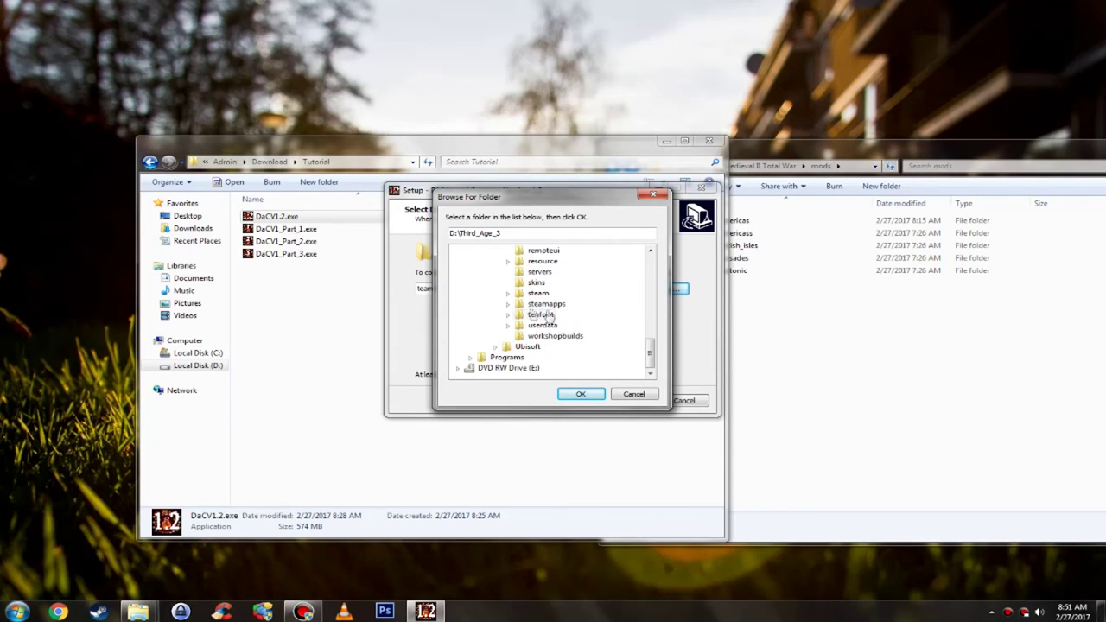
{"action": "left_click", "coordinate": [508, 304]}
{"action": "left_click", "coordinate": [520, 314]}
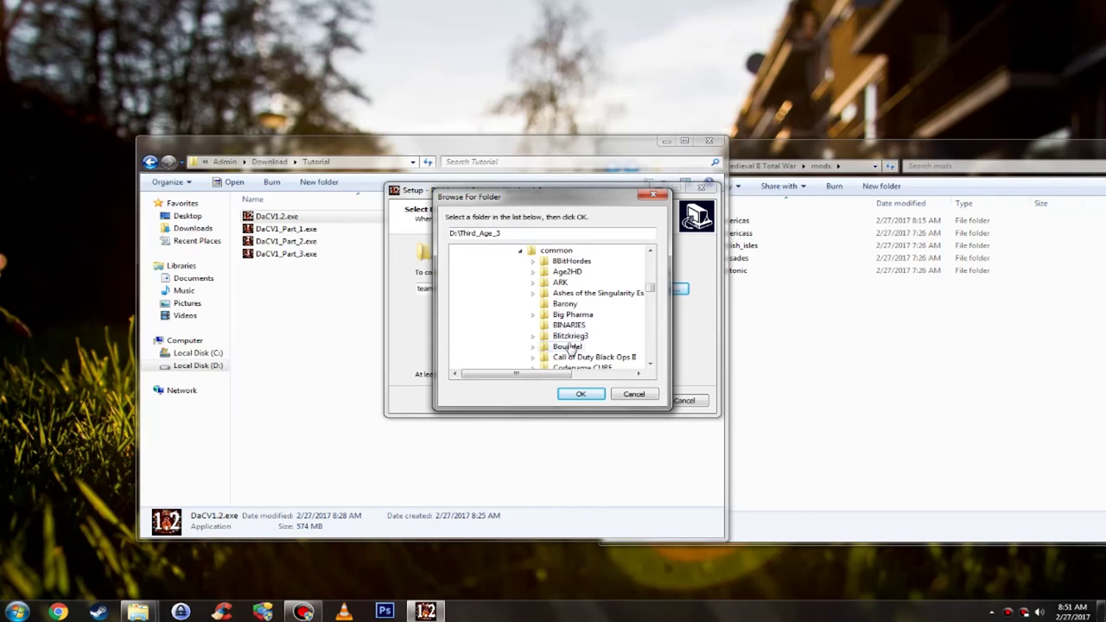
{"action": "scroll", "coordinate": [570, 347], "scroll_direction": "down", "scroll_amount": 12}
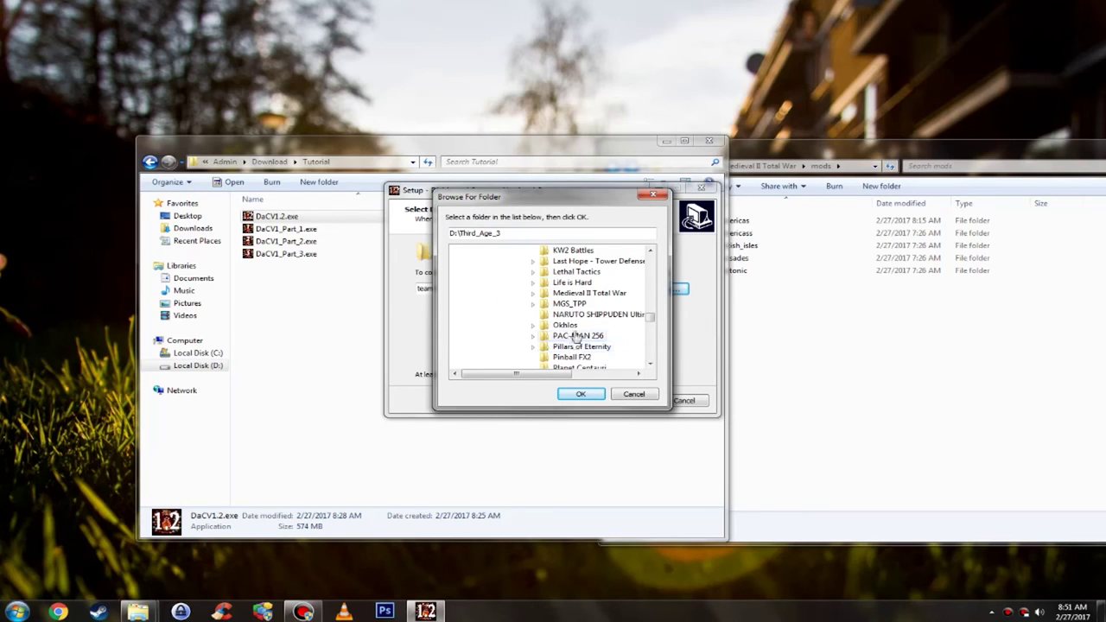
{"action": "left_click", "coordinate": [534, 293]}
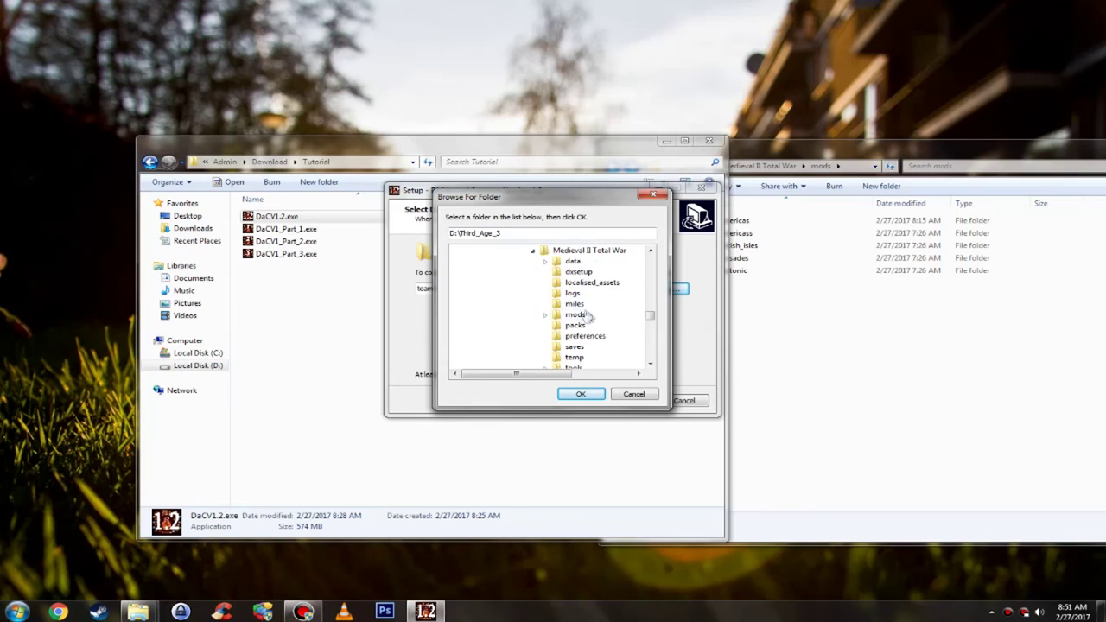
{"action": "left_click", "coordinate": [577, 315]}
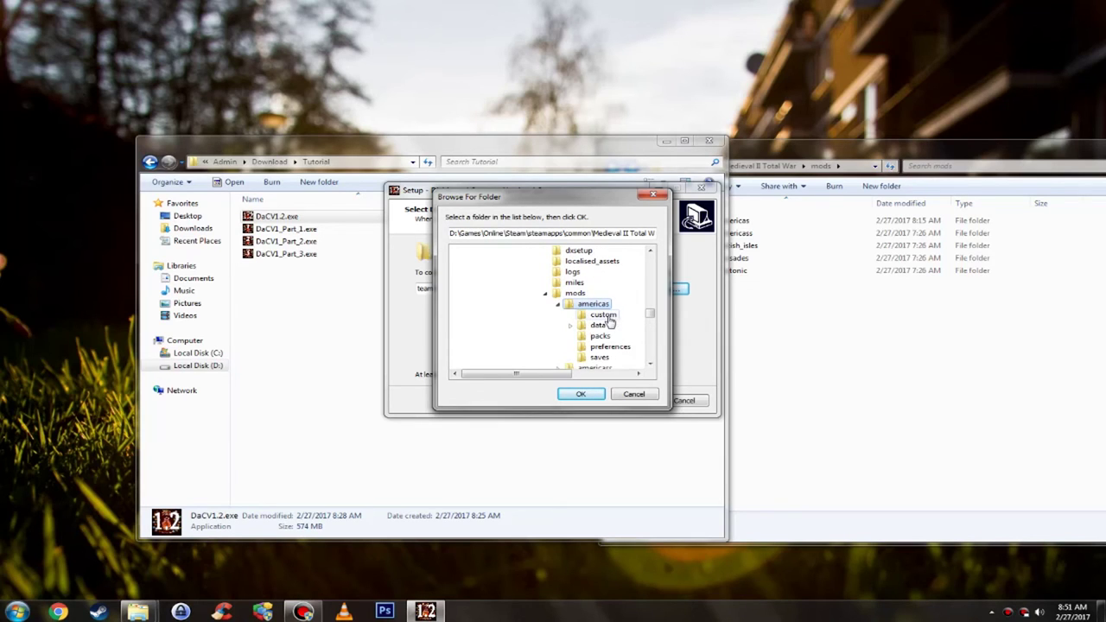
{"action": "left_click", "coordinate": [590, 396]}
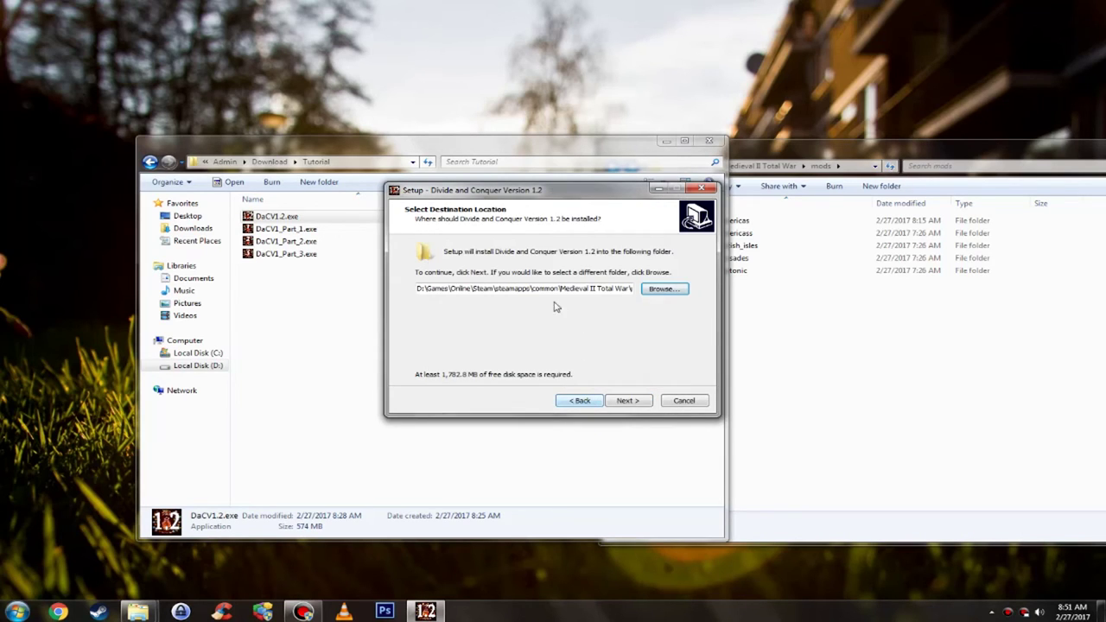
Remove Third_Age_3 from the end of the destination path so it ends at mods\americas.
{"action": "left_click_drag", "start_coordinate": [560, 290], "coordinate": [694, 323]}
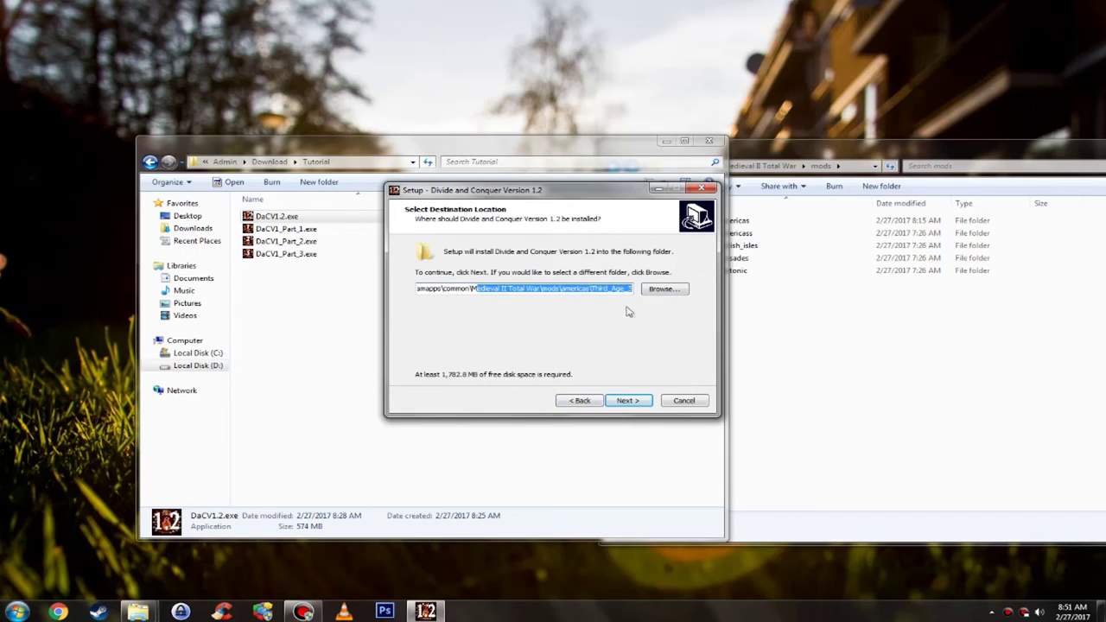
{"action": "left_click", "coordinate": [594, 291]}
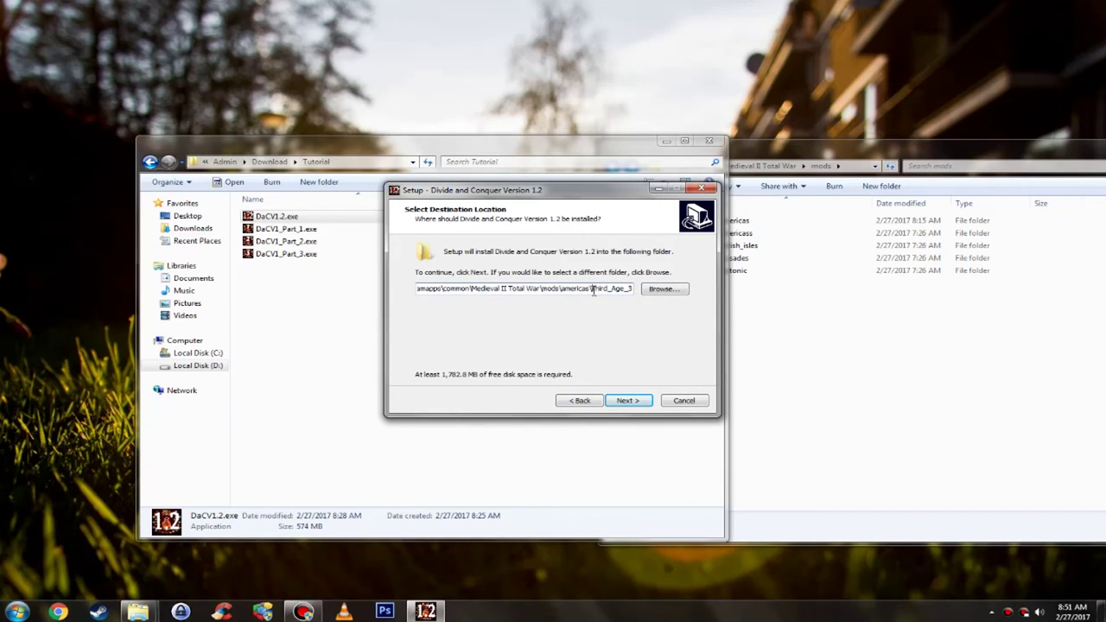
{"action": "left_click_drag", "start_coordinate": [593, 291], "coordinate": [642, 303]}
{"action": "key", "text": "BackSpace"}
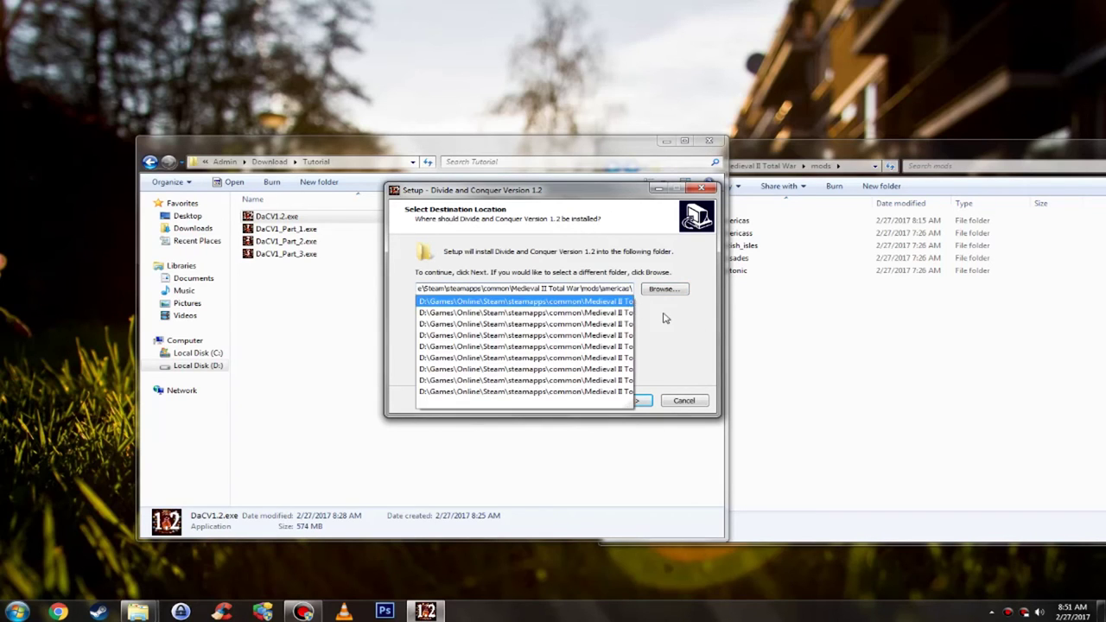
{"action": "left_click", "coordinate": [665, 318]}
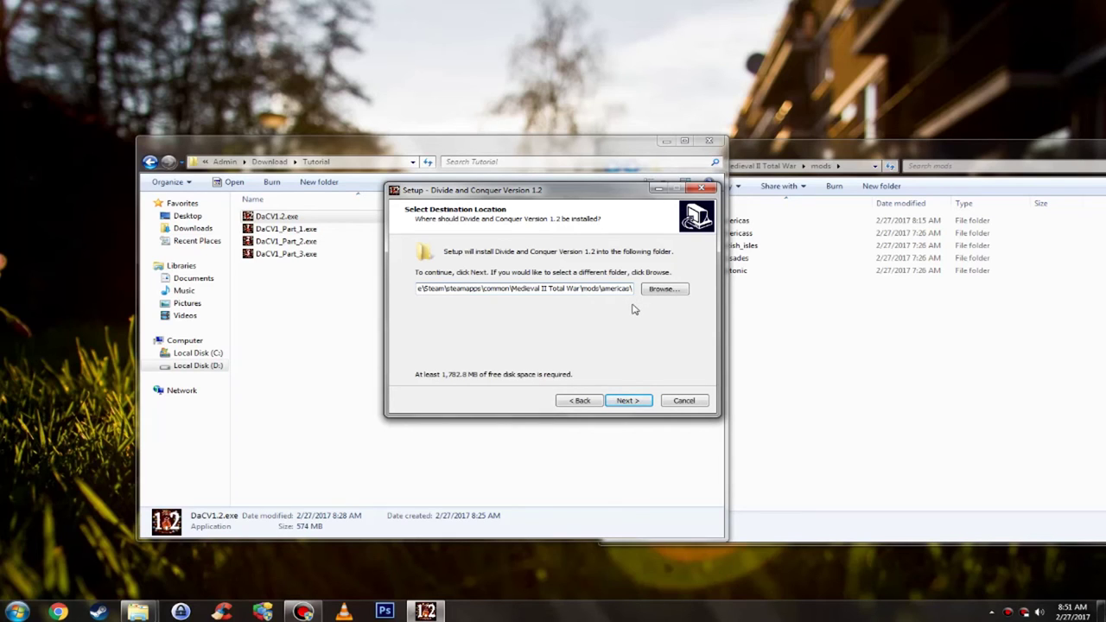
Recheck and confirm mods\americas as the destination, and start installing Version 1.2 into that existing folder.
{"action": "left_click", "coordinate": [664, 289]}
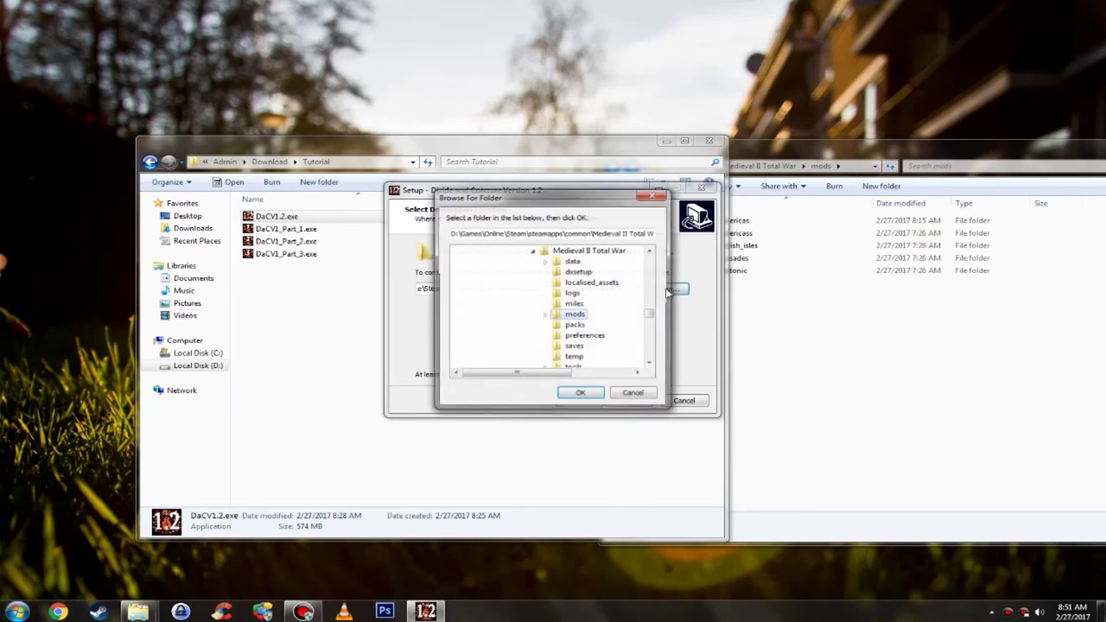
{"action": "left_click_drag", "start_coordinate": [642, 234], "coordinate": [680, 239]}
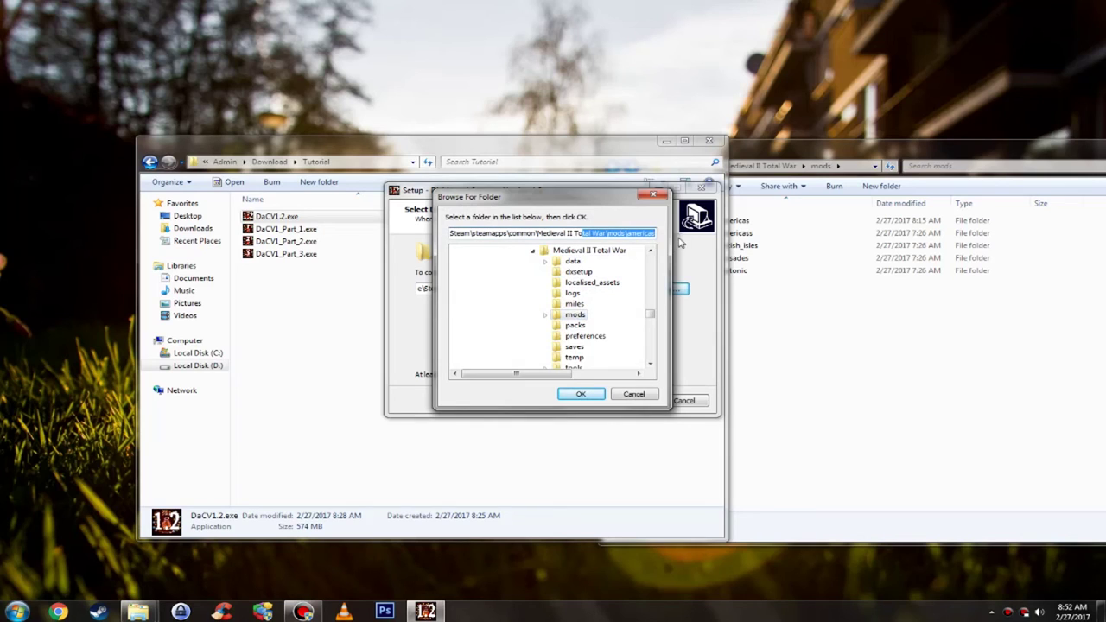
{"action": "left_click", "coordinate": [596, 396]}
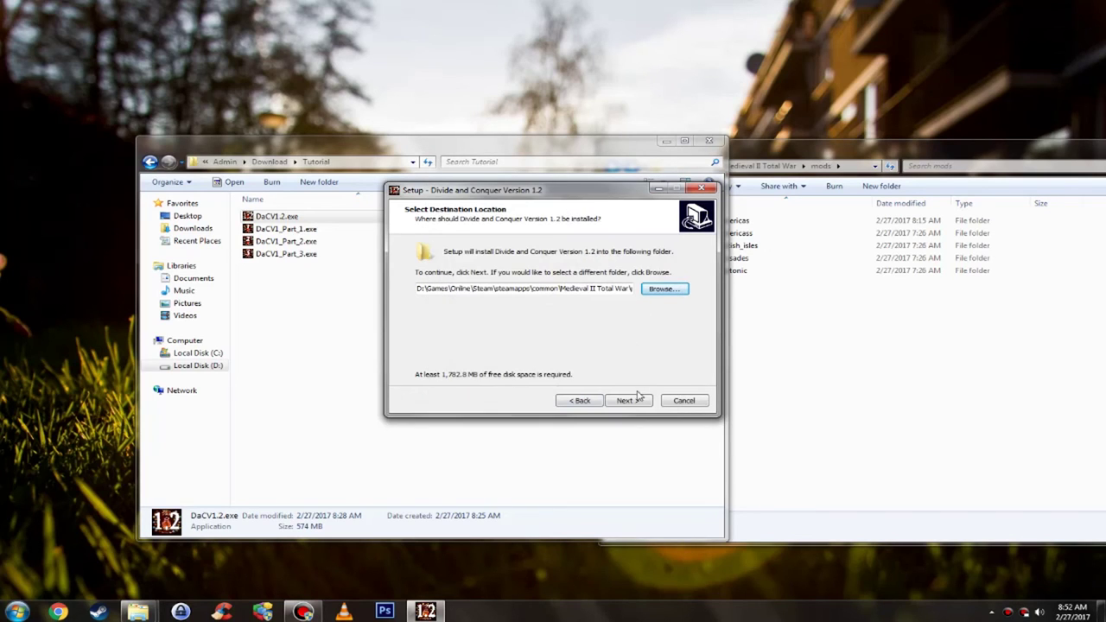
{"action": "left_click_drag", "start_coordinate": [610, 288], "coordinate": [652, 308]}
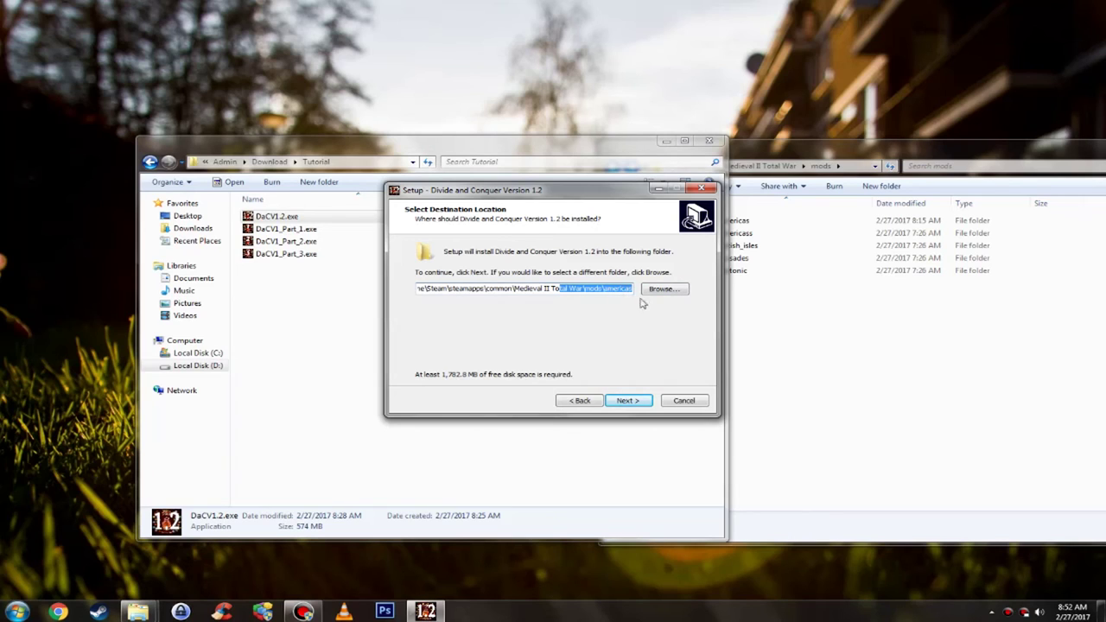
{"action": "left_click", "coordinate": [629, 401]}
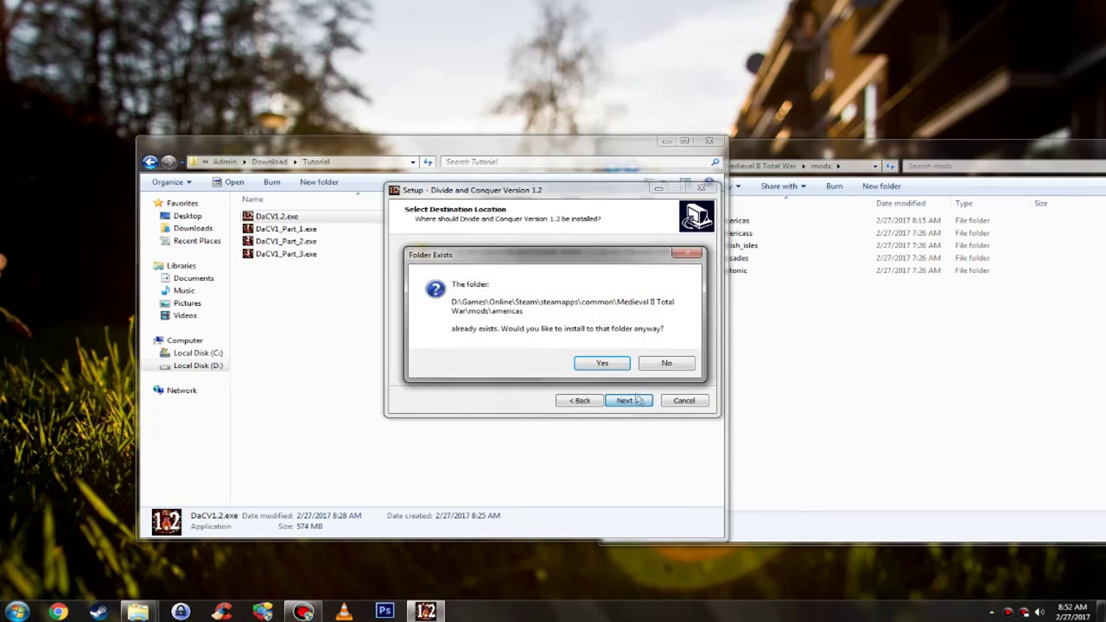
{"action": "left_click", "coordinate": [603, 363]}
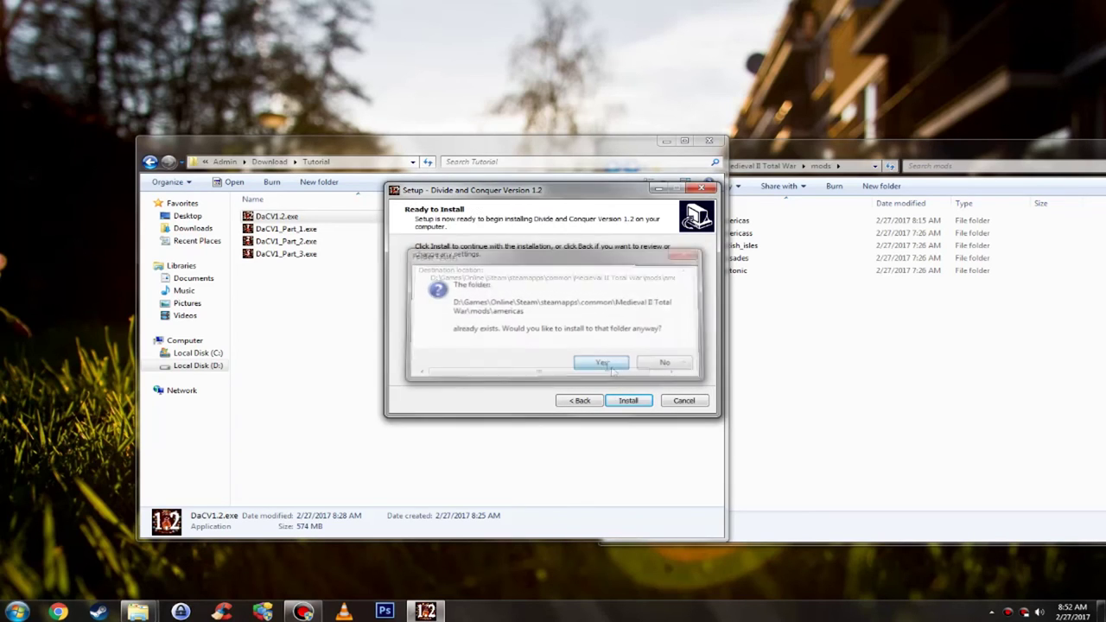
{"action": "left_click", "coordinate": [630, 401]}
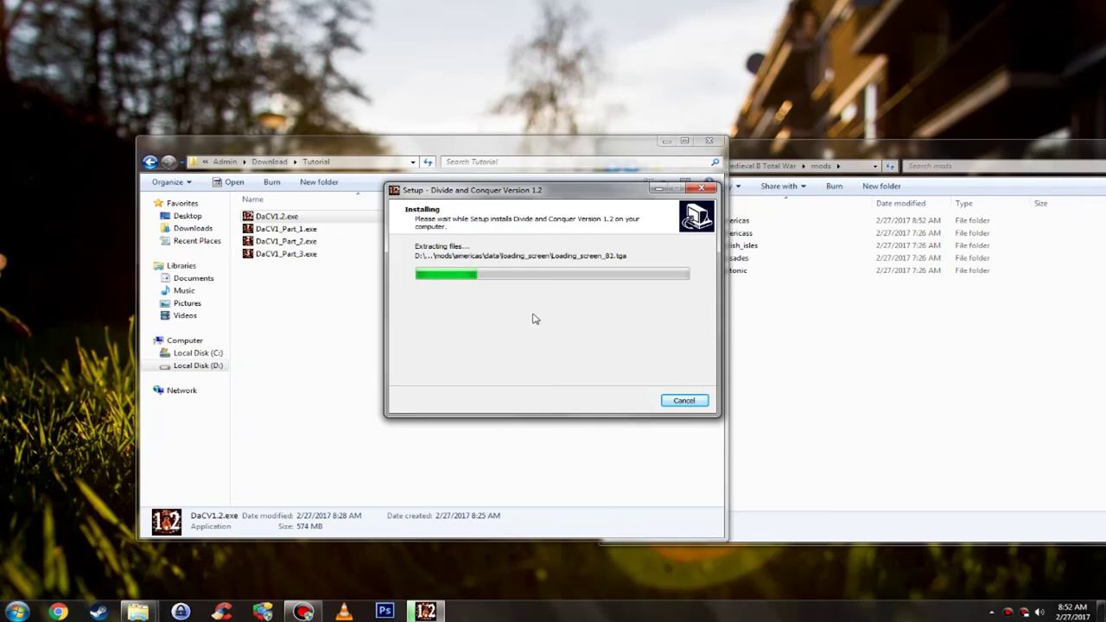
Examine the contents of the americas folder and its data subfolder during installation, and return to the mods folder.
{"action": "left_click", "coordinate": [893, 300]}
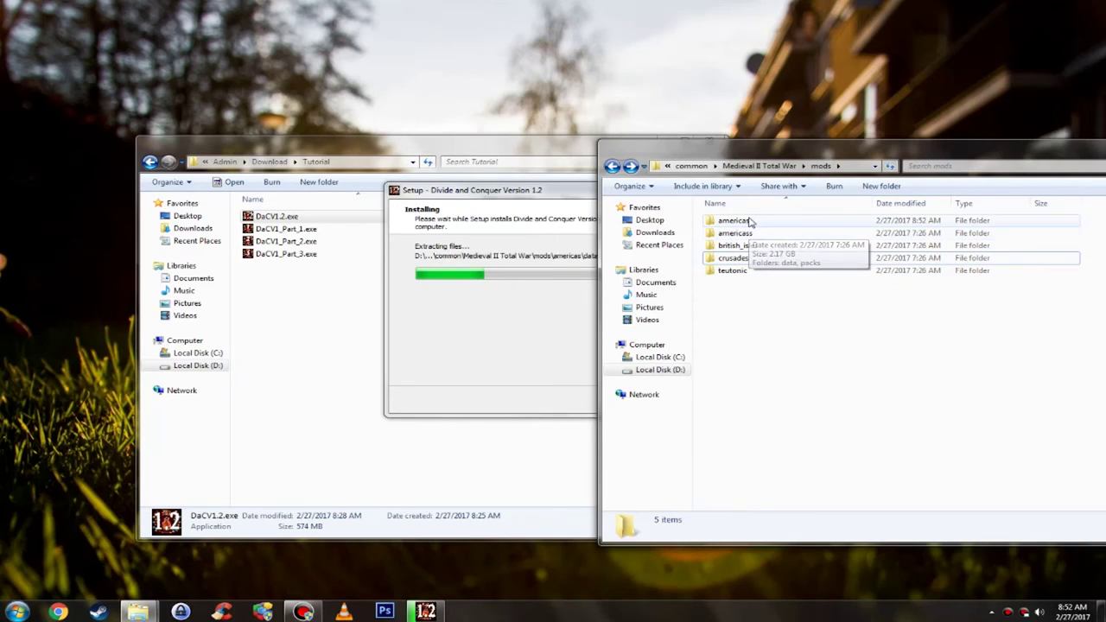
{"action": "double_click", "coordinate": [734, 220]}
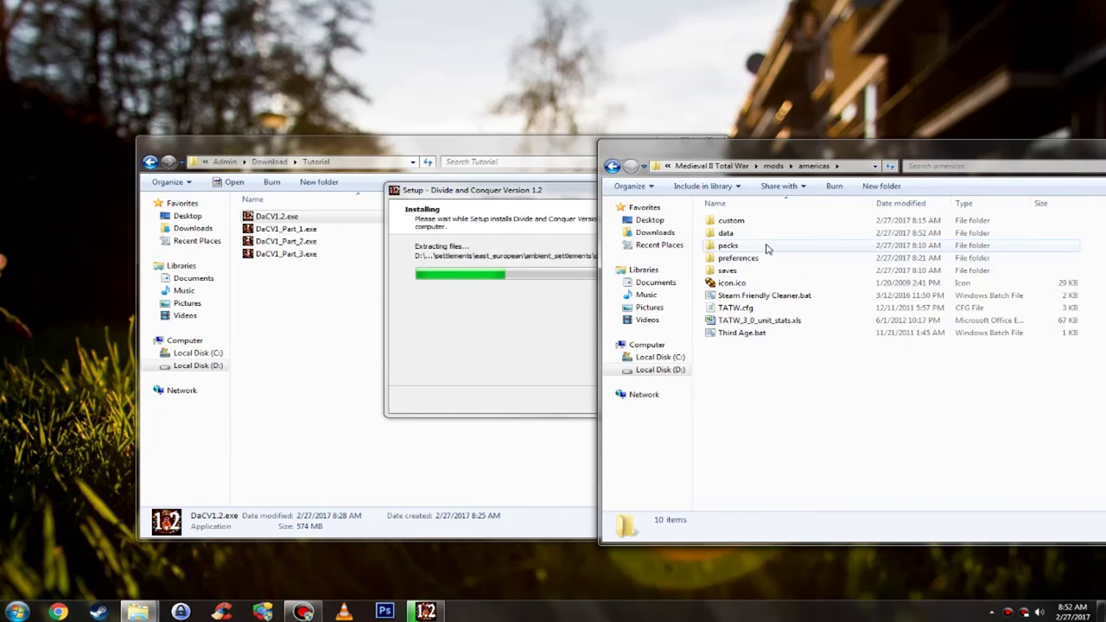
{"action": "double_click", "coordinate": [741, 233]}
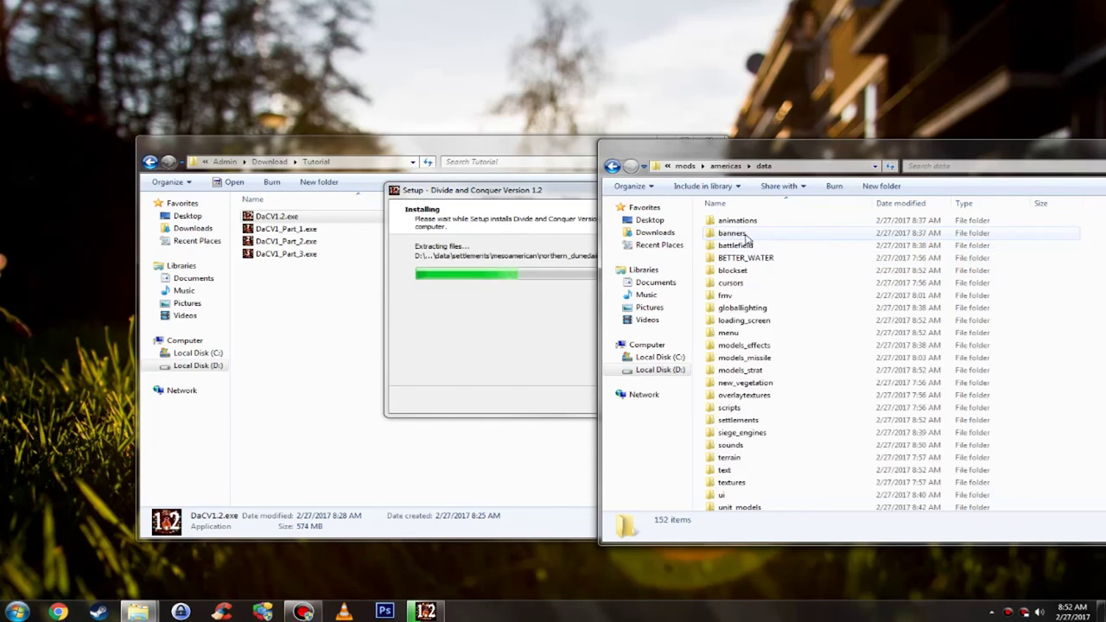
{"action": "scroll", "coordinate": [818, 370], "scroll_direction": "down", "scroll_amount": 4}
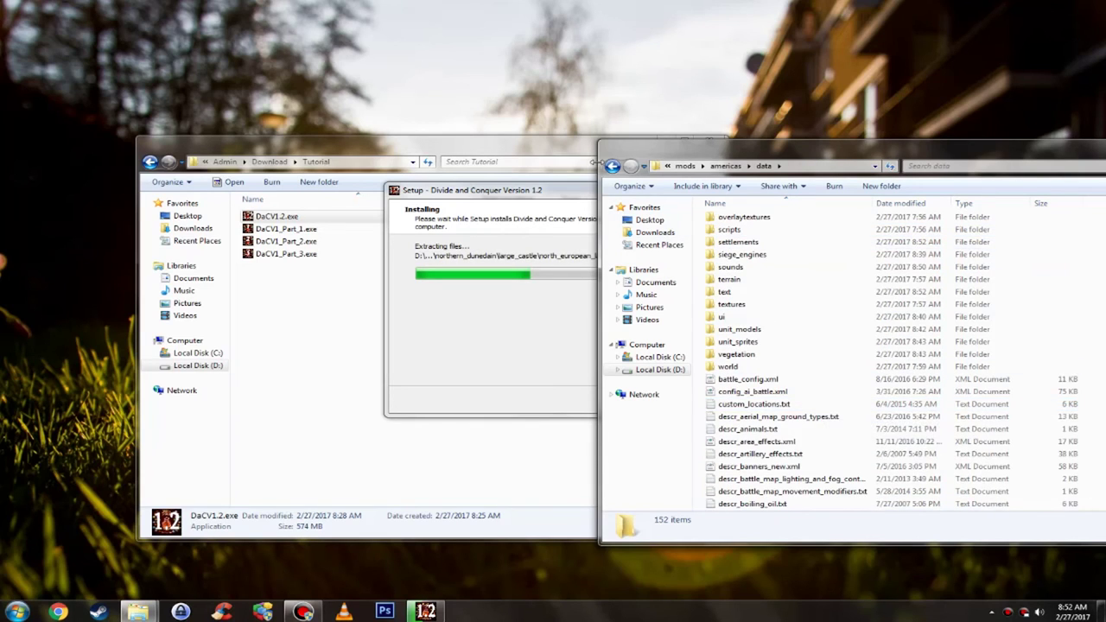
{"action": "left_click", "coordinate": [612, 166]}
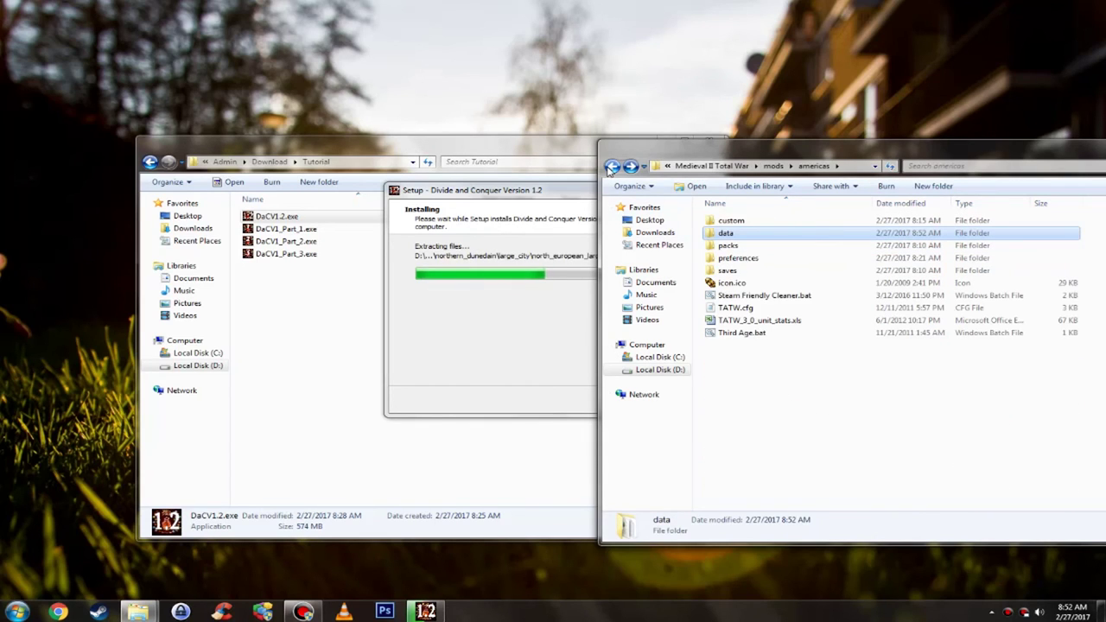
{"action": "left_click", "coordinate": [612, 166]}
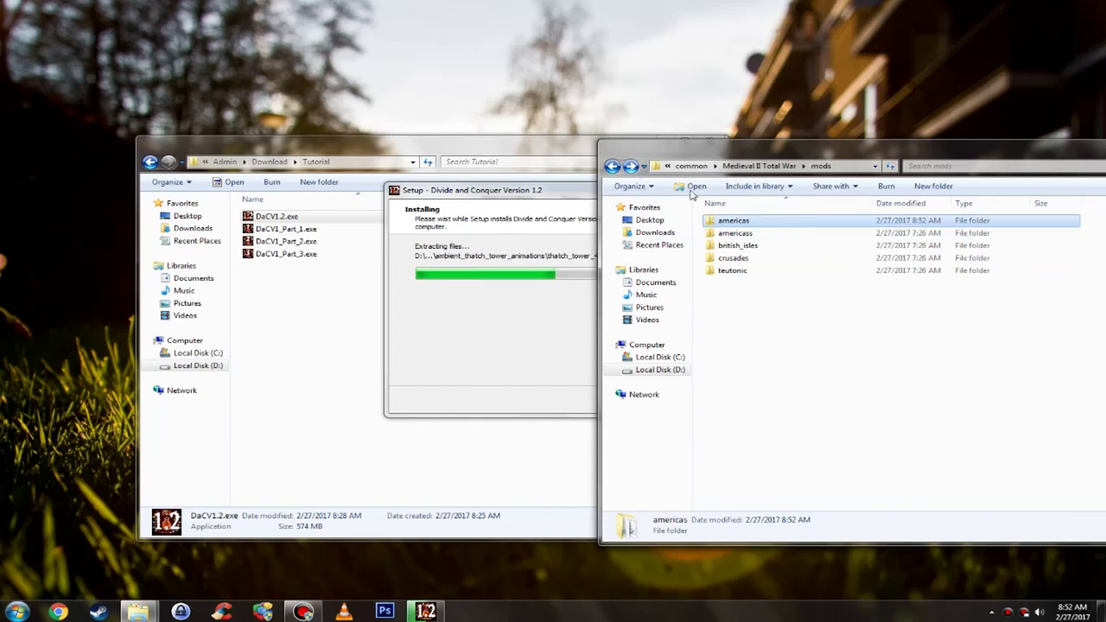
Finish the Version 1.2 setup wizard, switch to Steam and move its library window higher on the desktop.
{"action": "left_click", "coordinate": [482, 346]}
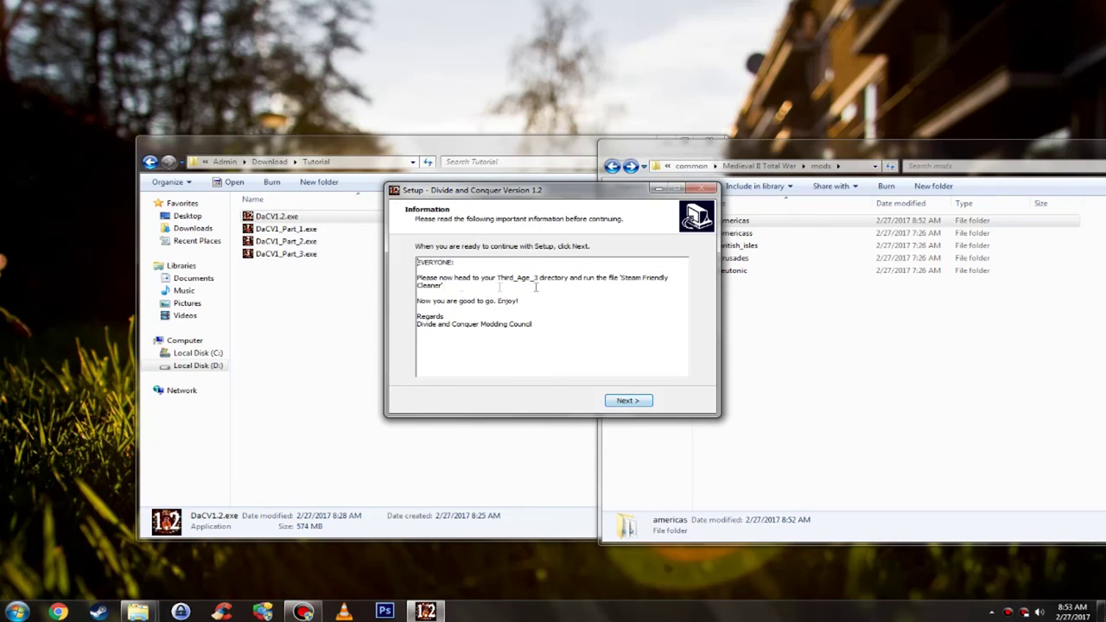
{"action": "left_click", "coordinate": [629, 400]}
{"action": "left_click", "coordinate": [628, 400]}
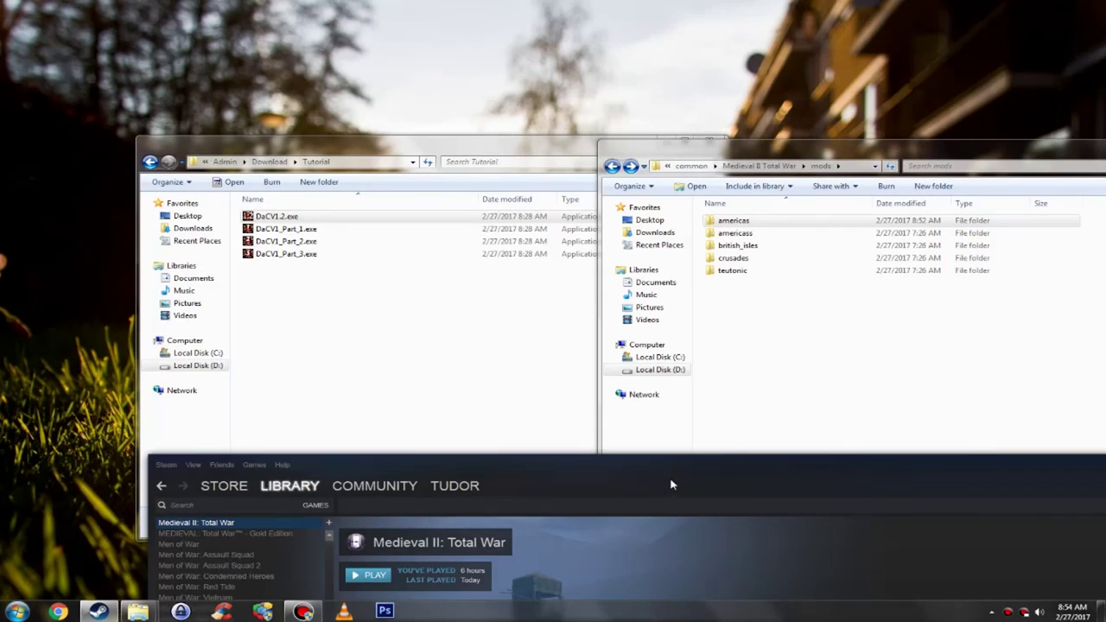
{"action": "left_click_drag", "start_coordinate": [671, 484], "coordinate": [647, 448]}
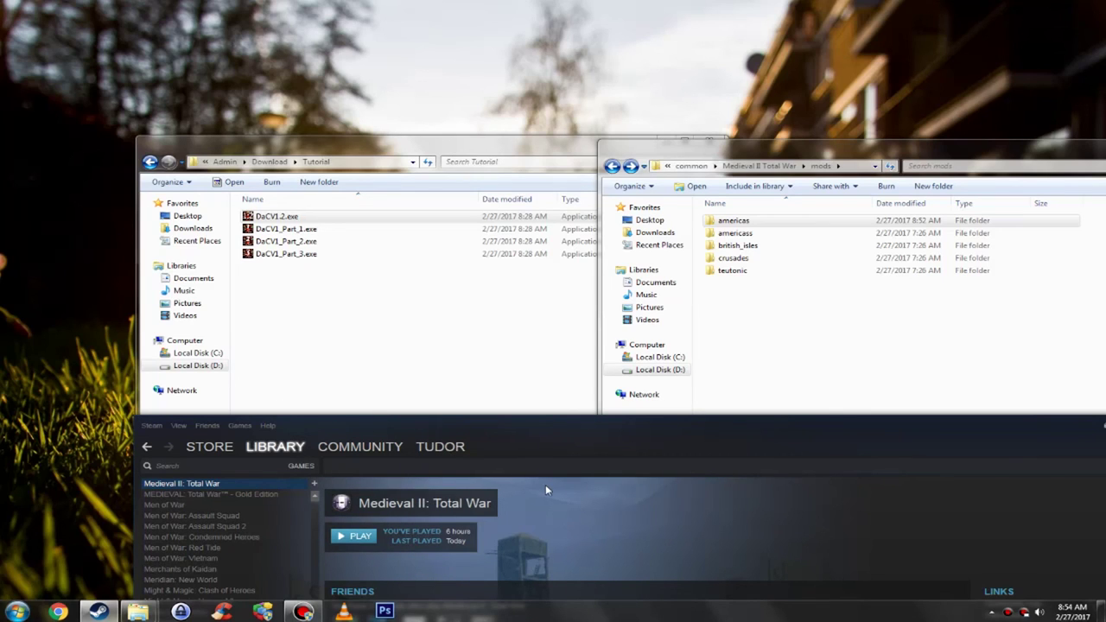
Launch Medieval II: Total War from the Steam library using the Medieval II: Total War Americas option.
{"action": "mouse_move", "coordinate": [354, 448]}
{"action": "left_click", "coordinate": [359, 537]}
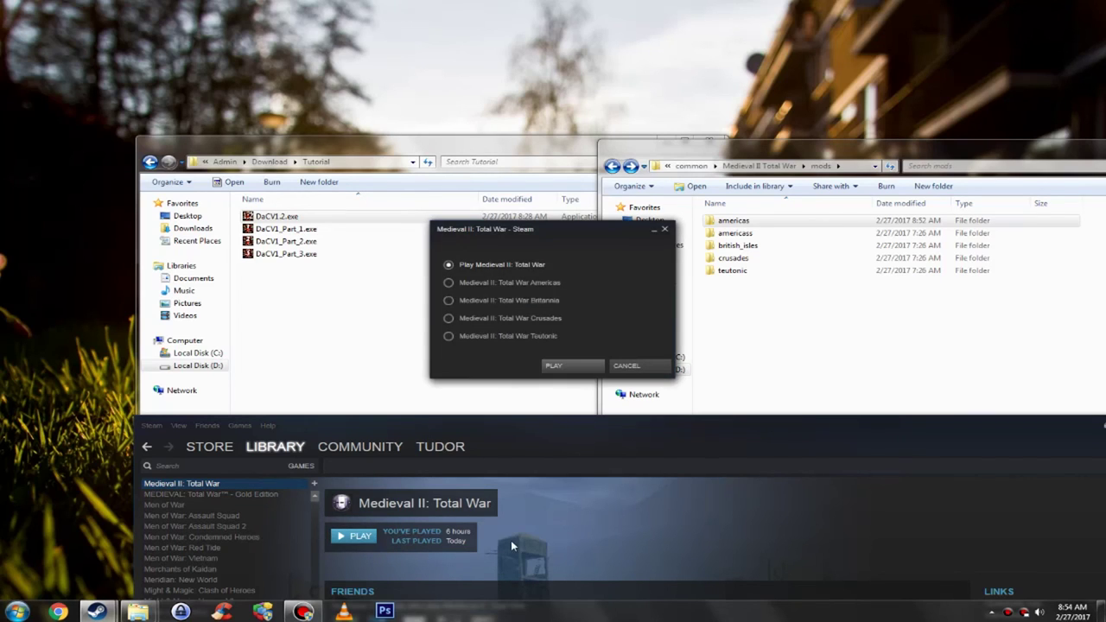
{"action": "left_click", "coordinate": [480, 286]}
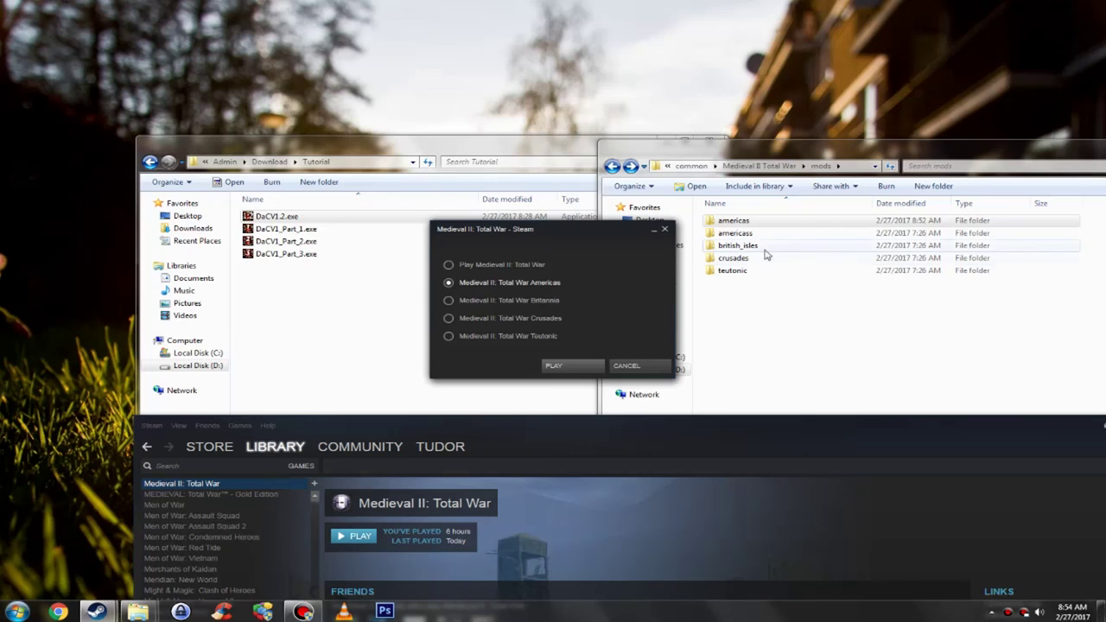
{"action": "left_click", "coordinate": [557, 366]}
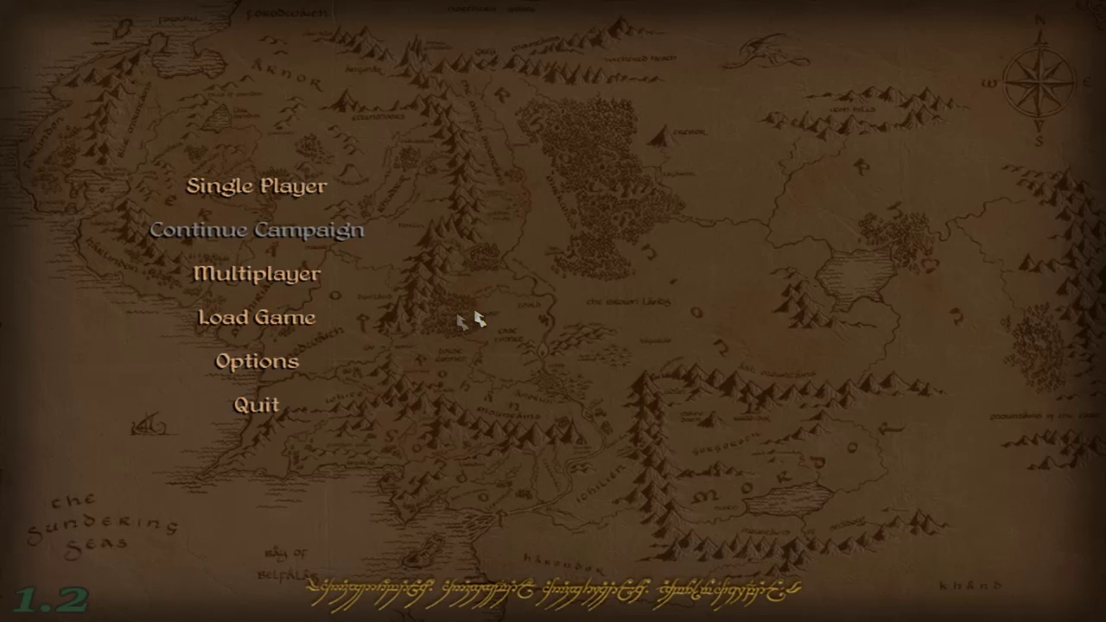
Set up a single-player custom battle on the Fords of Isen map and proceed to faction selection.
{"action": "left_click", "coordinate": [328, 213]}
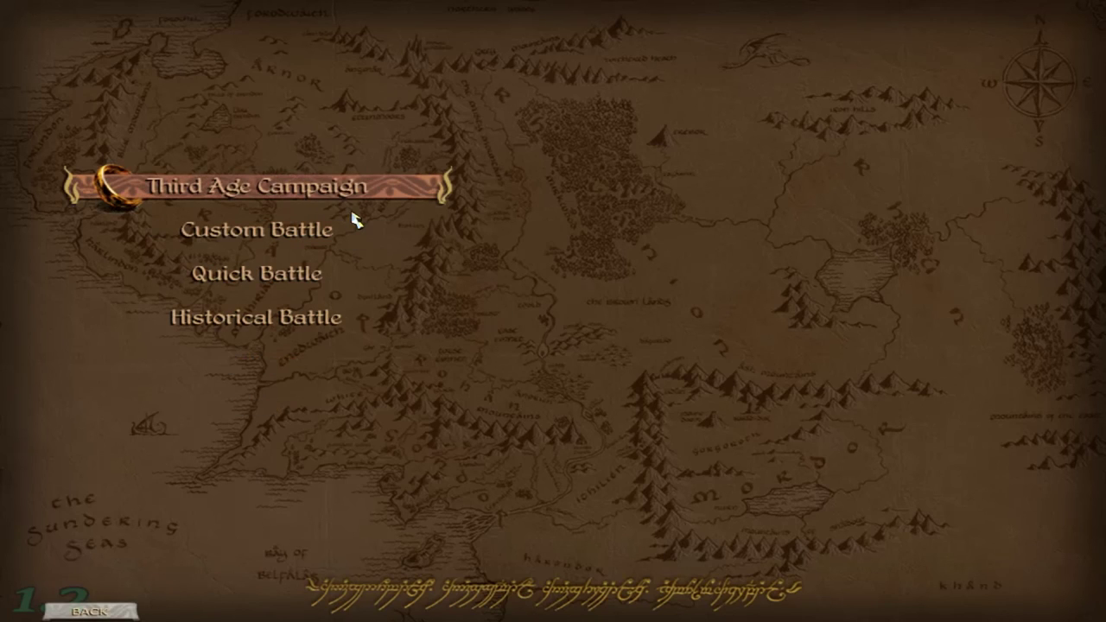
{"action": "left_click", "coordinate": [303, 241]}
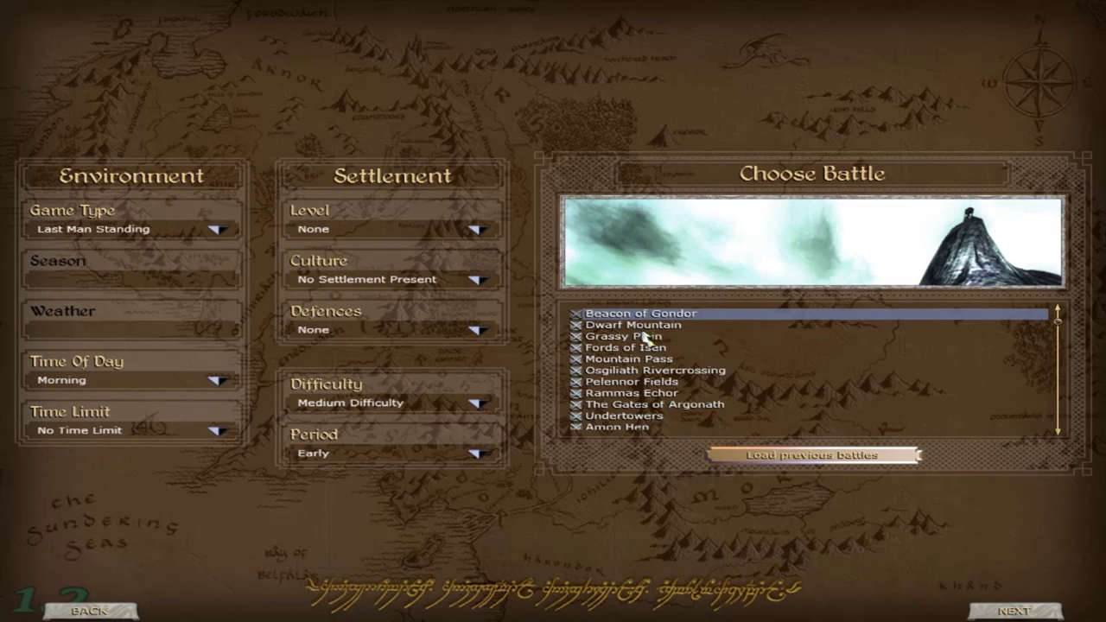
{"action": "left_click", "coordinate": [646, 337]}
{"action": "left_click", "coordinate": [648, 325]}
{"action": "left_click", "coordinate": [650, 337]}
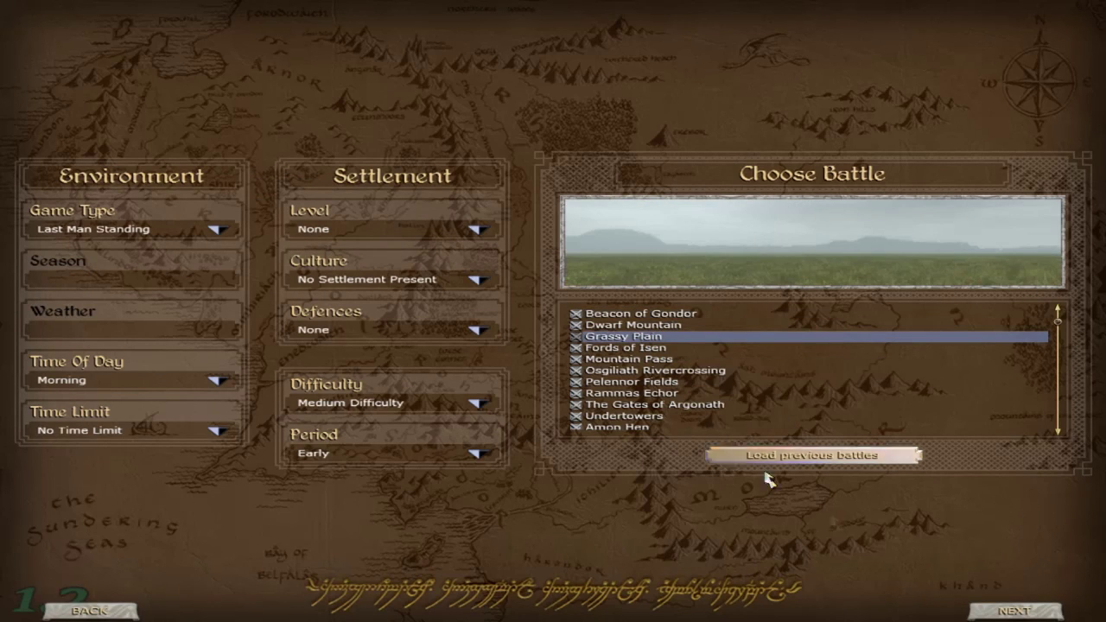
{"action": "left_click", "coordinate": [664, 349]}
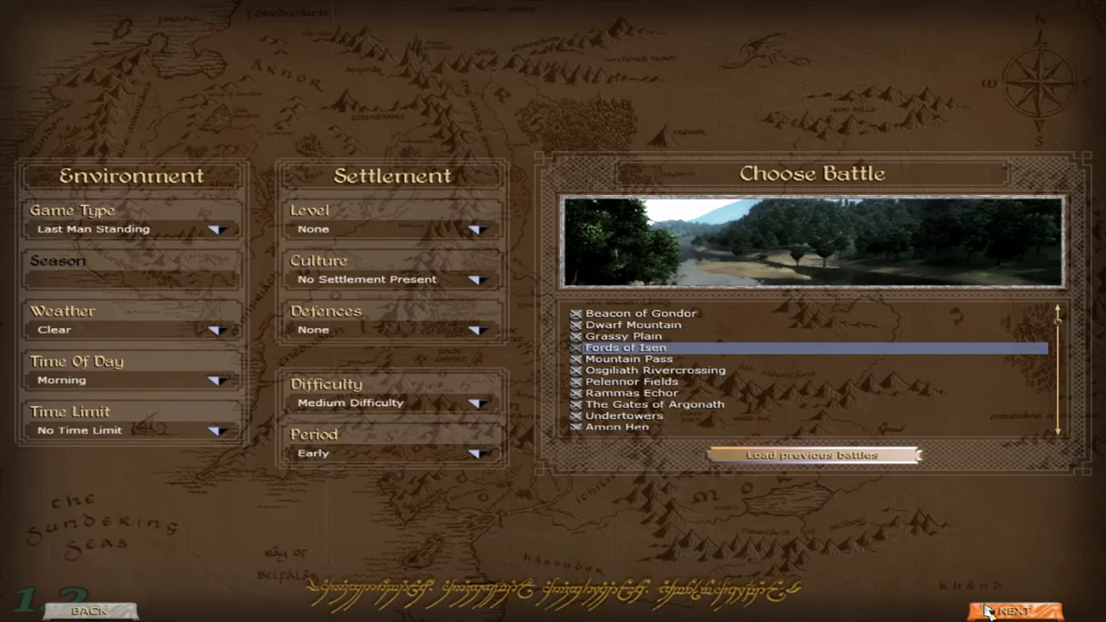
{"action": "left_click", "coordinate": [1011, 611]}
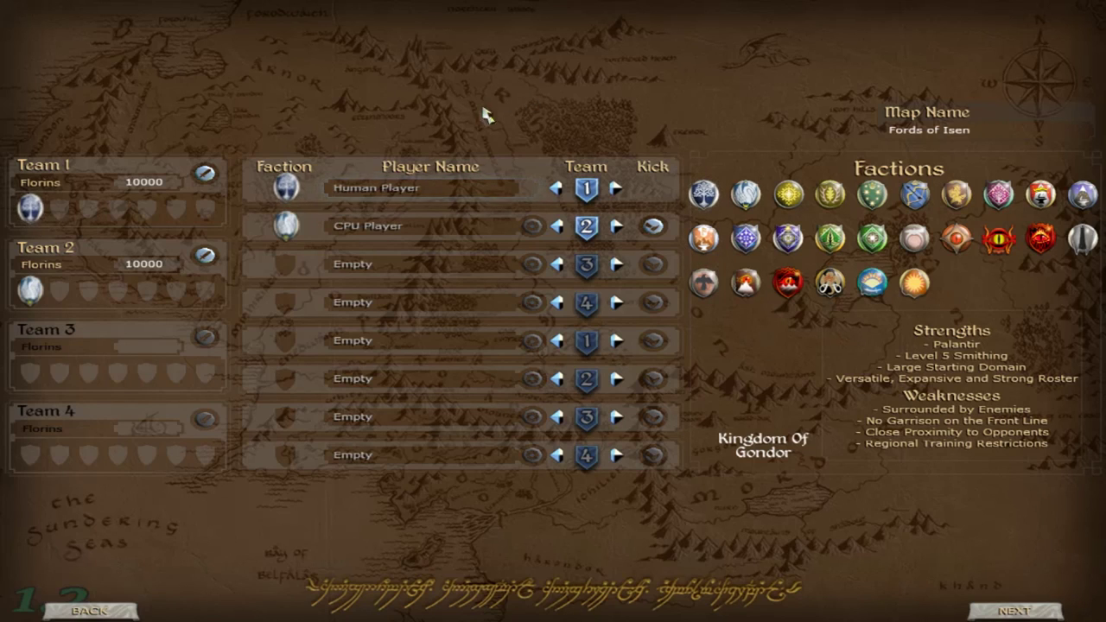
Assign the Easterlings of Rhûn to the CPU player on Team 2 and proceed to army selection.
{"action": "mouse_move", "coordinate": [32, 293]}
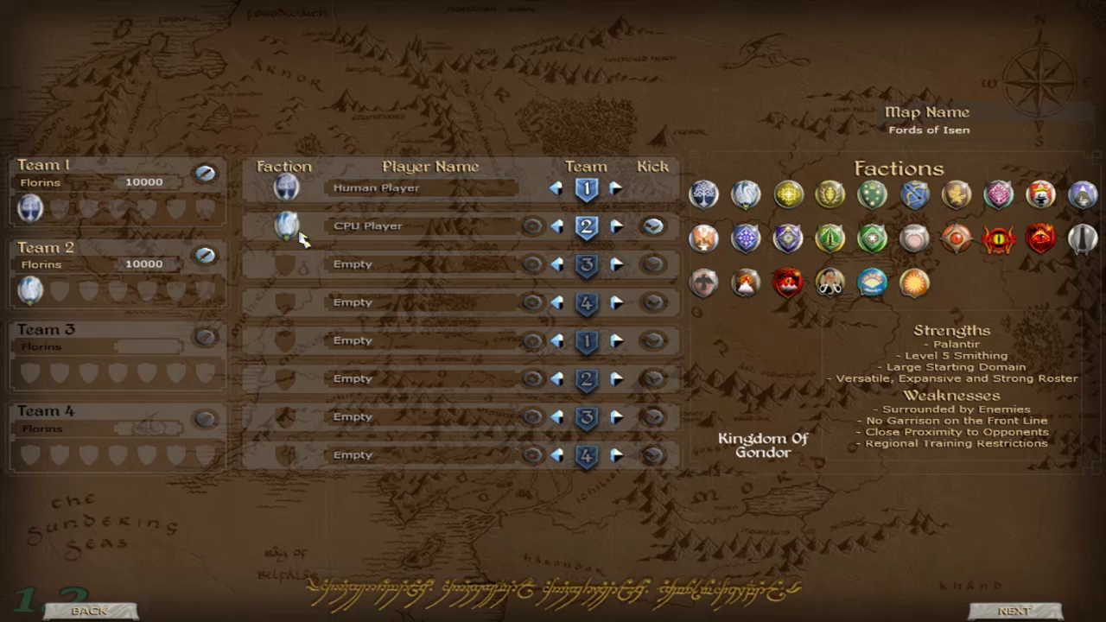
{"action": "left_click", "coordinate": [413, 229]}
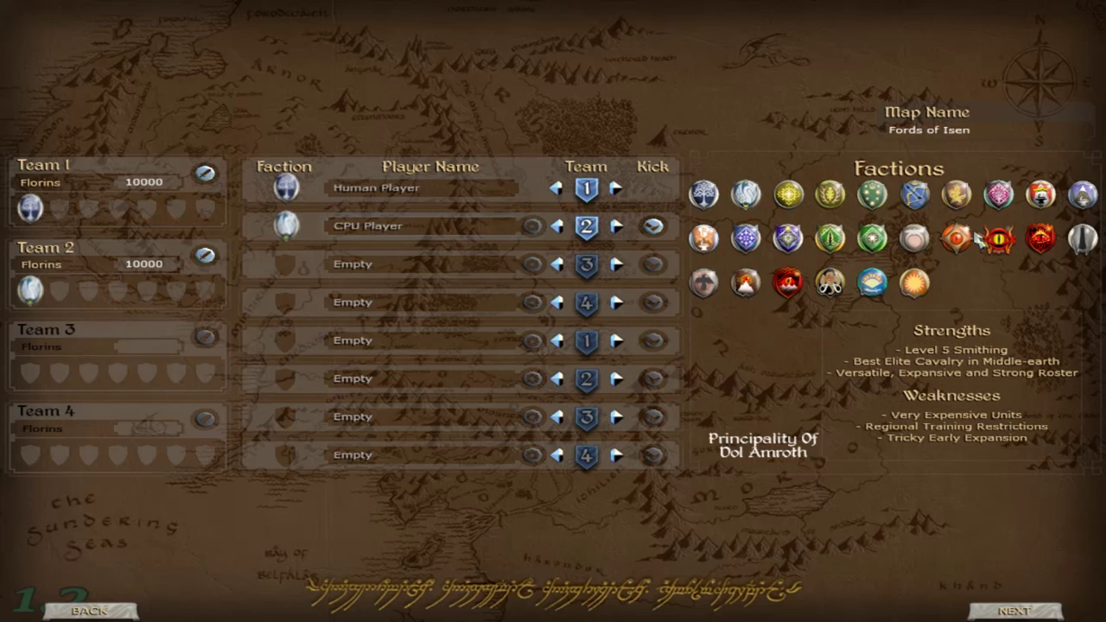
{"action": "left_click", "coordinate": [967, 241]}
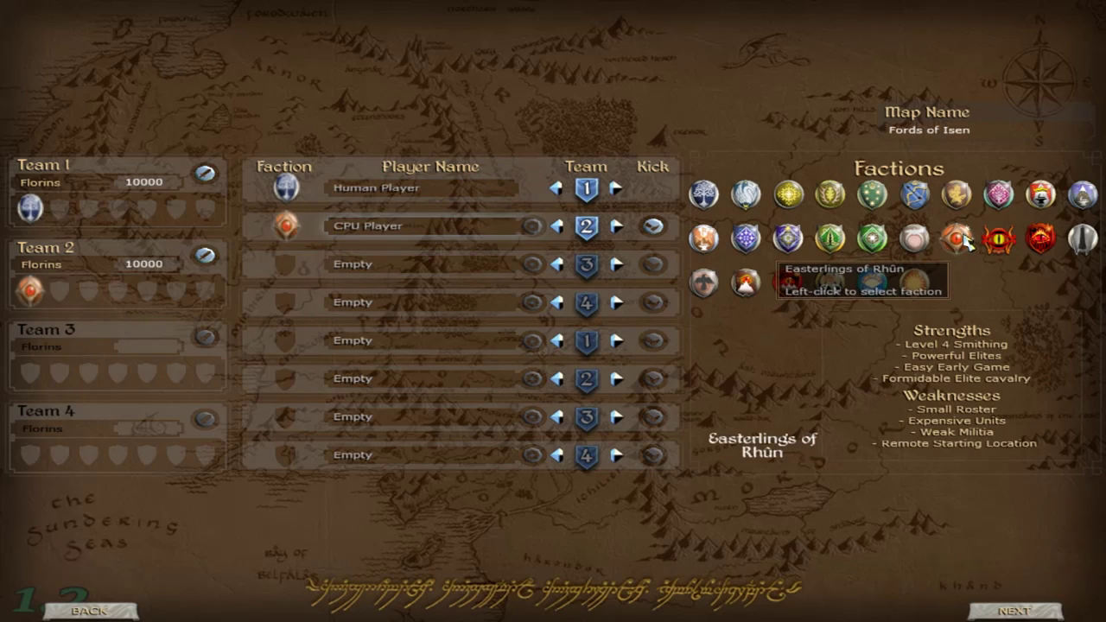
{"action": "left_click", "coordinate": [1011, 612]}
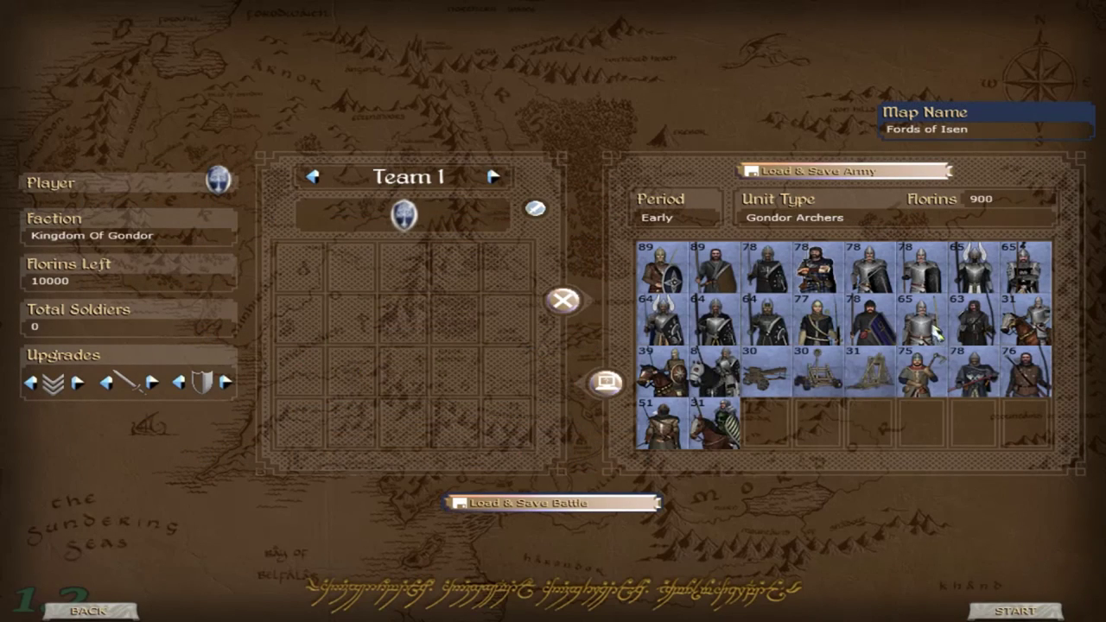
Let the computer choose the armies for Team 1 and Team 2, and load the custom battle.
{"action": "mouse_move", "coordinate": [984, 281]}
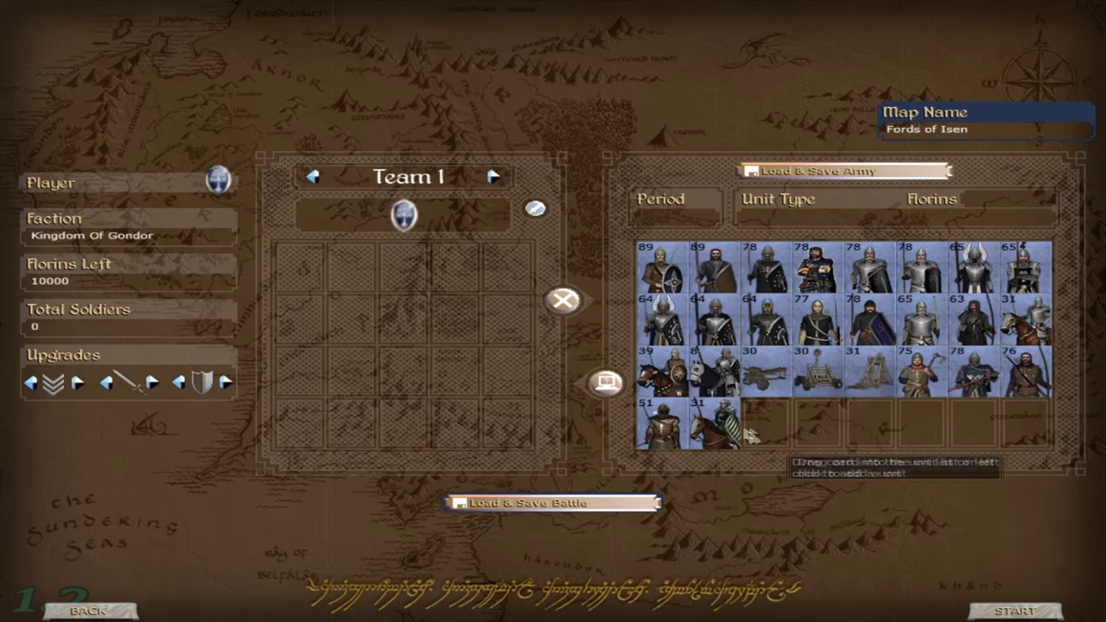
{"action": "mouse_move", "coordinate": [721, 434]}
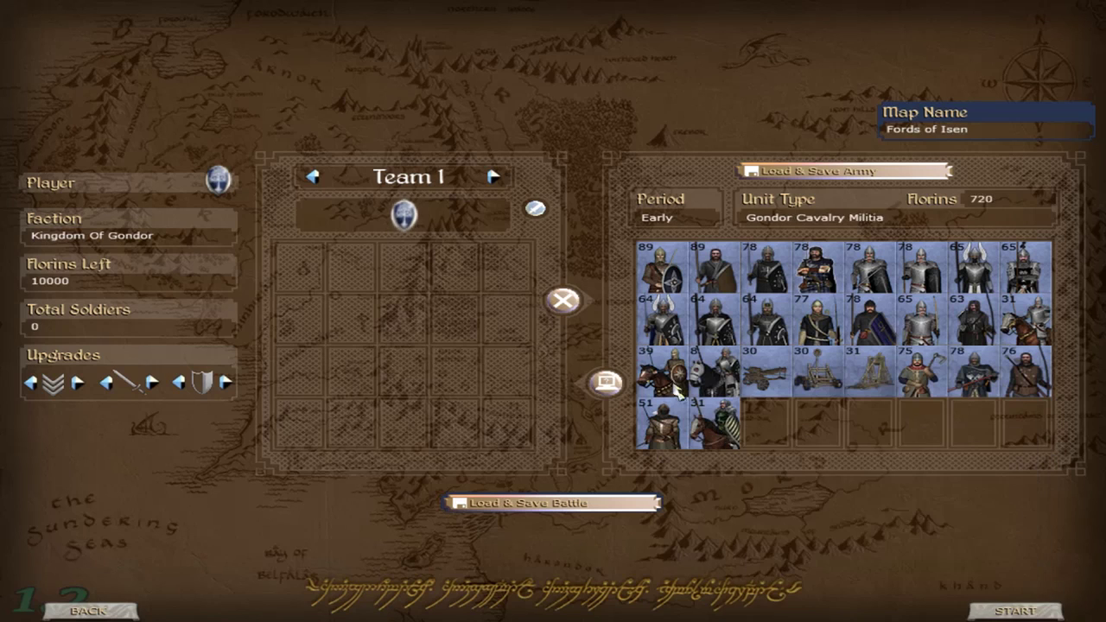
{"action": "left_click", "coordinate": [605, 380]}
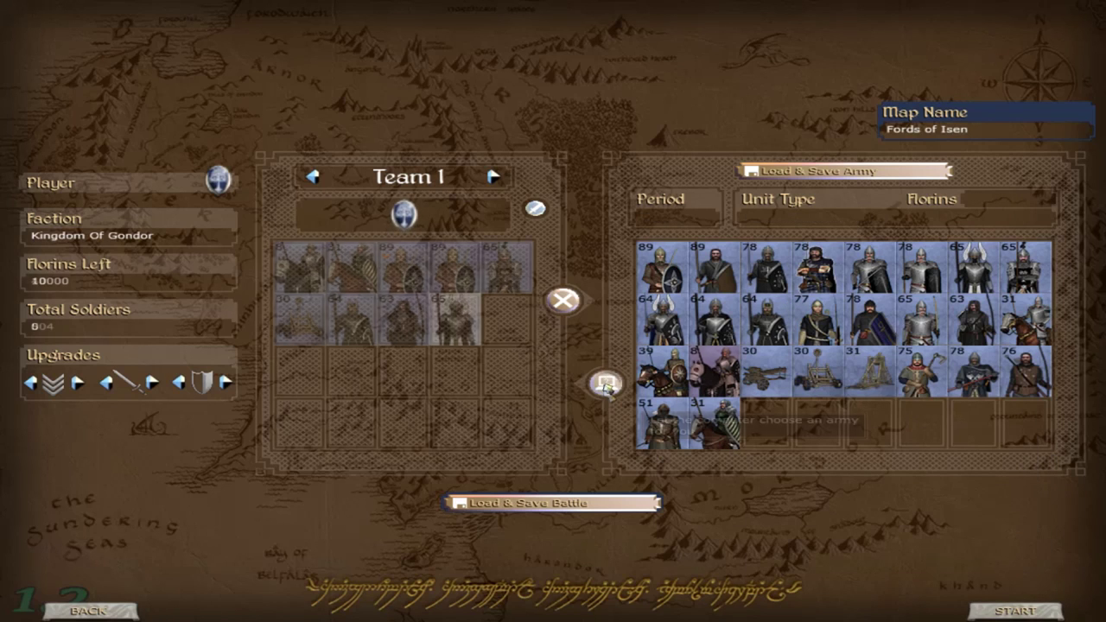
{"action": "left_click", "coordinate": [493, 177]}
{"action": "left_click", "coordinate": [607, 382]}
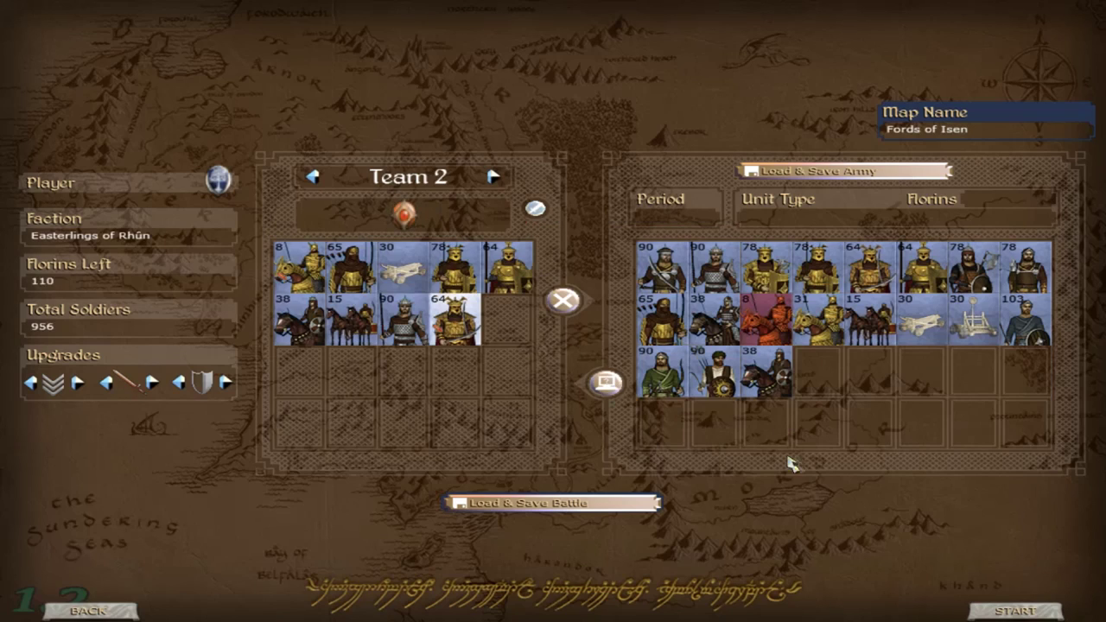
{"action": "left_click", "coordinate": [1015, 610]}
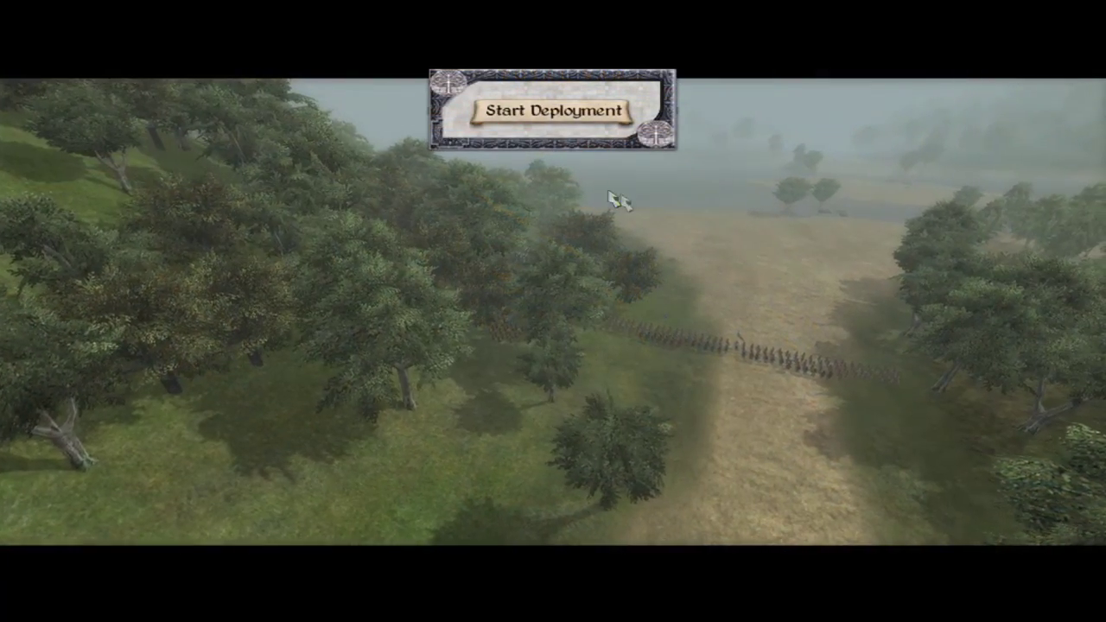
Enter the deployment phase, select a Gondor Militia unit to view it, and start the battle.
{"action": "left_click", "coordinate": [558, 112]}
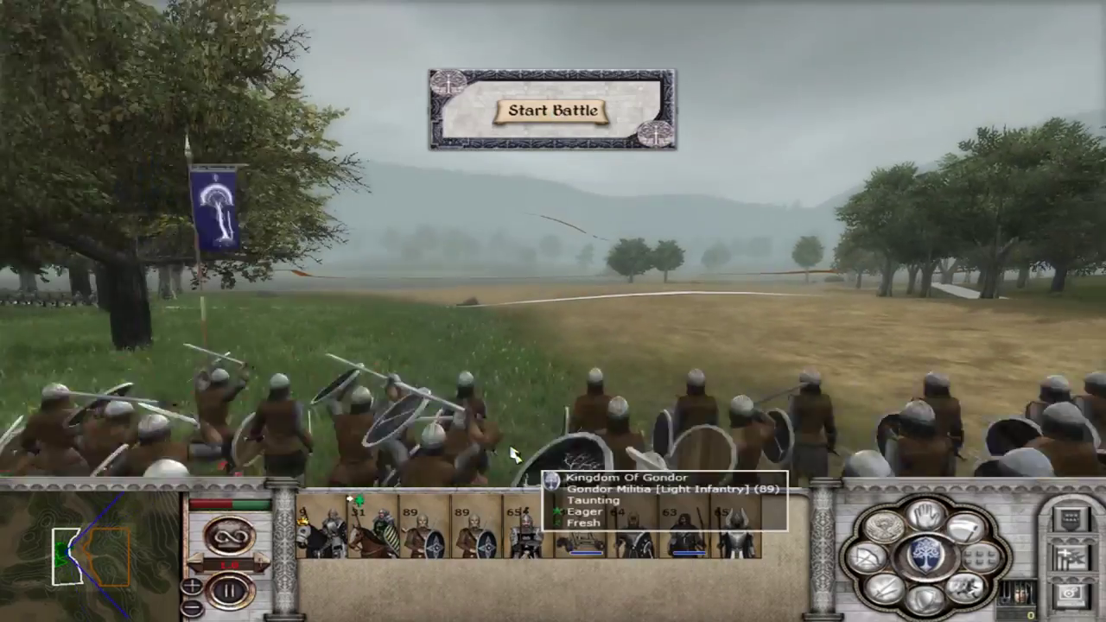
{"action": "left_click", "coordinate": [453, 406]}
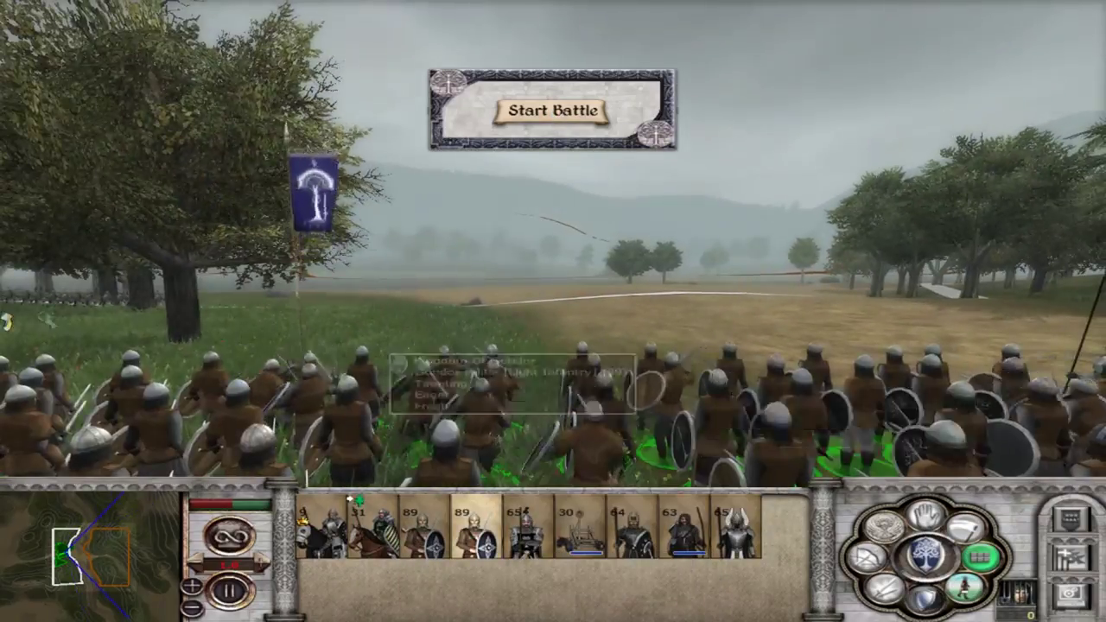
{"action": "mouse_move", "coordinate": [7, 320]}
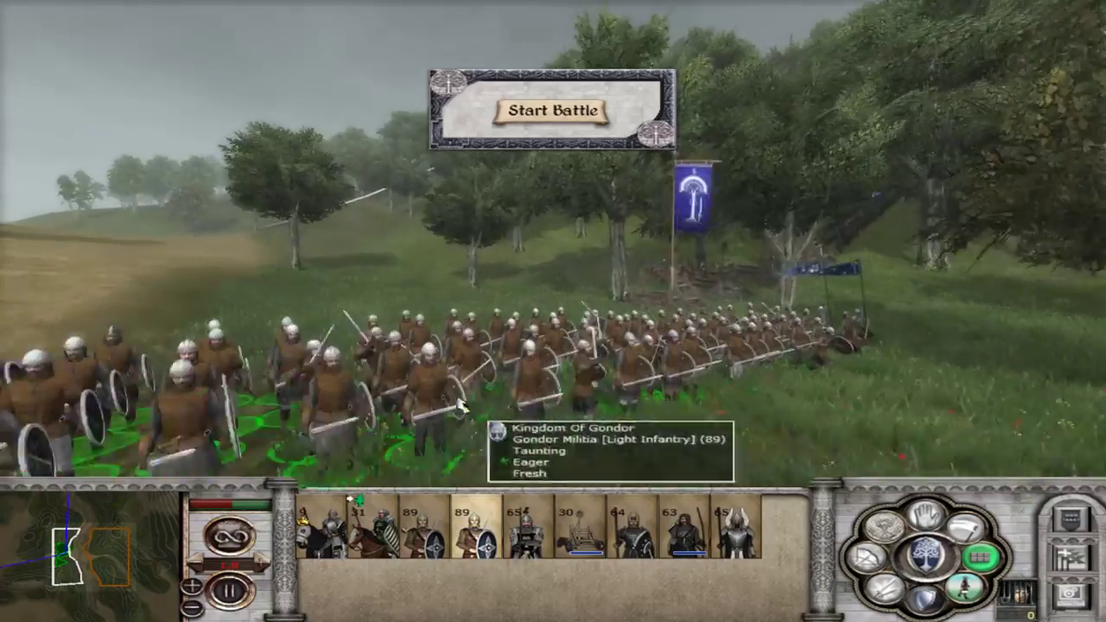
{"action": "left_click", "coordinate": [553, 113]}
Examine the Gondor units up close, including Fountain Guard, Minas Ithil Guardians and Osgiliath Veterans, and the enemy army at the river.
{"action": "double_click", "coordinate": [527, 527]}
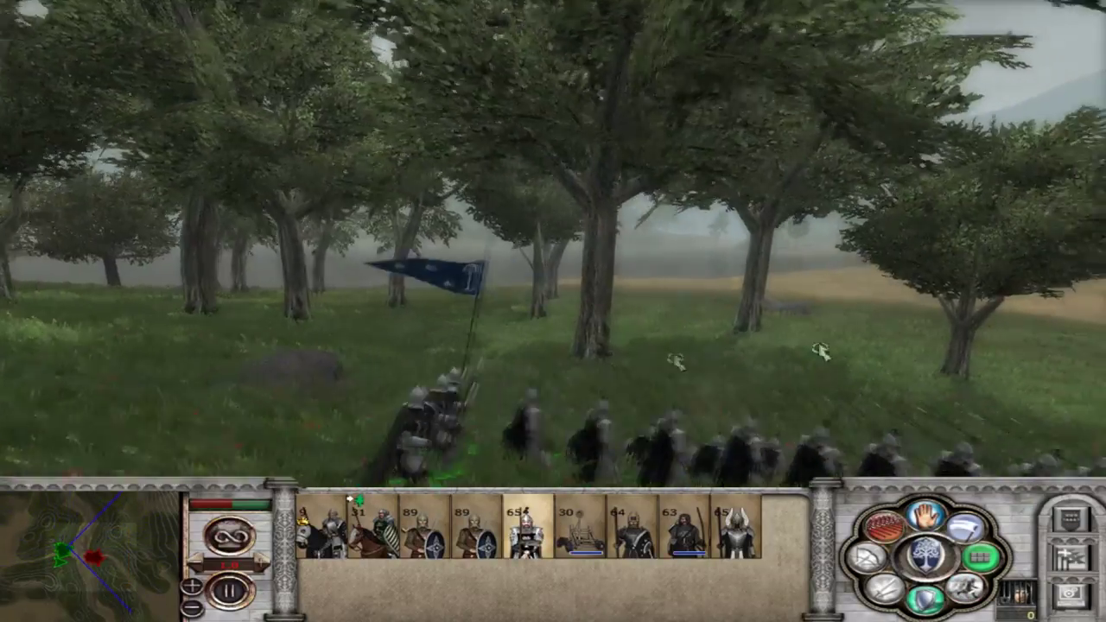
{"action": "mouse_move", "coordinate": [1100, 315]}
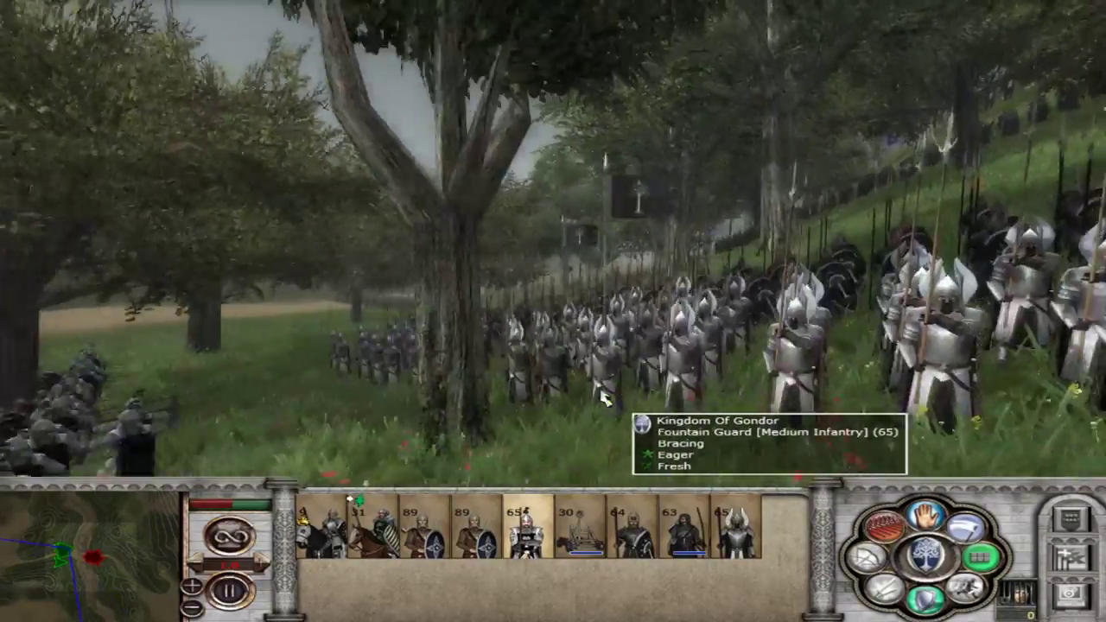
{"action": "left_click", "coordinate": [605, 398]}
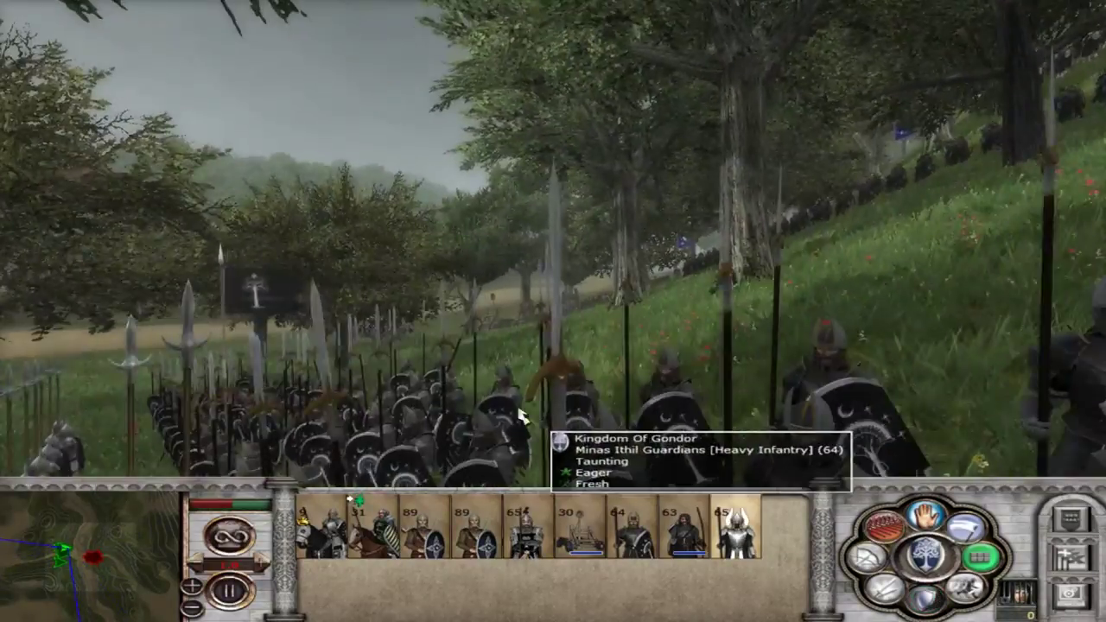
{"action": "left_click", "coordinate": [521, 417]}
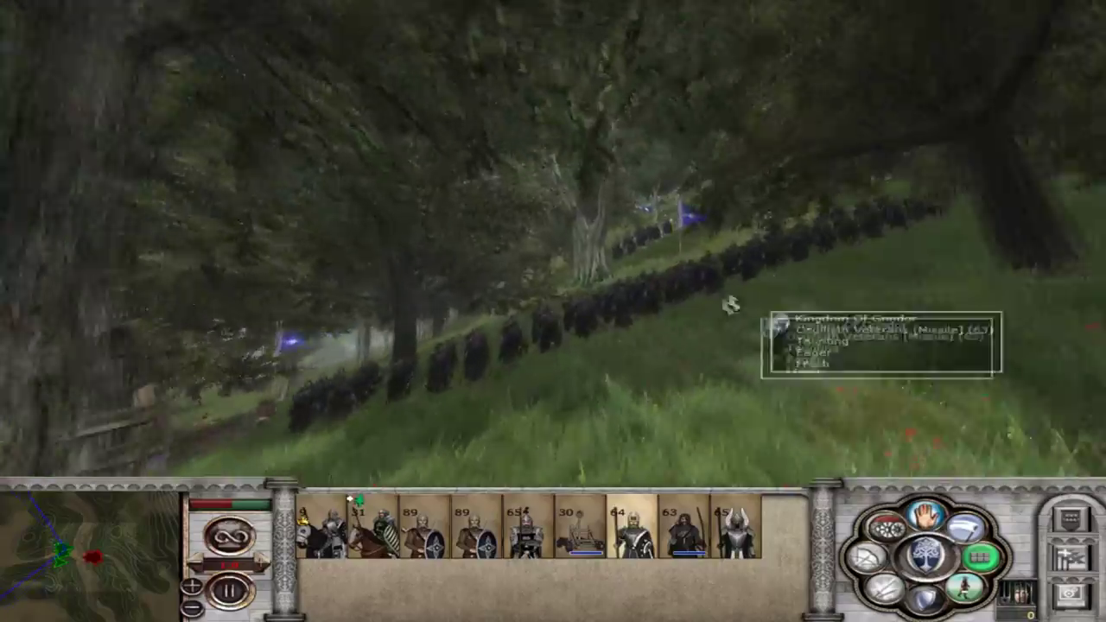
{"action": "left_click", "coordinate": [736, 313]}
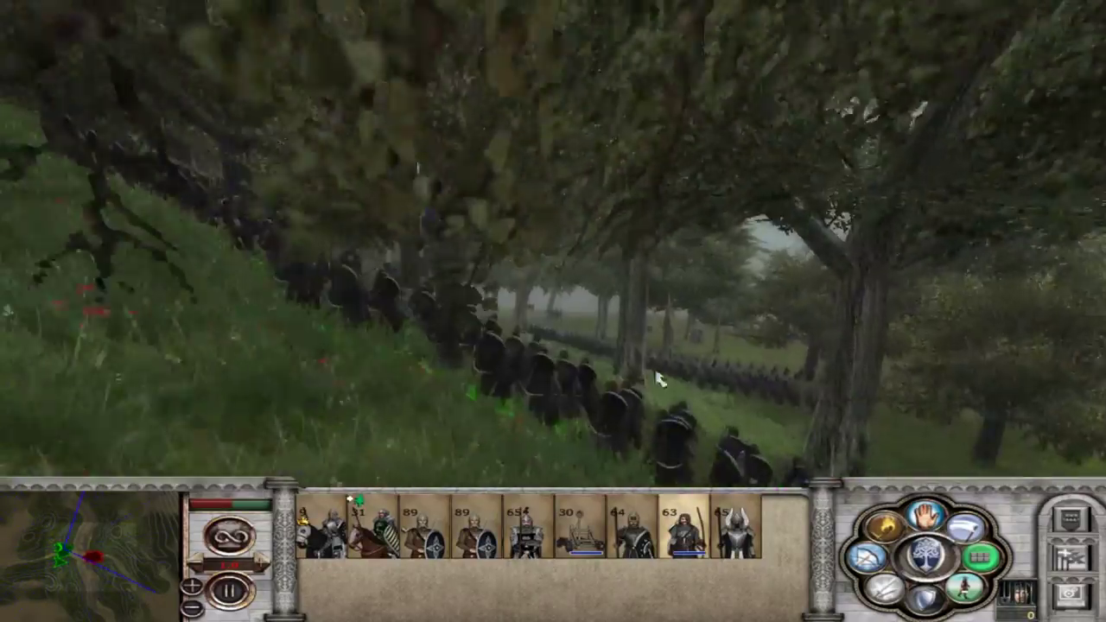
{"action": "key", "text": "s"}
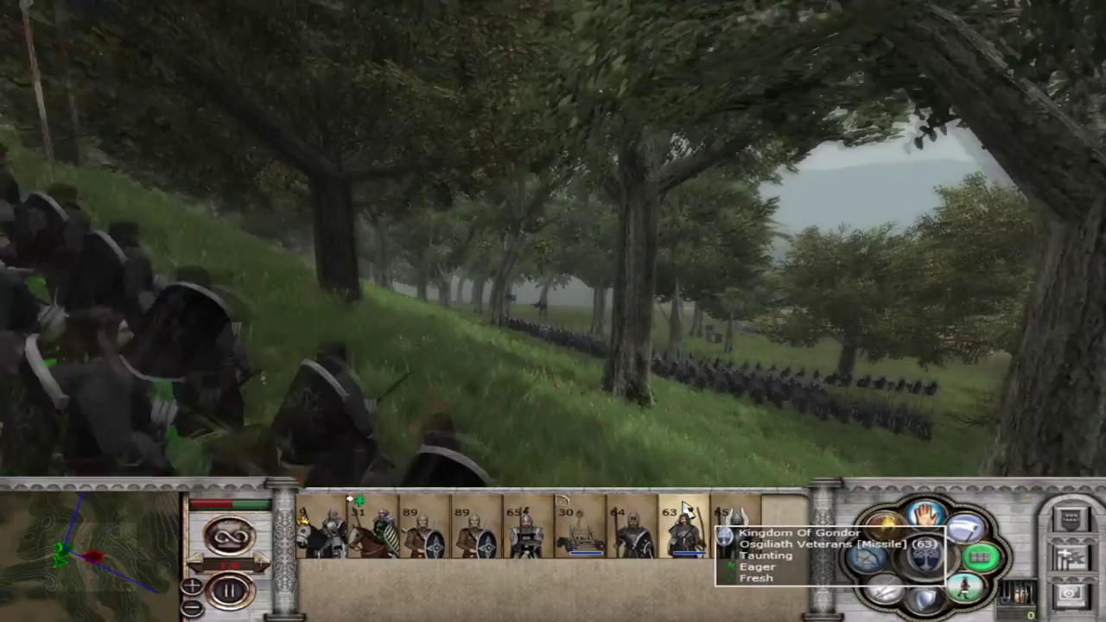
{"action": "key", "text": "a"}
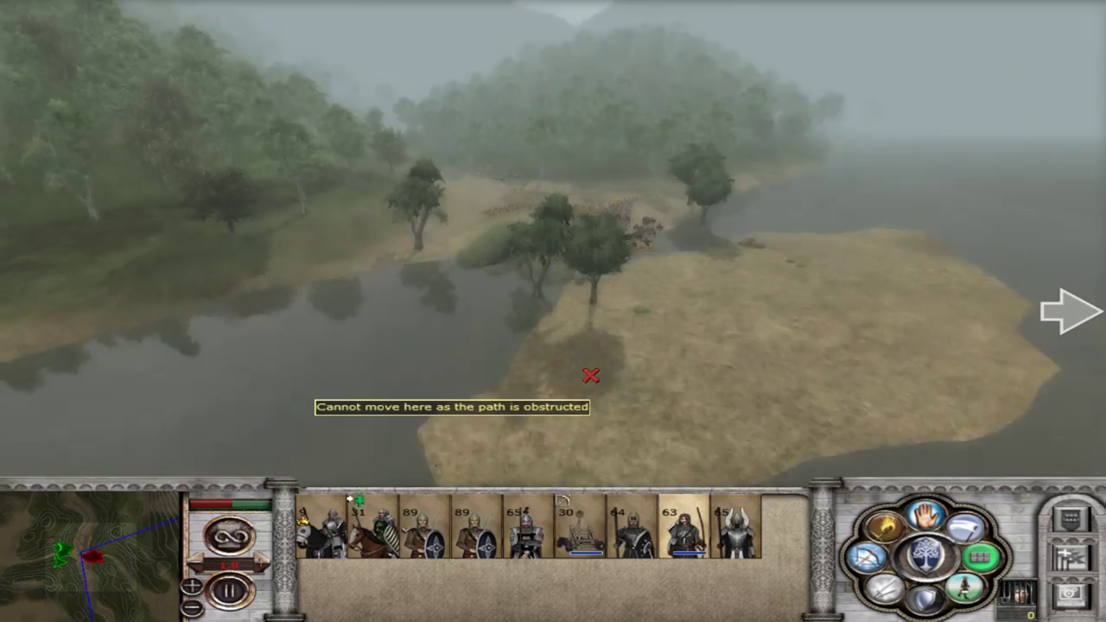
{"action": "scroll", "coordinate": [591, 375], "scroll_direction": "up", "scroll_amount": 5}
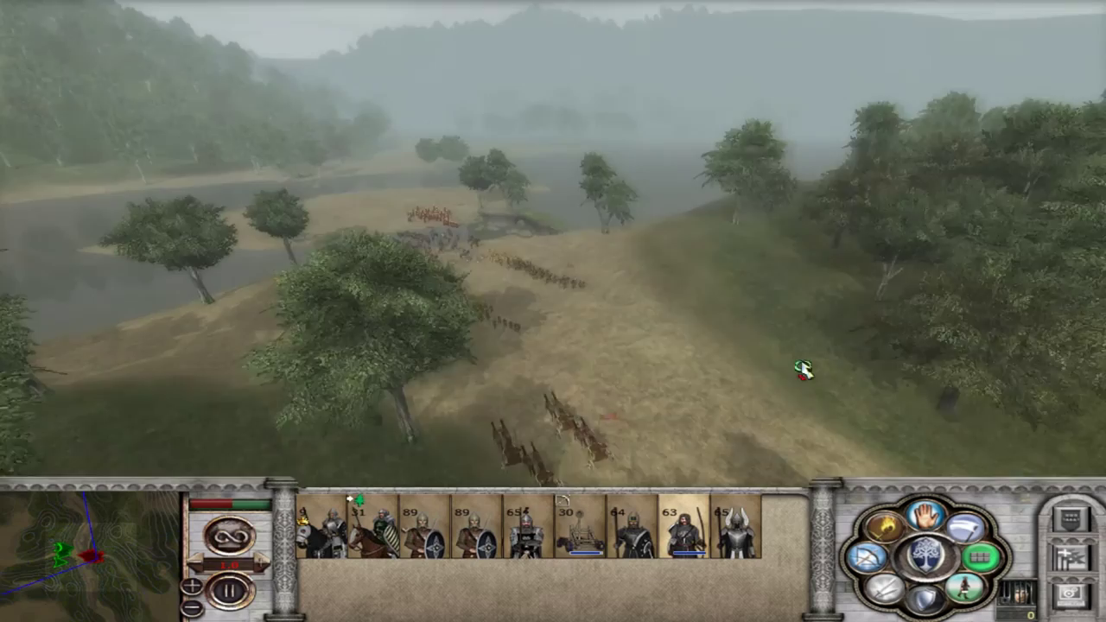
Exit the battle from the pause menu and accept the battle results.
{"action": "key", "text": "Escape"}
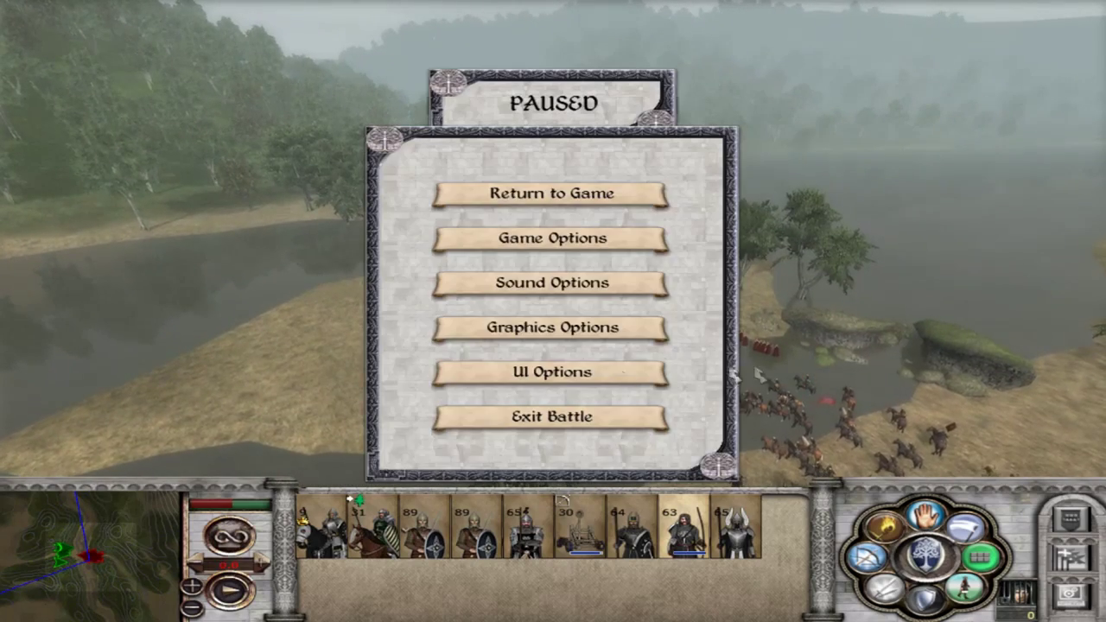
{"action": "left_click", "coordinate": [525, 269]}
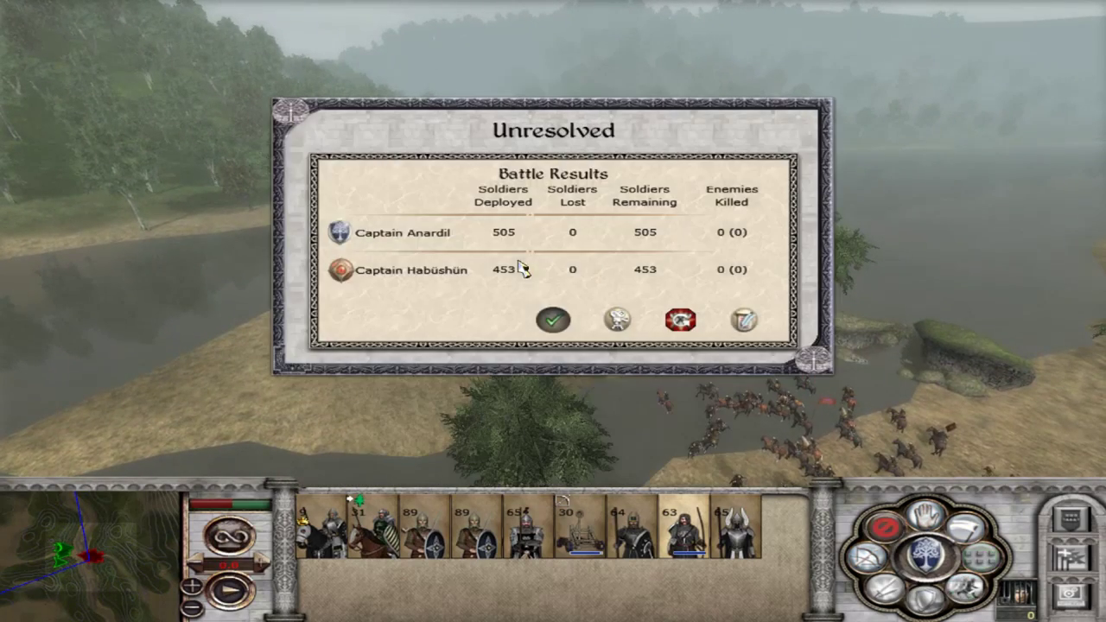
{"action": "left_click", "coordinate": [543, 320]}
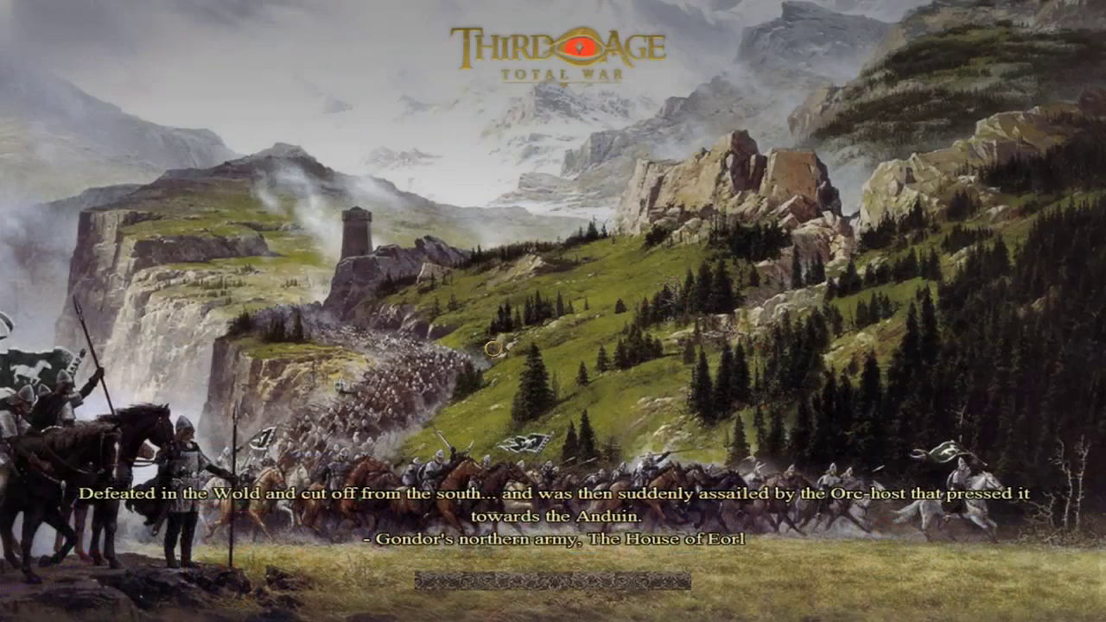